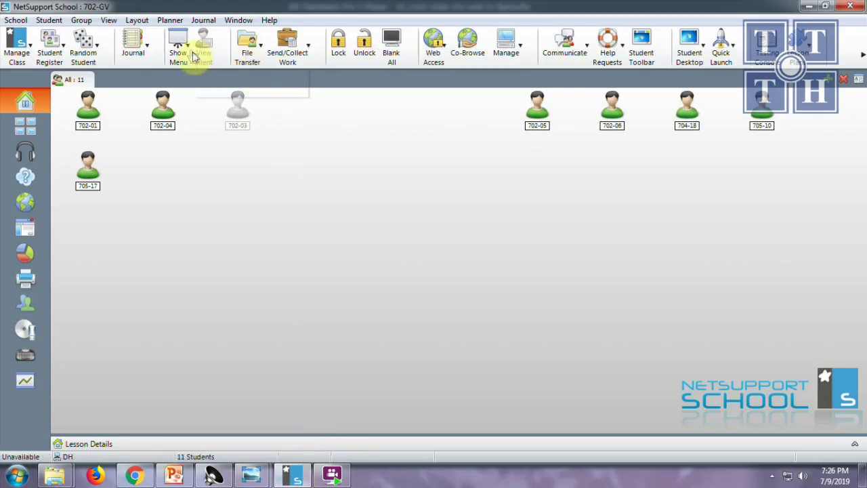
Drag reference image 01 up-left and start a 'fashion Blog' heading atop the Desktop frame
{"action": "left_click", "coordinate": [193, 55]}
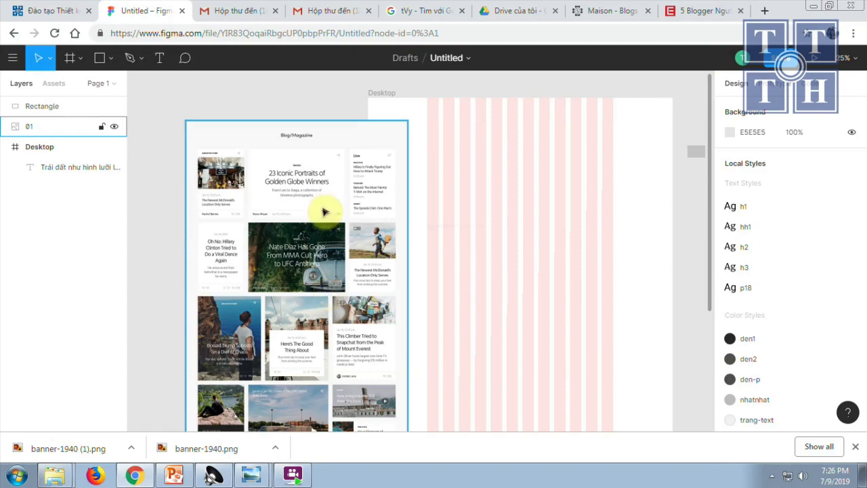
{"action": "left_click_drag", "start_coordinate": [320, 193], "coordinate": [272, 176]}
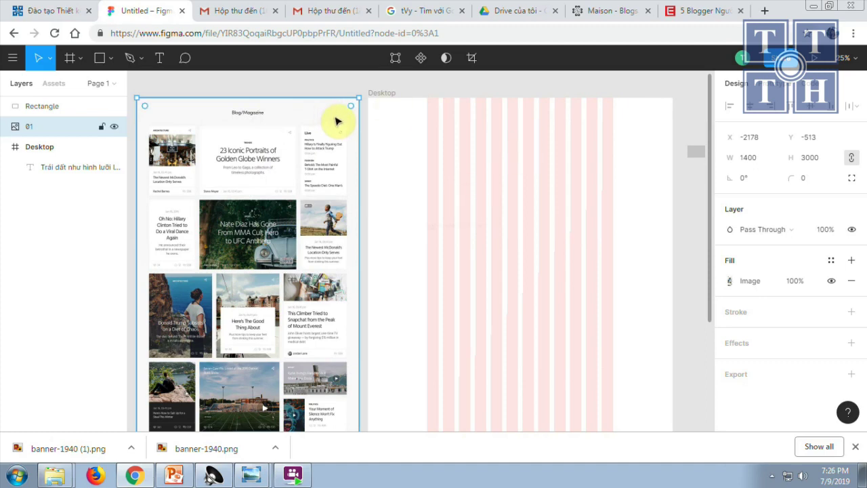
{"action": "left_click", "coordinate": [161, 59]}
{"action": "left_click", "coordinate": [456, 118]}
{"action": "type", "text": "fashion Blog"}
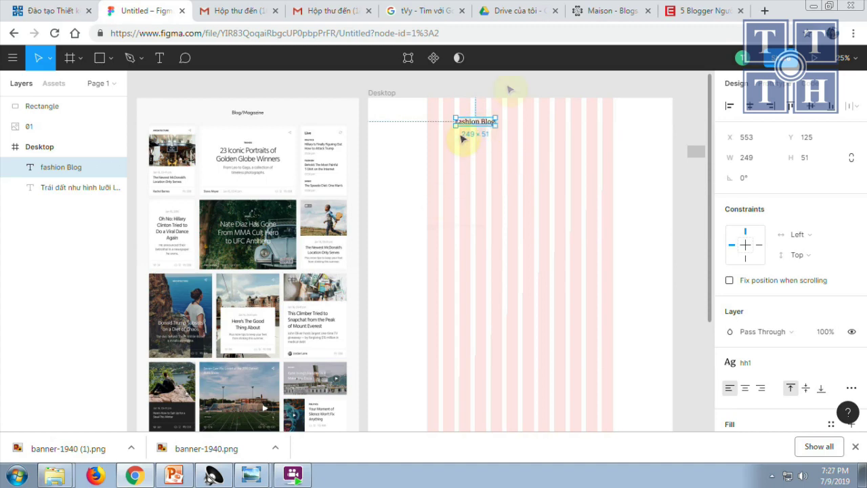
{"action": "left_click", "coordinate": [764, 11]}
Search Google Images for 'fashion blog logo'
{"action": "left_click", "coordinate": [320, 265]}
{"action": "type", "text": "fashion"}
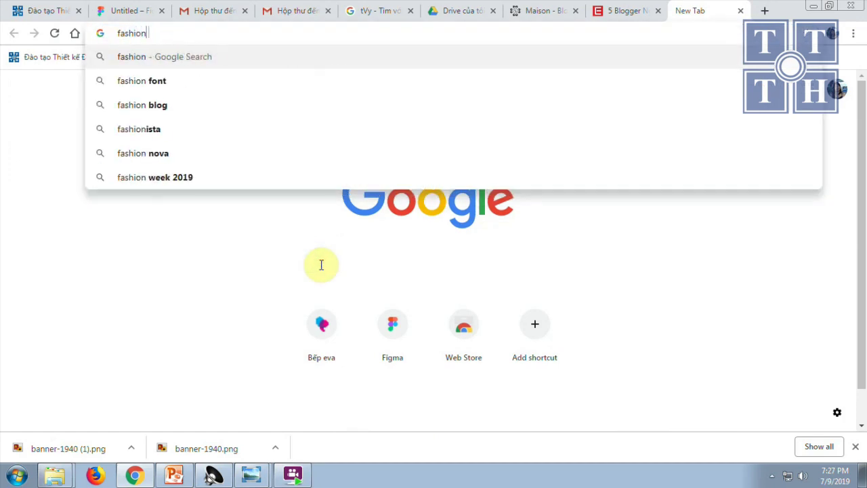
{"action": "type", "text": "g"}
{"action": "key", "text": "Return"}
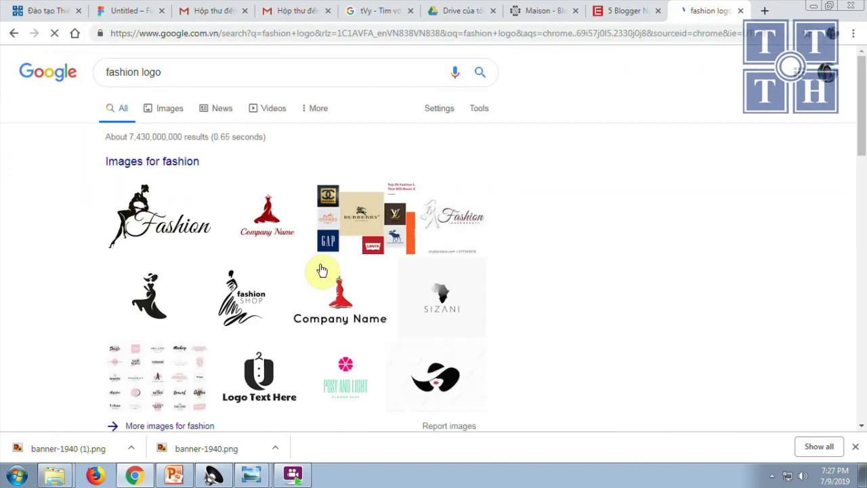
{"action": "left_click", "coordinate": [204, 72]}
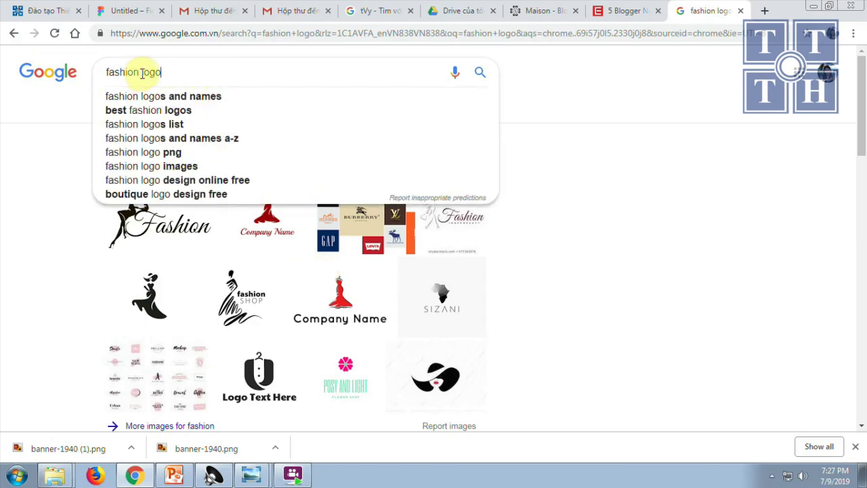
{"action": "type", "text": "blog"}
{"action": "key", "text": "Return"}
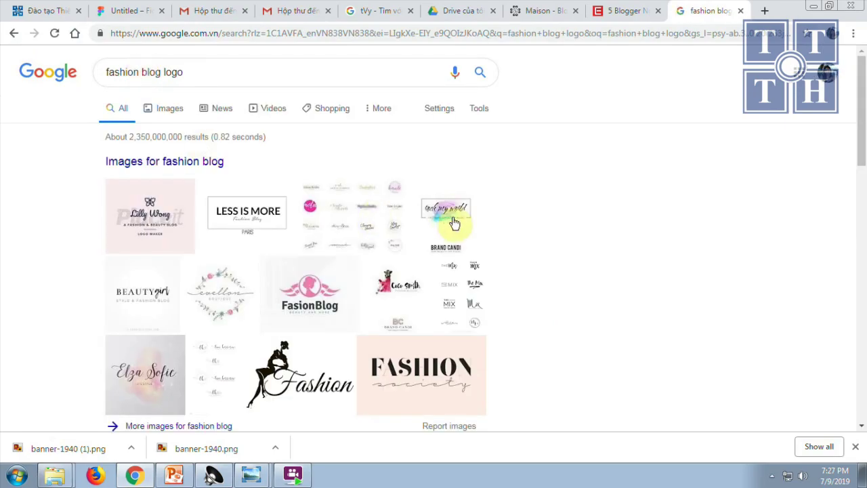
{"action": "scroll", "coordinate": [454, 224], "scroll_direction": "down", "scroll_amount": 2}
{"action": "scroll", "coordinate": [454, 223], "scroll_direction": "down", "scroll_amount": 1}
{"action": "scroll", "coordinate": [454, 224], "scroll_direction": "up", "scroll_amount": 1}
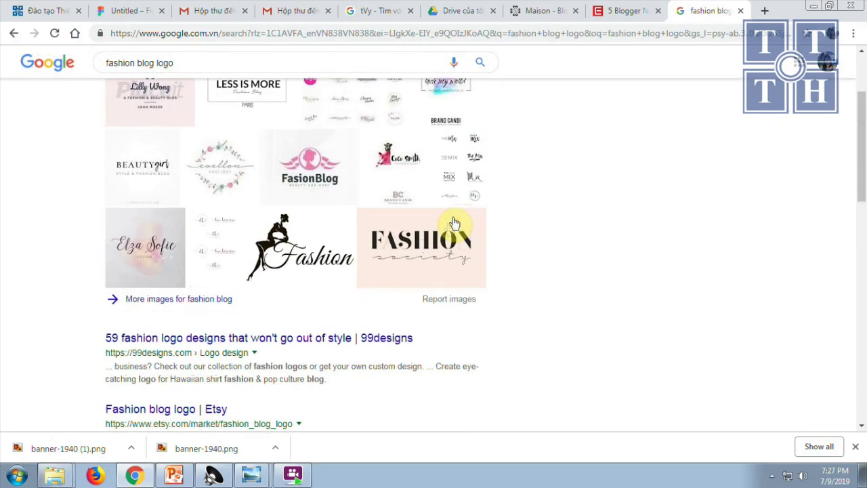
Copy the BEAUTYgirl logo image from its preview and return to Figma
{"action": "left_click", "coordinate": [421, 253]}
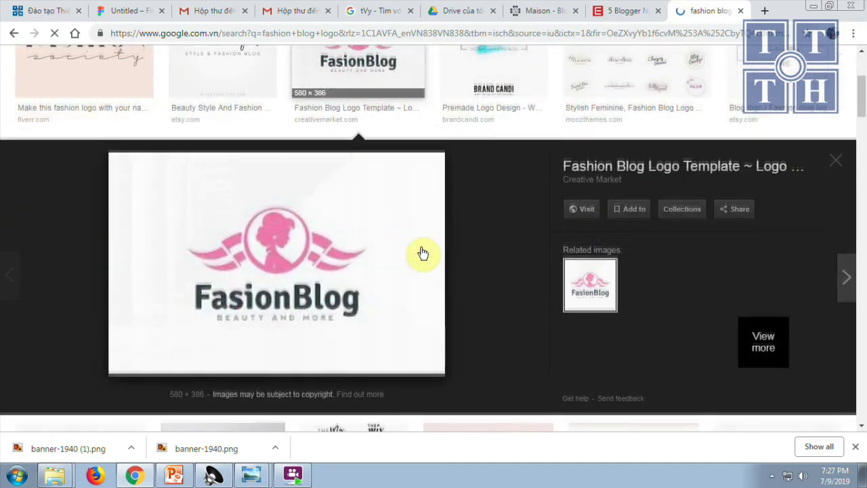
{"action": "scroll", "coordinate": [383, 256], "scroll_direction": "up", "scroll_amount": 3}
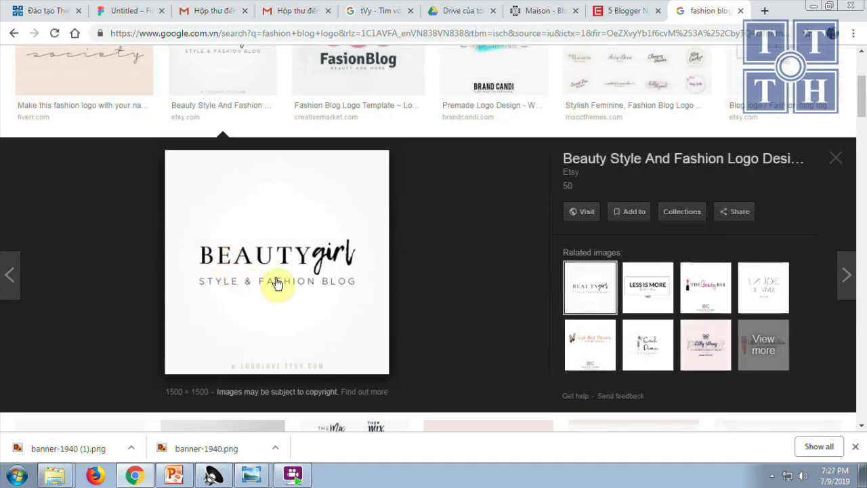
{"action": "right_click", "coordinate": [276, 279]}
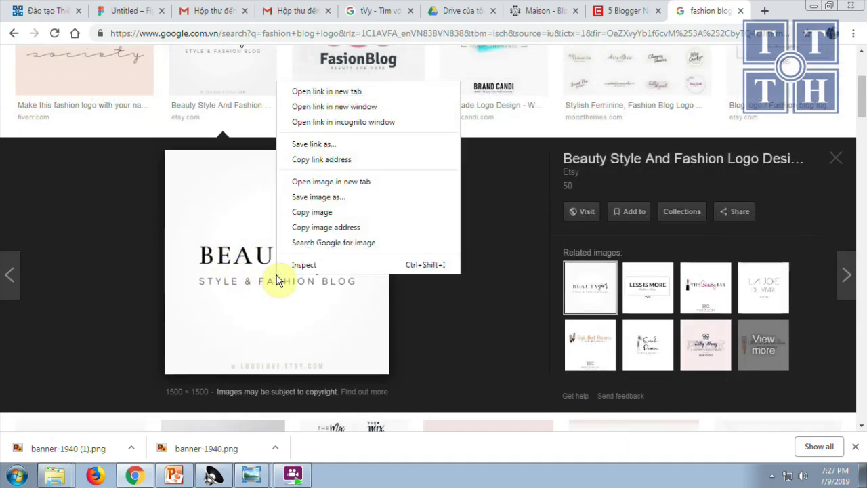
{"action": "left_click", "coordinate": [304, 214]}
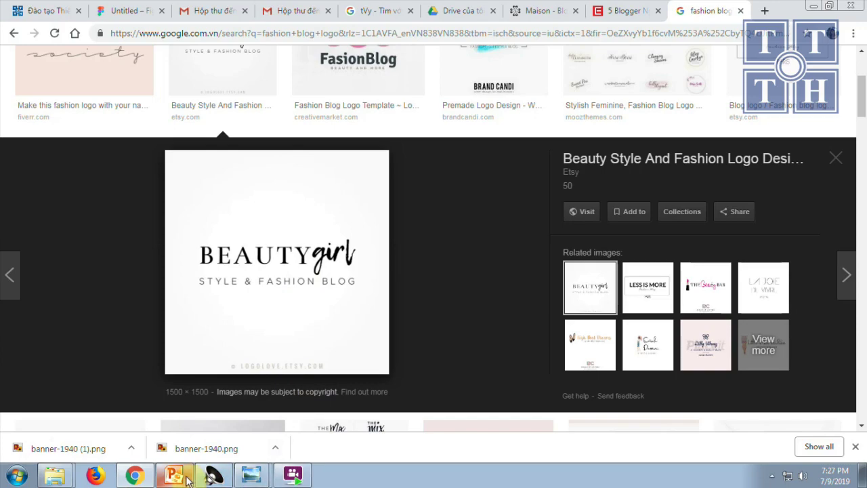
{"action": "left_click", "coordinate": [135, 477]}
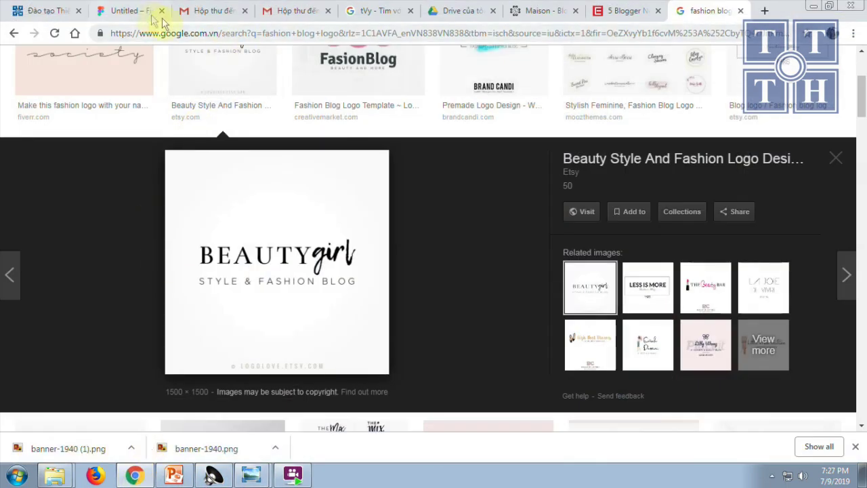
{"action": "left_click", "coordinate": [130, 11]}
{"action": "left_click", "coordinate": [447, 143]}
Draw a grey rectangle about 412×132 below the fashion Blog heading
{"action": "left_click", "coordinate": [271, 111]}
{"action": "left_click", "coordinate": [100, 58]}
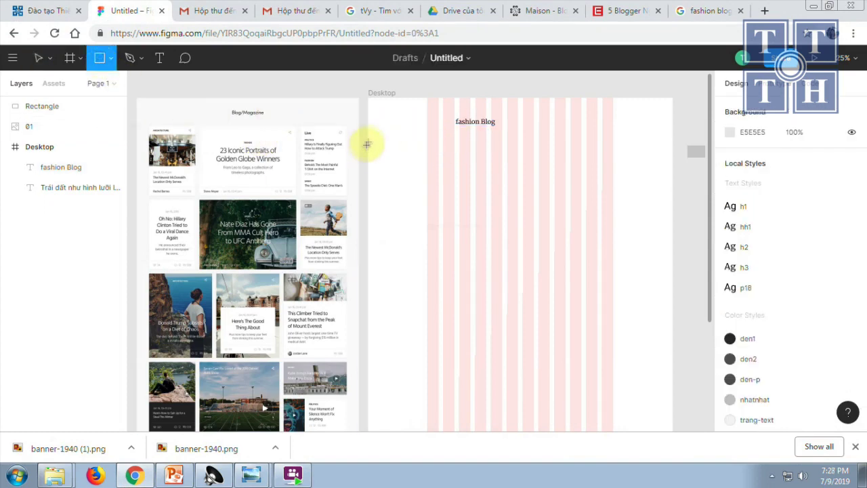
{"action": "left_click_drag", "start_coordinate": [465, 142], "coordinate": [528, 163]}
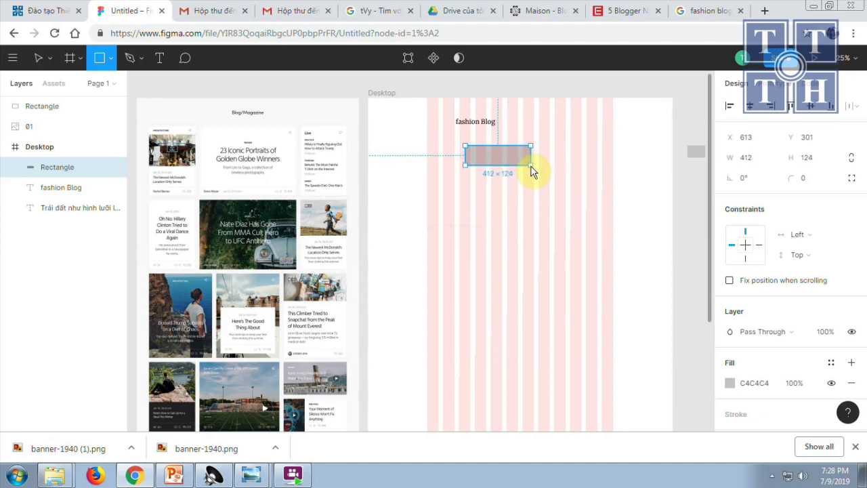
{"action": "left_click_drag", "start_coordinate": [529, 163], "coordinate": [532, 166]}
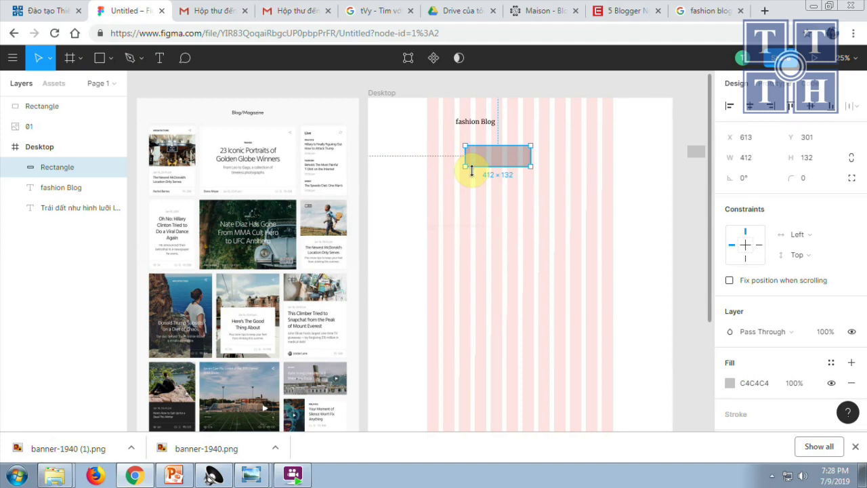
Paste the BEAUTYgirl logo into the frame and browse the image placement options
{"action": "key", "text": "ctrl+v"}
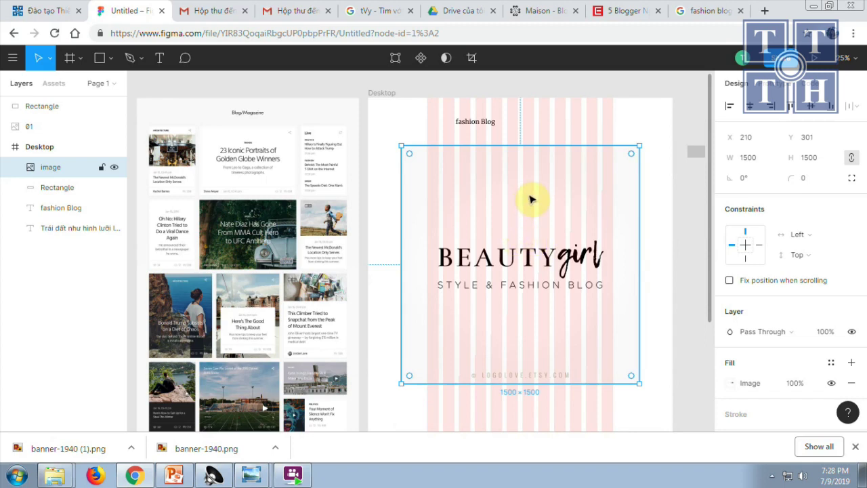
{"action": "left_click", "coordinate": [82, 57]}
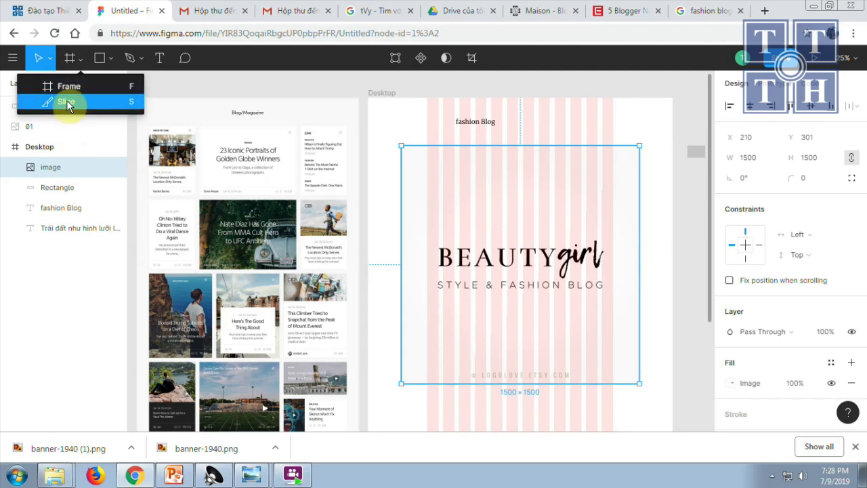
{"action": "left_click", "coordinate": [113, 59]}
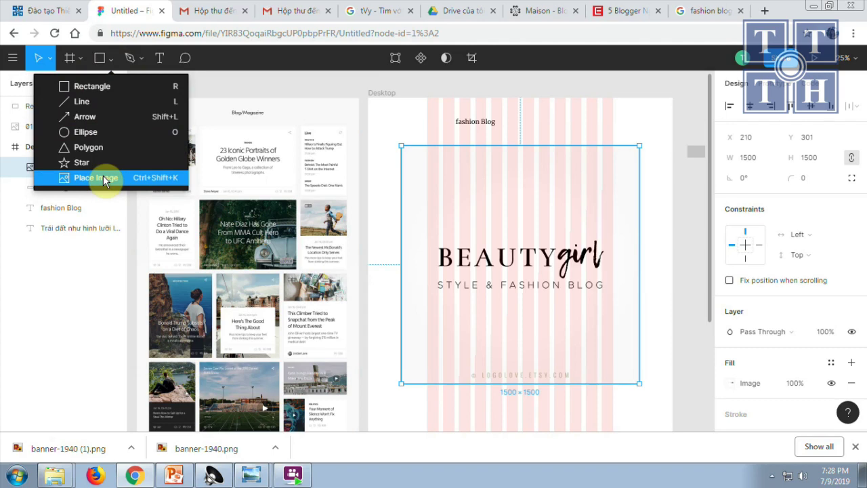
{"action": "left_click", "coordinate": [581, 102]}
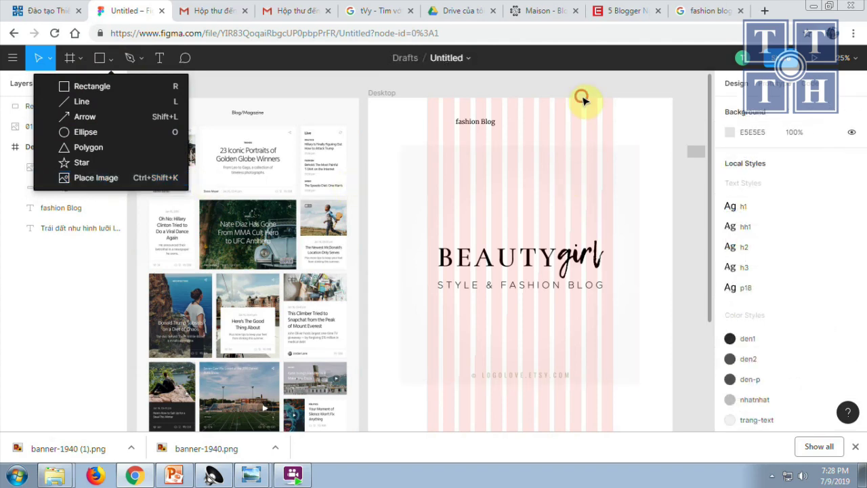
{"action": "left_click", "coordinate": [529, 271]}
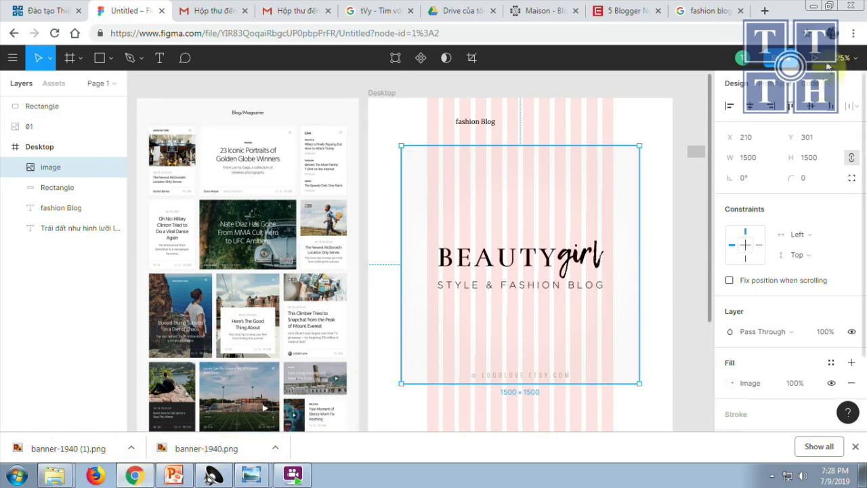
{"action": "left_click", "coordinate": [708, 11]}
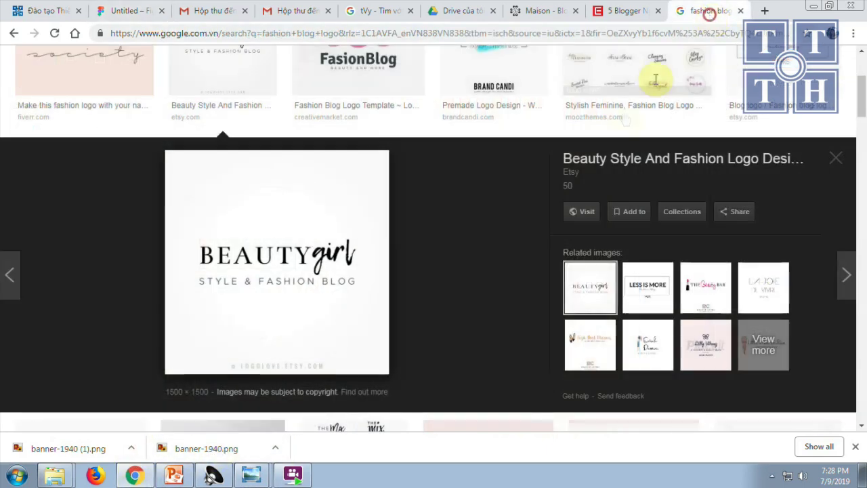
Save the BEAUTYgirl logo as logo.jpg in UI-UX Buoi 06 > images, then return to Figma
{"action": "right_click", "coordinate": [336, 257]}
{"action": "left_click", "coordinate": [383, 372]}
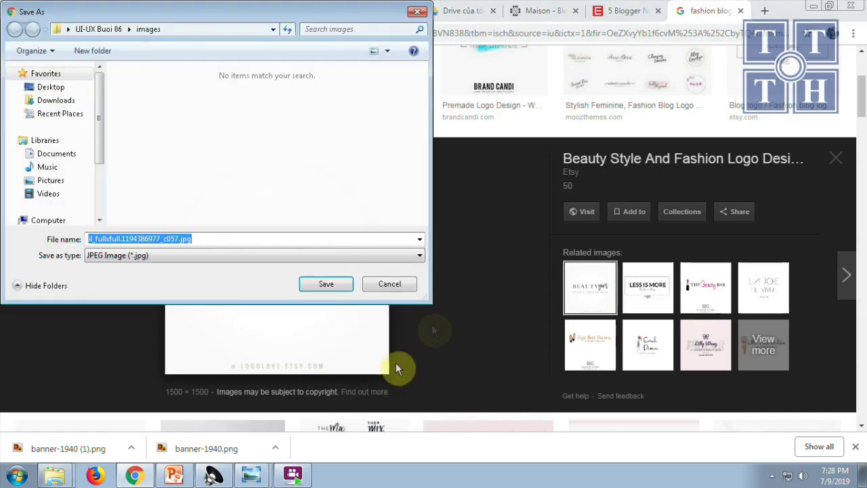
{"action": "left_click", "coordinate": [61, 90]}
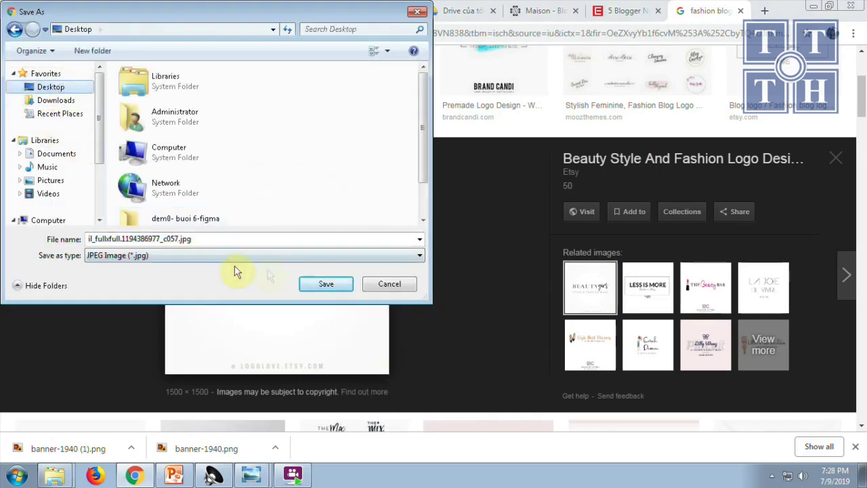
{"action": "left_click", "coordinate": [207, 217]}
{"action": "scroll", "coordinate": [203, 213], "scroll_direction": "down", "scroll_amount": 1}
{"action": "double_click", "coordinate": [168, 210]}
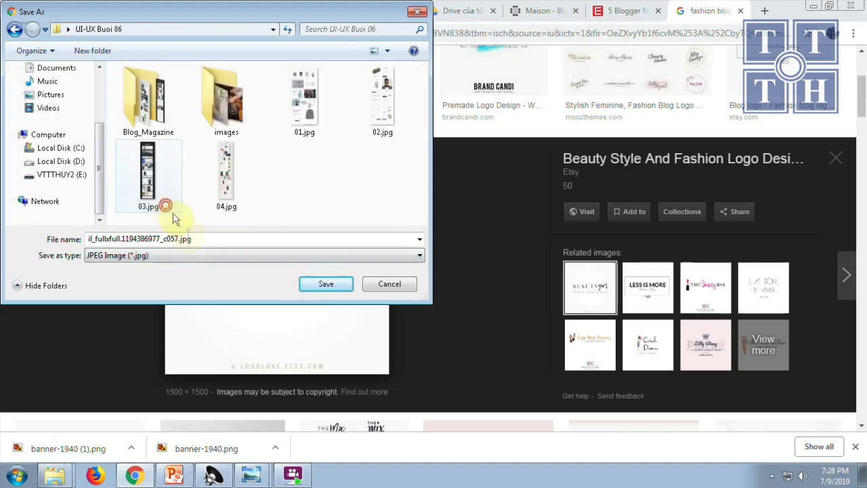
{"action": "left_click", "coordinate": [207, 242]}
{"action": "type", "text": "l"}
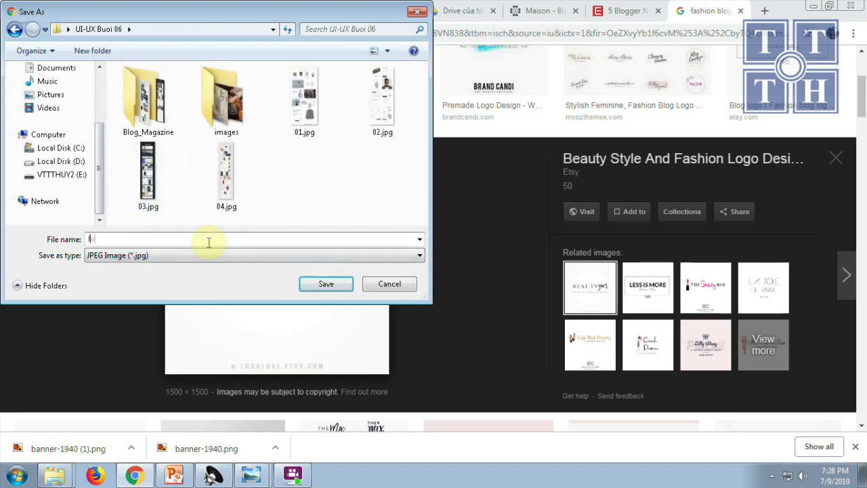
{"action": "type", "text": "ogo"}
{"action": "double_click", "coordinate": [223, 117]}
{"action": "left_click", "coordinate": [302, 283]}
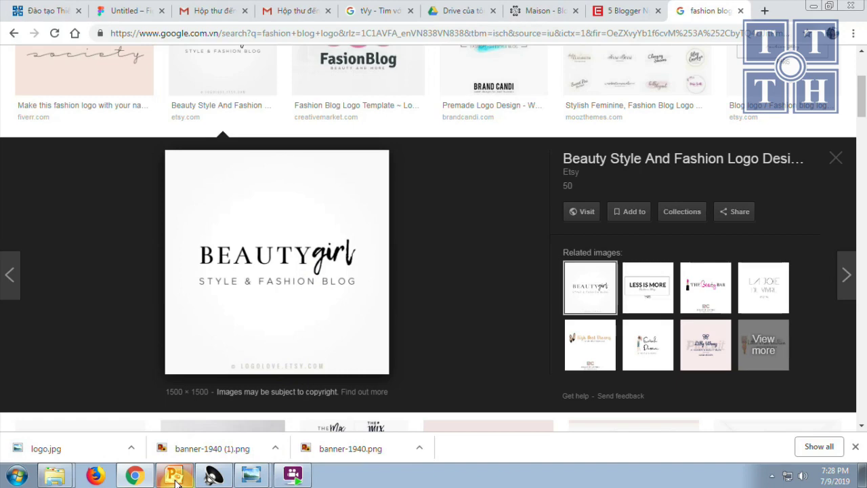
{"action": "left_click", "coordinate": [131, 12]}
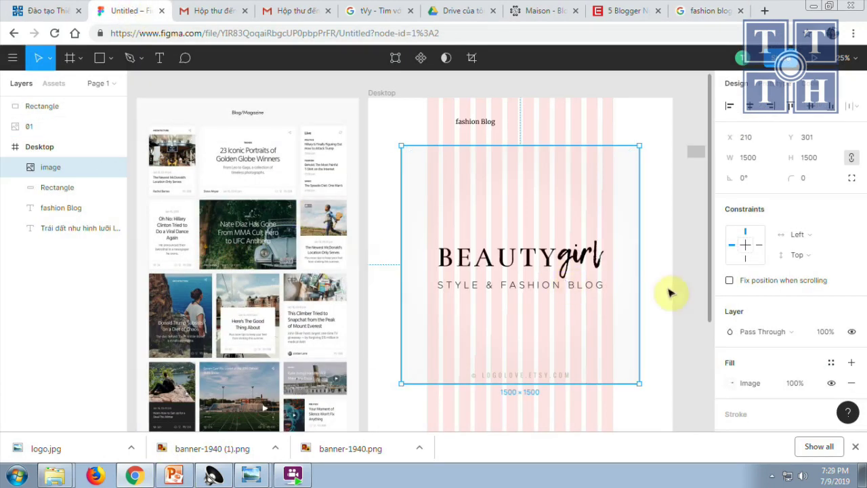
Delete the pasted logo and fill the grey rectangle with logo.jpg from the images folder
{"action": "key", "text": "Delete"}
{"action": "left_click", "coordinate": [498, 156]}
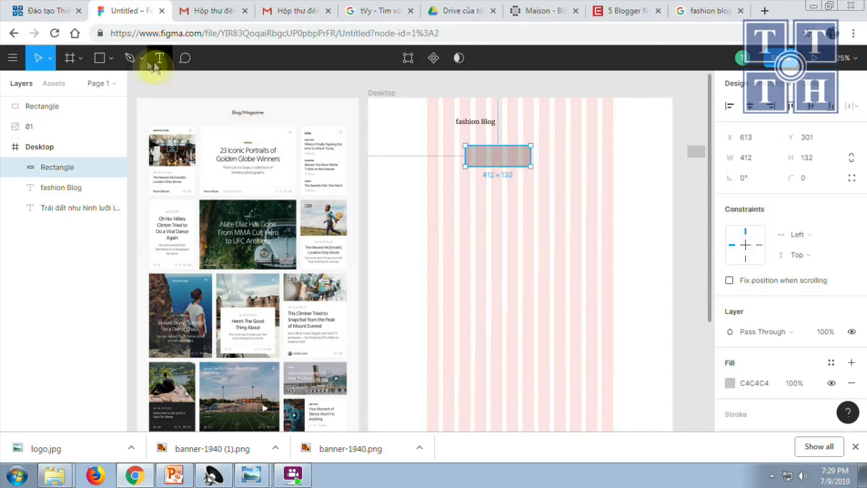
{"action": "left_click", "coordinate": [110, 58]}
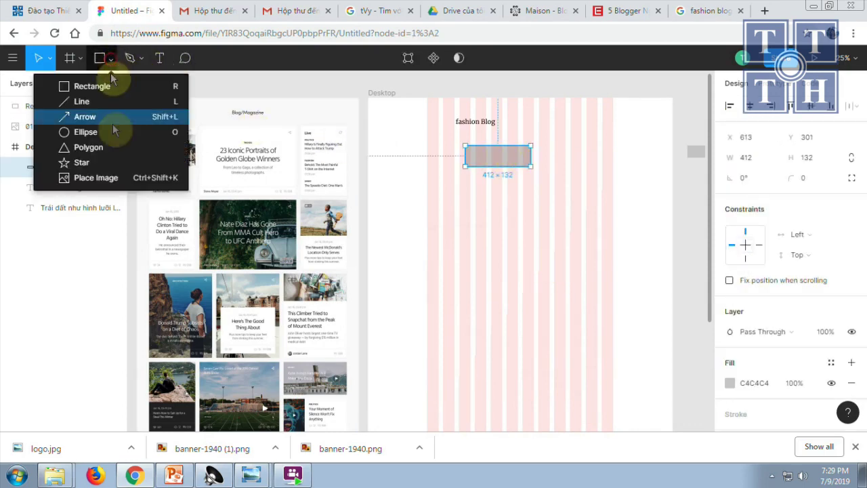
{"action": "left_click", "coordinate": [103, 174]}
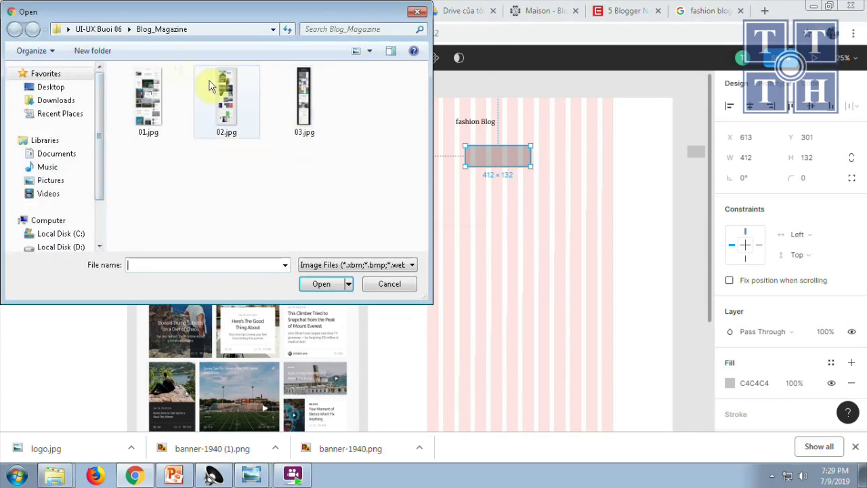
{"action": "left_click", "coordinate": [88, 29]}
{"action": "left_click", "coordinate": [229, 107]}
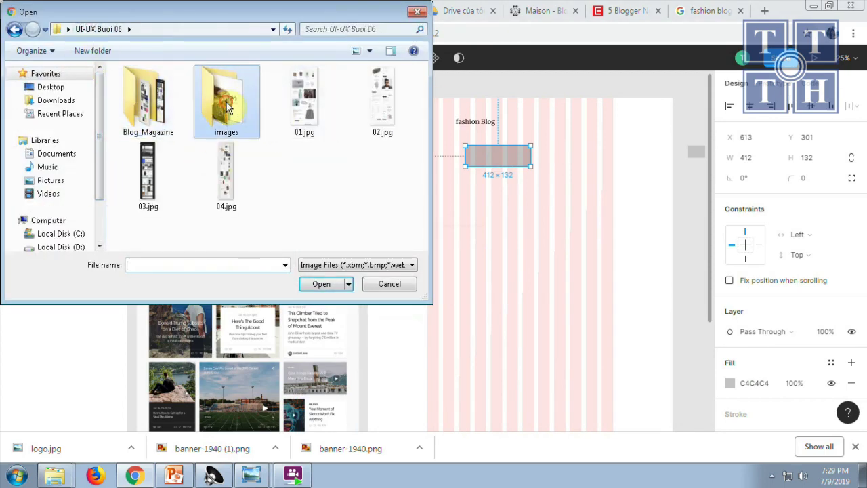
{"action": "double_click", "coordinate": [228, 107]}
{"action": "left_click", "coordinate": [304, 108]}
{"action": "left_click", "coordinate": [319, 285]}
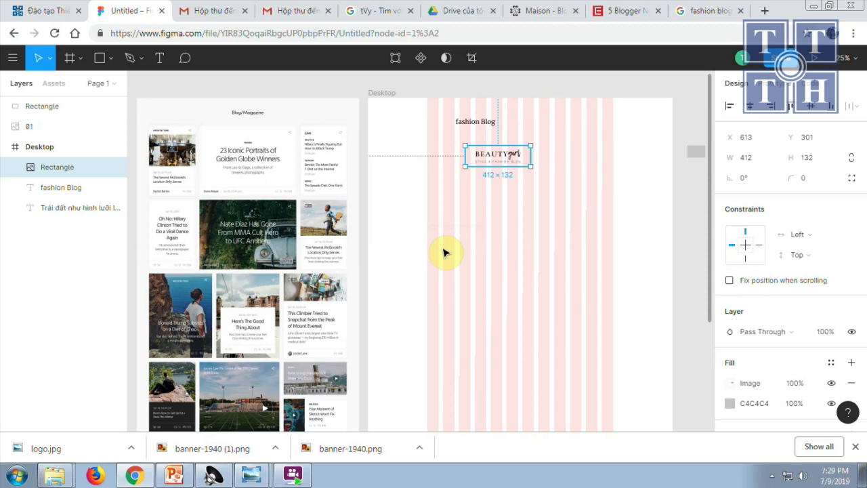
{"action": "scroll", "coordinate": [443, 253], "scroll_direction": "up", "scroll_amount": 3, "text": "ctrl"}
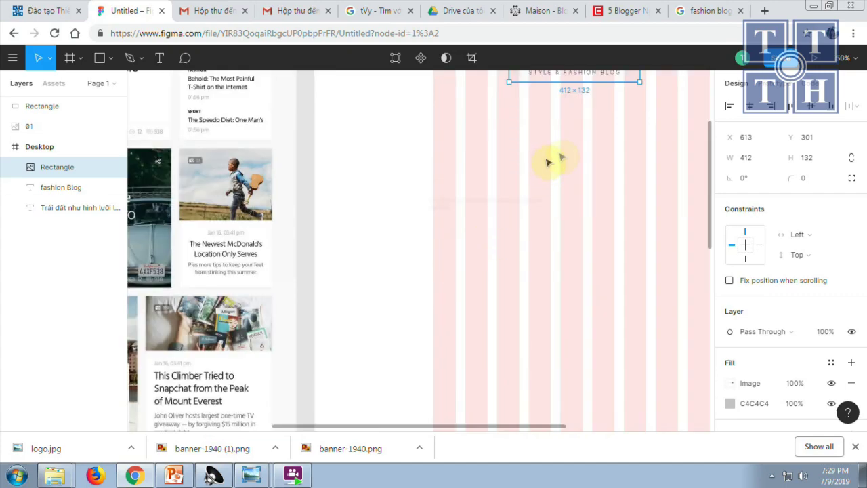
Zoom to the logo rectangle and try banner-1940.png as its image fill
{"action": "left_click_drag", "start_coordinate": [573, 142], "coordinate": [438, 267]}
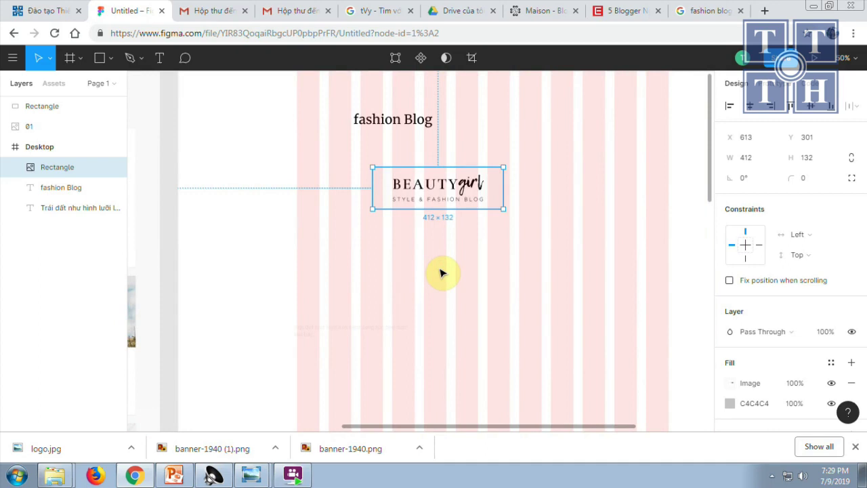
{"action": "double_click", "coordinate": [439, 192]}
{"action": "mouse_move", "coordinate": [638, 218]}
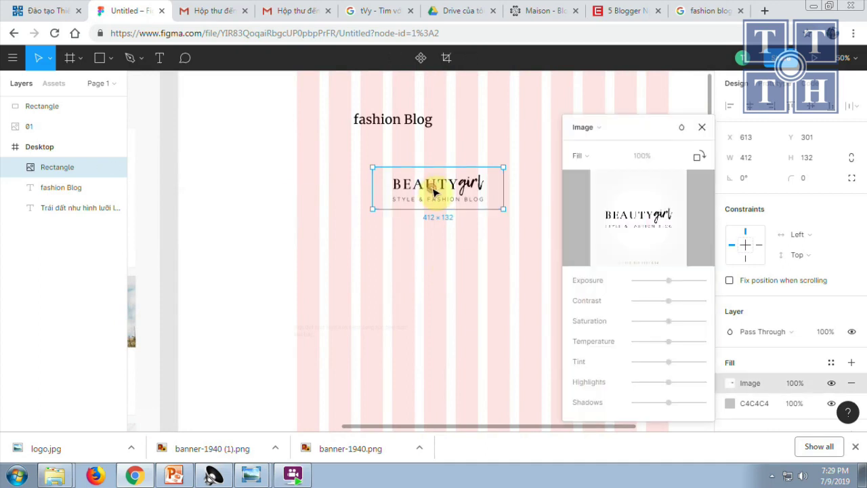
{"action": "left_click", "coordinate": [640, 218]}
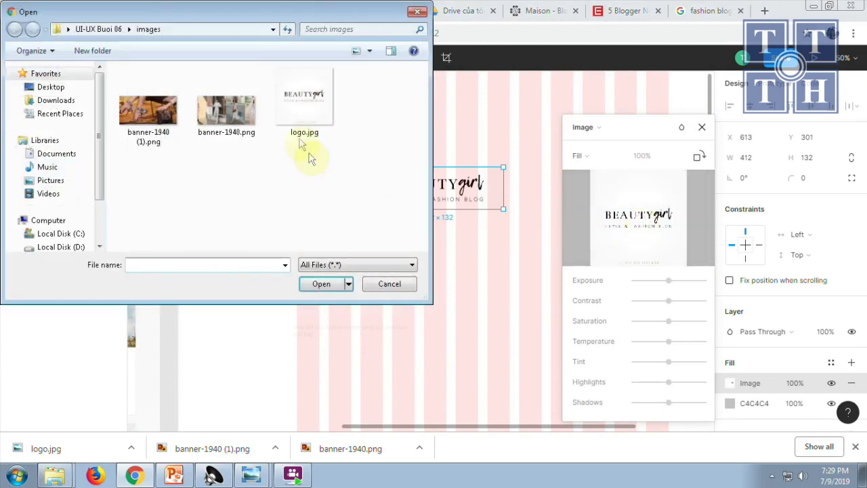
{"action": "left_click", "coordinate": [227, 111]}
{"action": "left_click", "coordinate": [318, 285]}
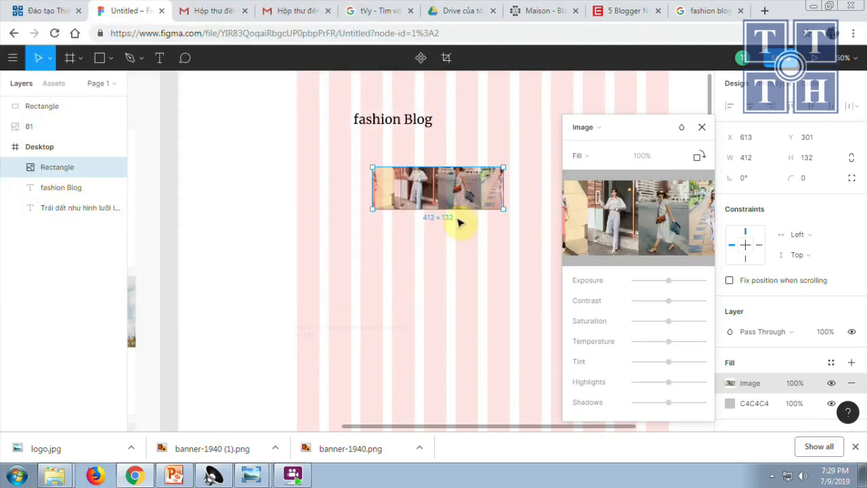
Restore logo.jpg as the fill and delete the fashion Blog heading
{"action": "left_click", "coordinate": [639, 218]}
{"action": "left_click", "coordinate": [303, 102]}
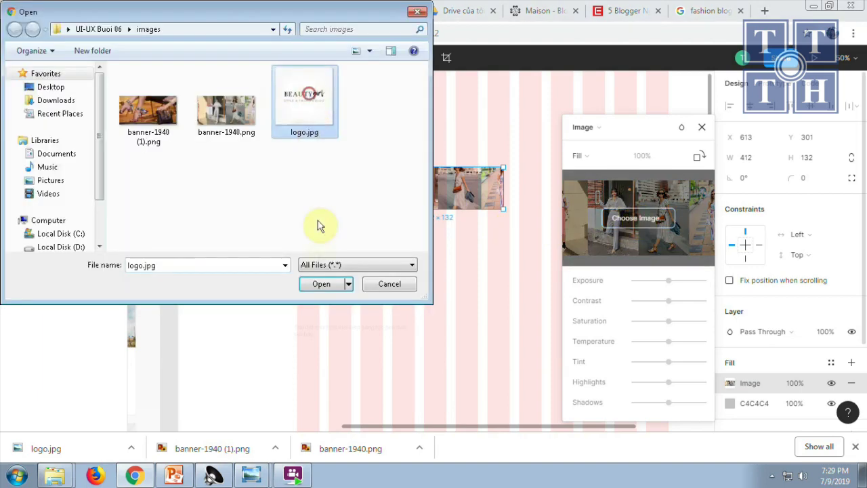
{"action": "left_click", "coordinate": [320, 284]}
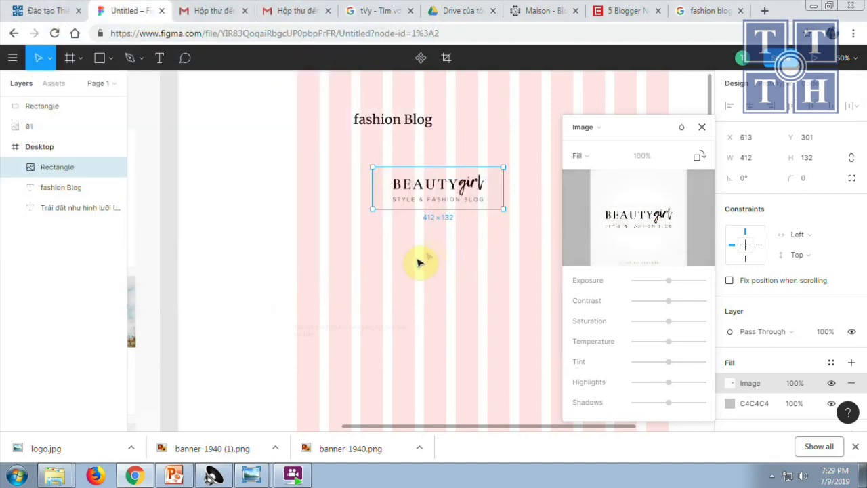
{"action": "left_click", "coordinate": [702, 127]}
{"action": "left_click", "coordinate": [388, 122]}
{"action": "key", "text": "Delete"}
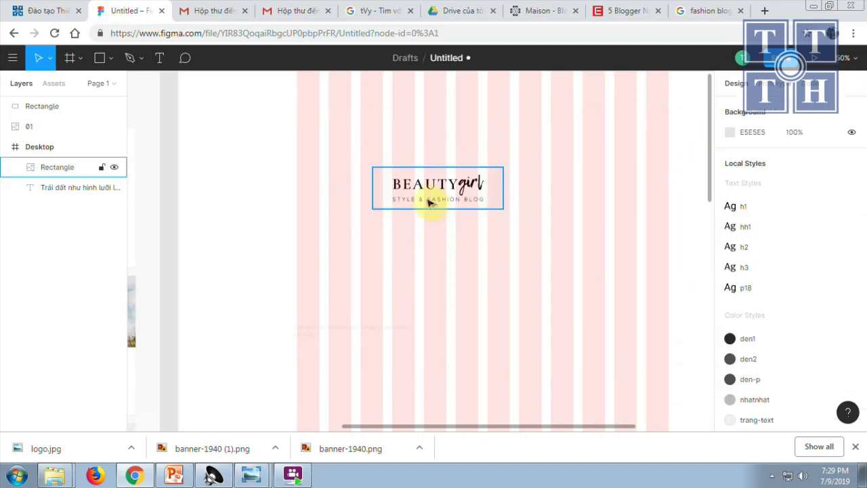
Move the logo rectangle to the top of the Desktop frame and align it horizontally centered
{"action": "left_click_drag", "start_coordinate": [430, 200], "coordinate": [441, 110]}
{"action": "key", "text": "minus"}
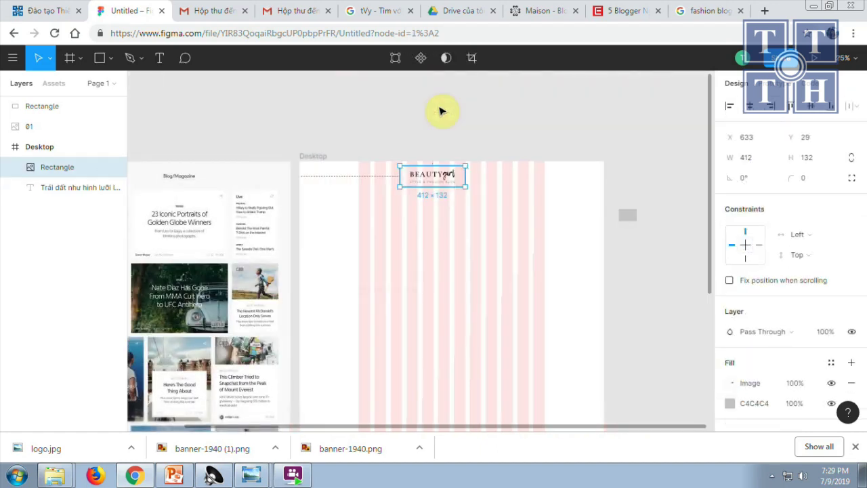
{"action": "left_click_drag", "start_coordinate": [433, 180], "coordinate": [440, 184]}
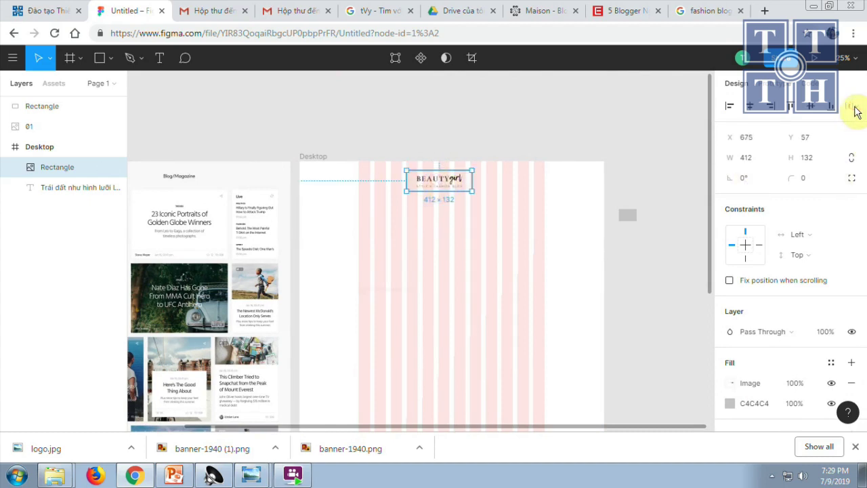
{"action": "left_click", "coordinate": [749, 106]}
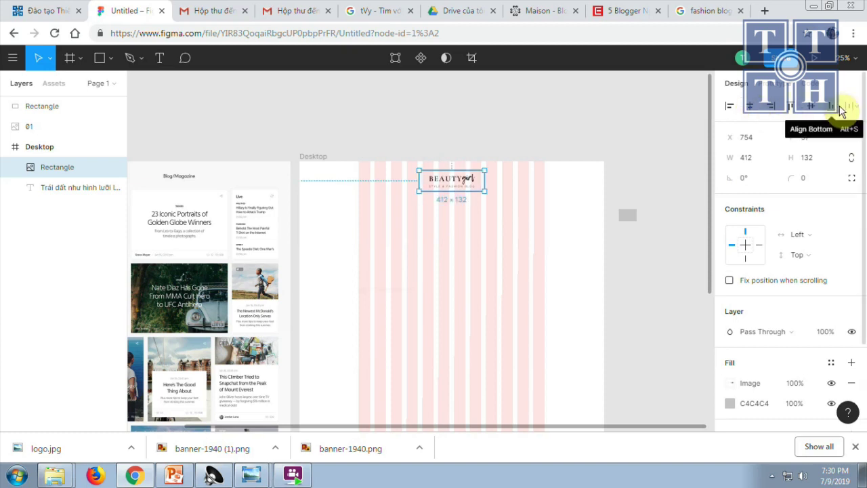
{"action": "left_click", "coordinate": [528, 135]}
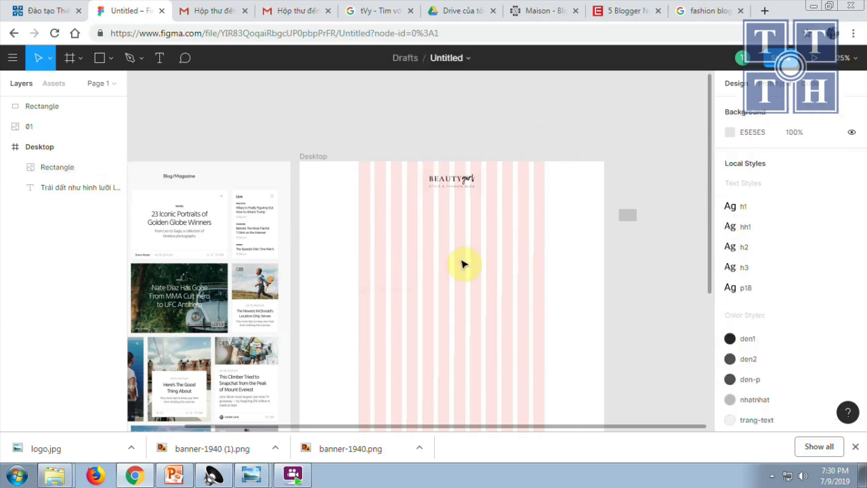
{"action": "left_click_drag", "start_coordinate": [393, 271], "coordinate": [482, 205]}
{"action": "left_click", "coordinate": [208, 184]}
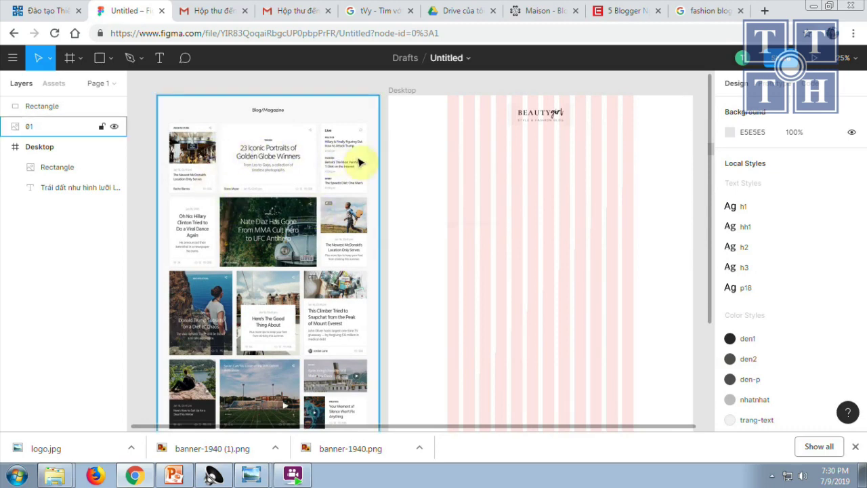
{"action": "left_click", "coordinate": [571, 77]}
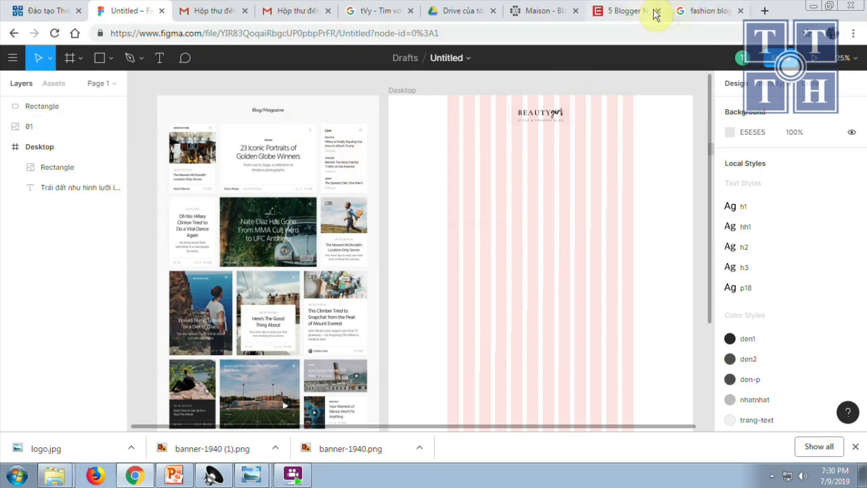
{"action": "left_click", "coordinate": [549, 12]}
Copy the Louboutin exhibition post title from the Maison blog and switch back to Figma
{"action": "scroll", "coordinate": [525, 198], "scroll_direction": "up", "scroll_amount": 1}
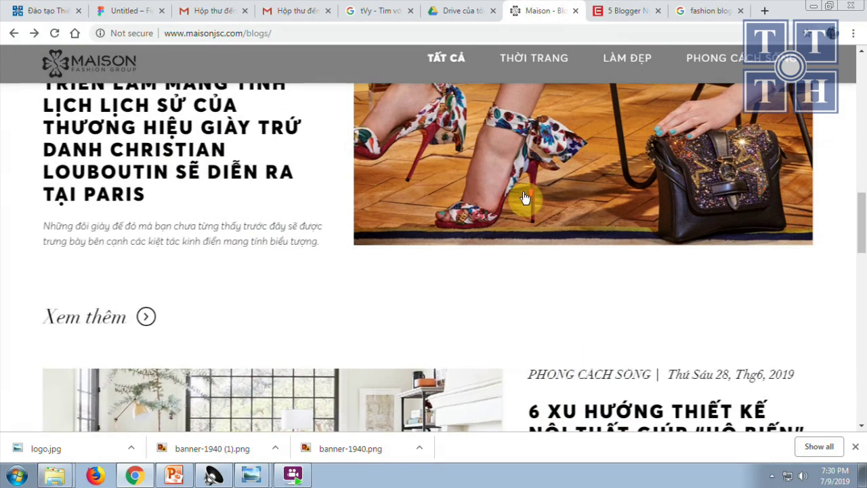
{"action": "scroll", "coordinate": [525, 198], "scroll_direction": "up", "scroll_amount": 4}
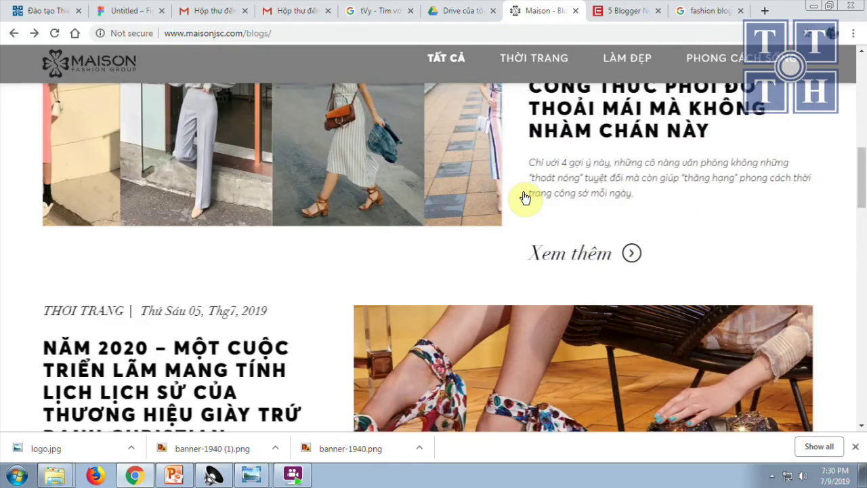
{"action": "scroll", "coordinate": [525, 198], "scroll_direction": "down", "scroll_amount": 3}
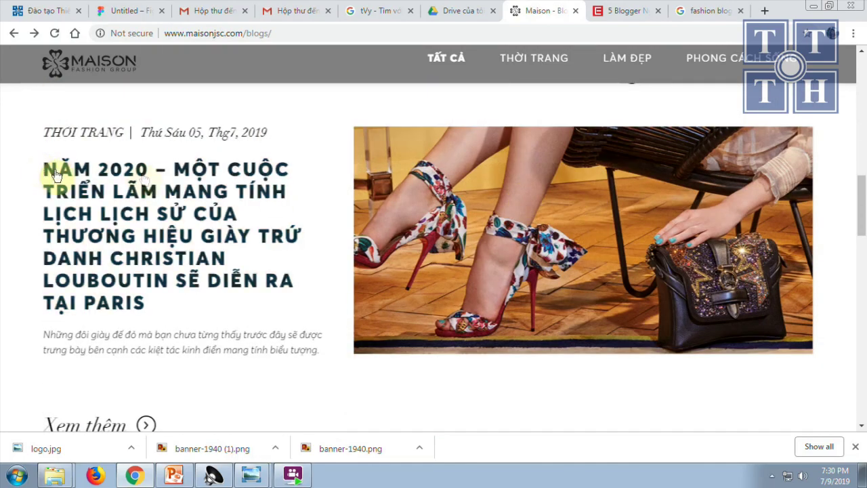
{"action": "mouse_move", "coordinate": [170, 153]}
{"action": "left_mouse_down"}
{"action": "mouse_move", "coordinate": [177, 177]}
{"action": "mouse_move", "coordinate": [282, 302]}
{"action": "left_mouse_up"}
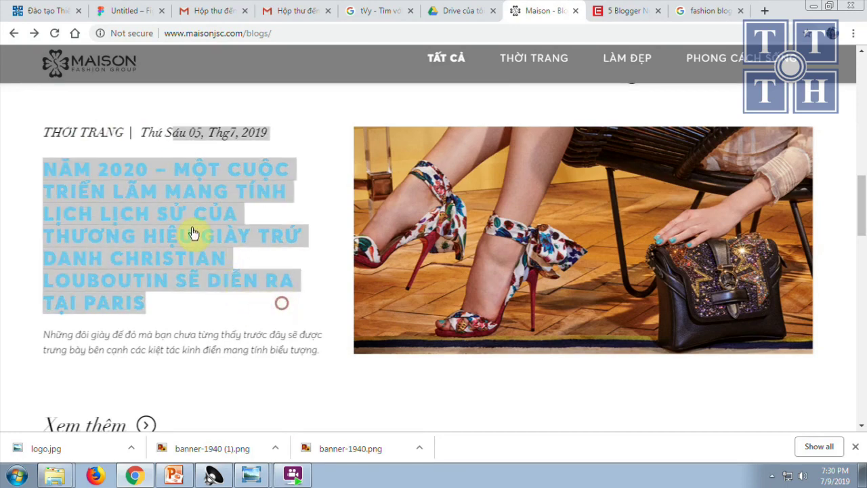
{"action": "right_click", "coordinate": [192, 228]}
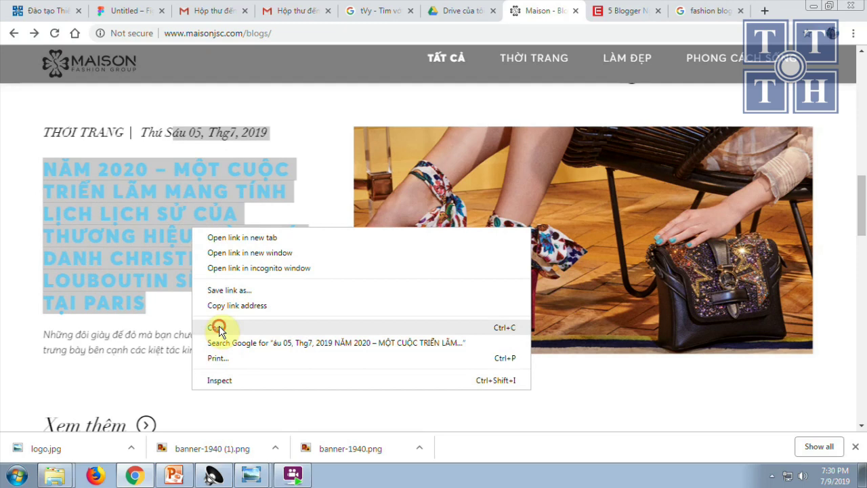
{"action": "left_click", "coordinate": [218, 328]}
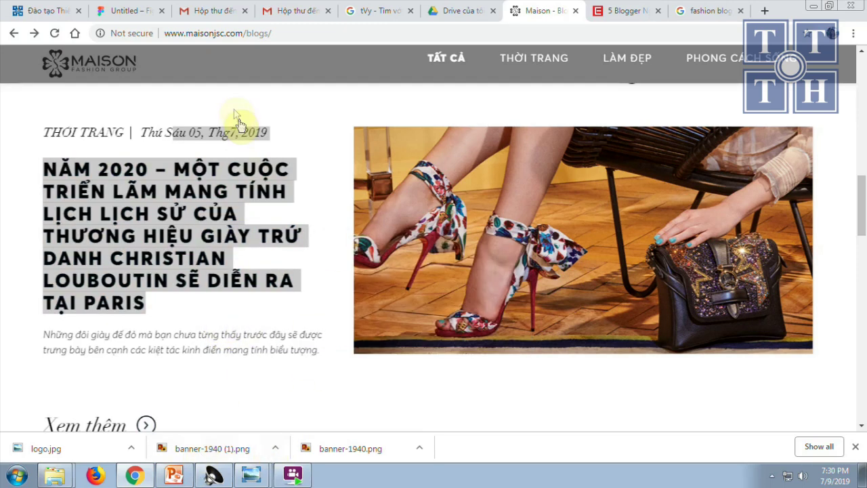
{"action": "left_click", "coordinate": [124, 12]}
{"action": "left_click", "coordinate": [194, 181]}
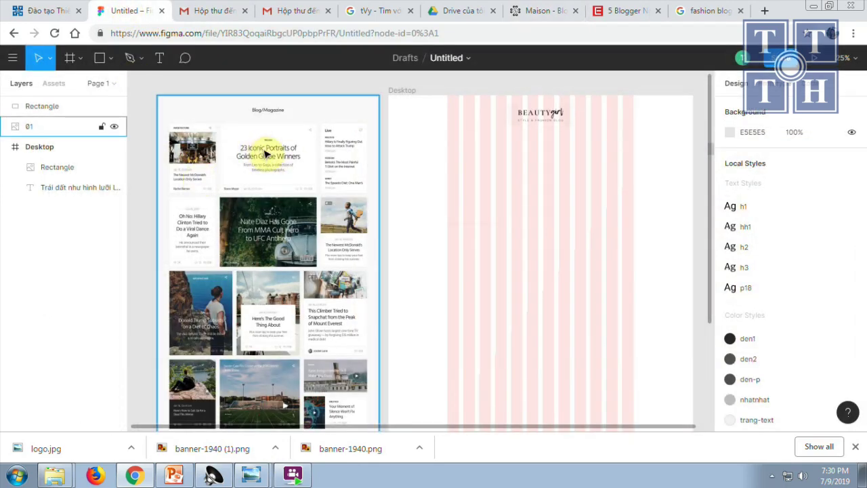
Zoom in on the 01 reference mockup, then pan back to the BEAUTYgirl Desktop frame
{"action": "key", "text": "ctrl+plus"}
{"action": "left_click_drag", "start_coordinate": [178, 126], "coordinate": [499, 196]}
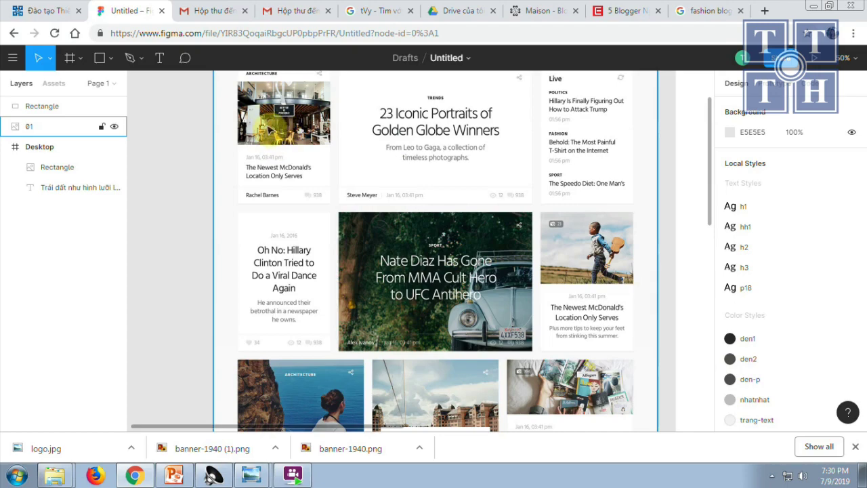
{"action": "left_click_drag", "start_coordinate": [423, 146], "coordinate": [437, 177]}
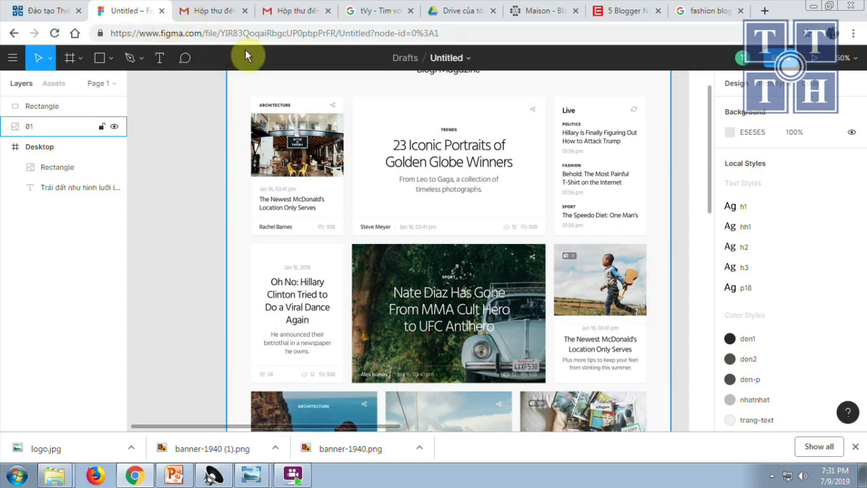
{"action": "mouse_move", "coordinate": [411, 191]}
{"action": "left_mouse_down"}
{"action": "mouse_move", "coordinate": [227, 209]}
{"action": "mouse_move", "coordinate": [187, 224]}
{"action": "left_mouse_up"}
{"action": "left_click_drag", "start_coordinate": [511, 213], "coordinate": [320, 197]}
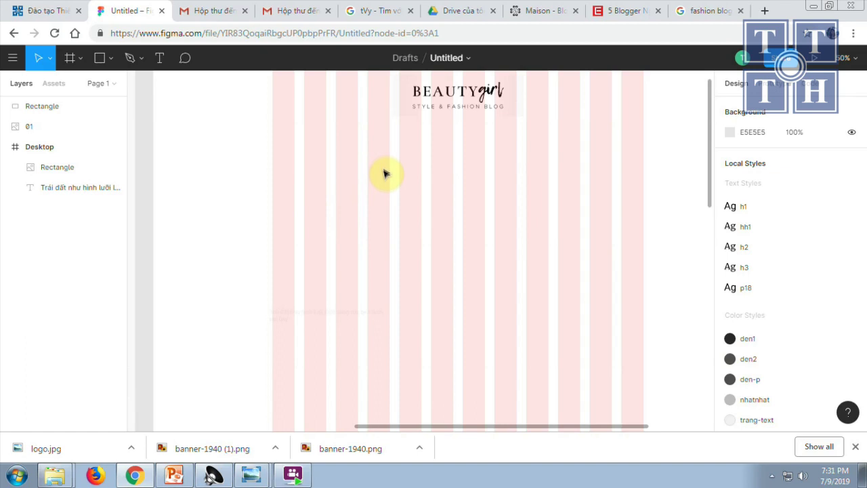
{"action": "left_click", "coordinate": [160, 58]}
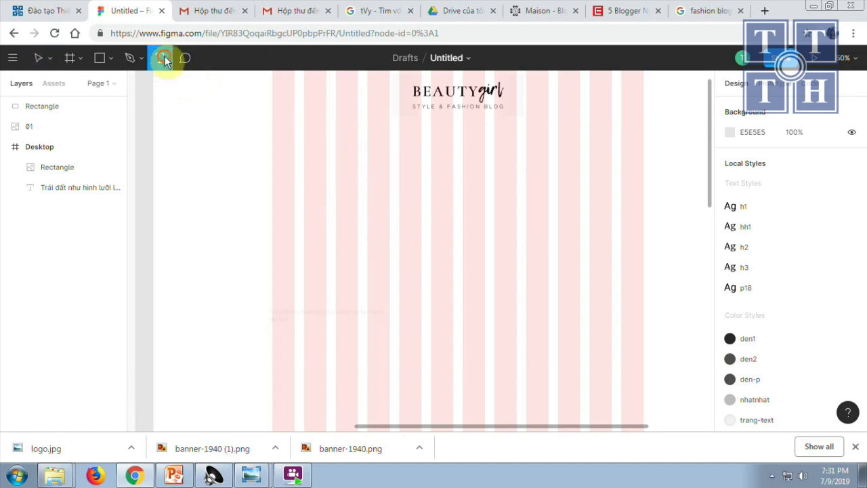
Paste the Louboutin headline into a new text box below the logo, trim its start, and select it
{"action": "mouse_move", "coordinate": [367, 127]}
{"action": "left_mouse_down"}
{"action": "mouse_move", "coordinate": [496, 220]}
{"action": "mouse_move", "coordinate": [531, 224]}
{"action": "mouse_move", "coordinate": [546, 239]}
{"action": "left_mouse_up"}
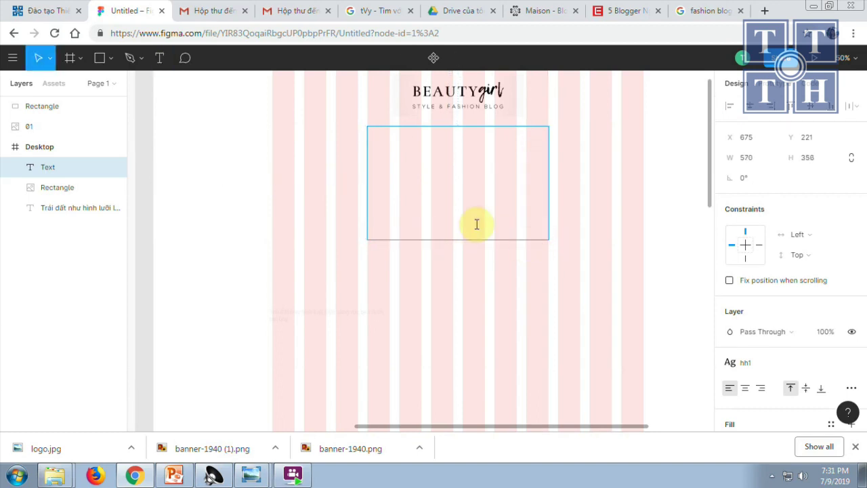
{"action": "key", "text": "ctrl+v"}
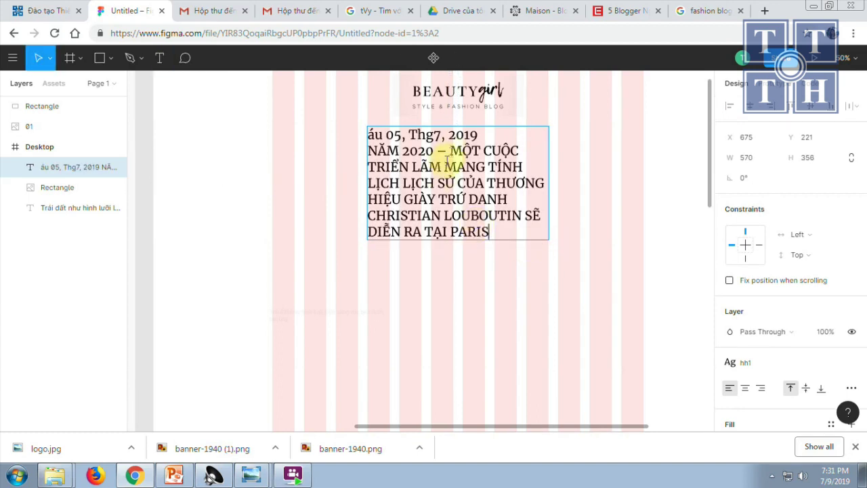
{"action": "left_click_drag", "start_coordinate": [500, 138], "coordinate": [353, 138]}
{"action": "key", "text": "BackSpace"}
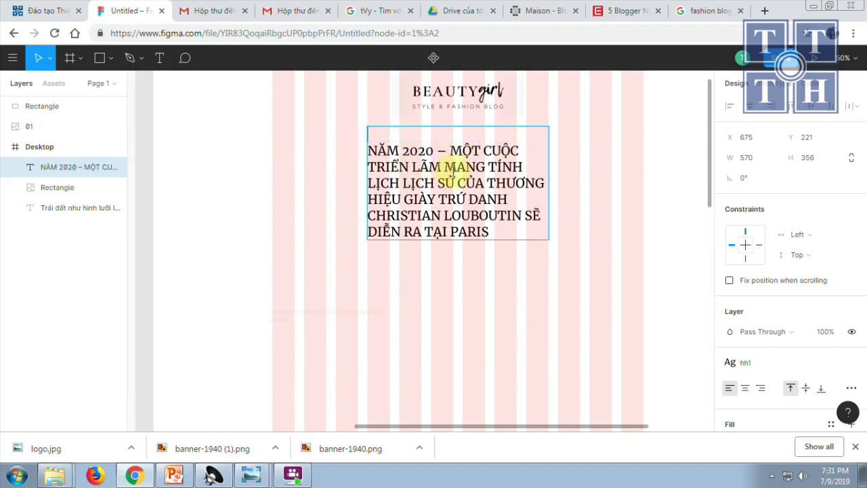
{"action": "left_click_drag", "start_coordinate": [451, 152], "coordinate": [331, 153]}
{"action": "key", "text": "BackSpace"}
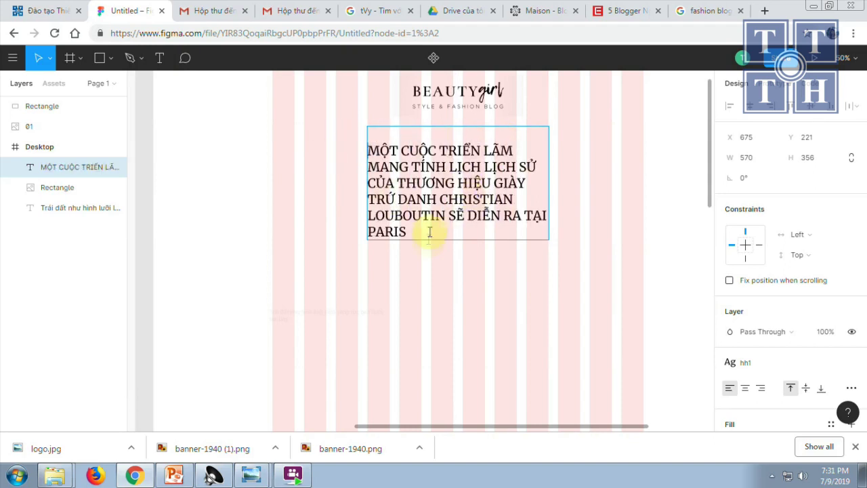
{"action": "left_click_drag", "start_coordinate": [421, 232], "coordinate": [363, 142]}
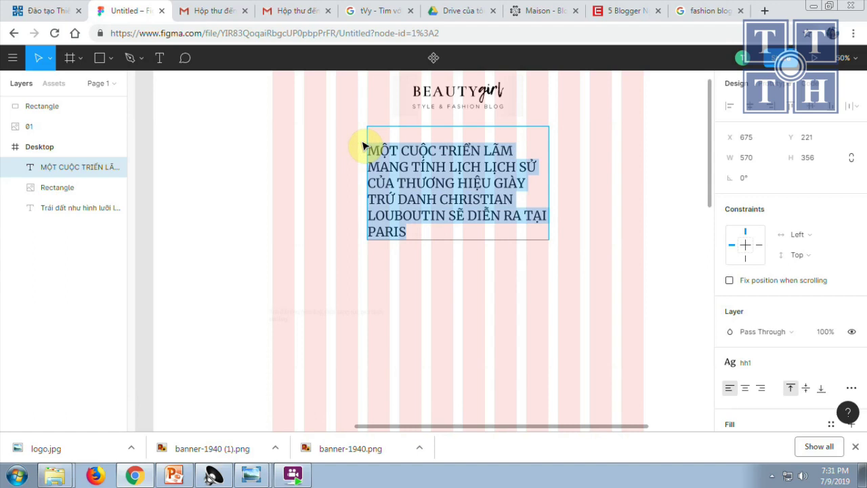
{"action": "mouse_move", "coordinate": [779, 363]}
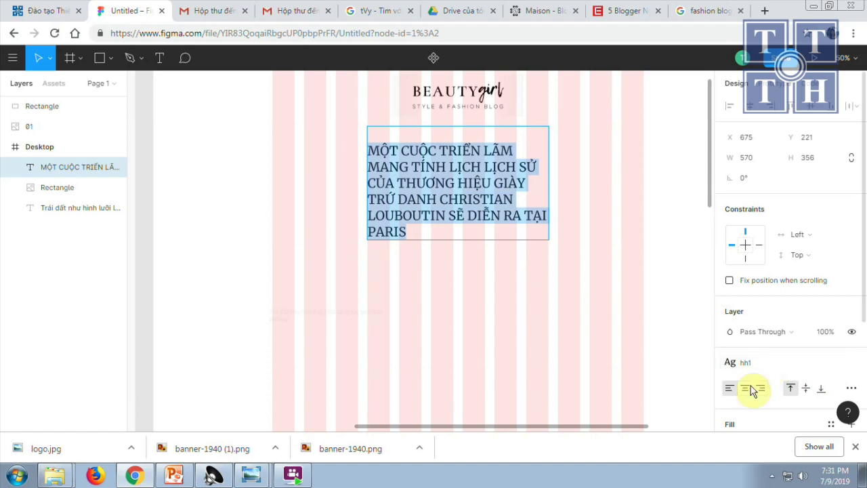
Center-align the headline text and delete the repeated word LỊCH
{"action": "left_click", "coordinate": [749, 389]}
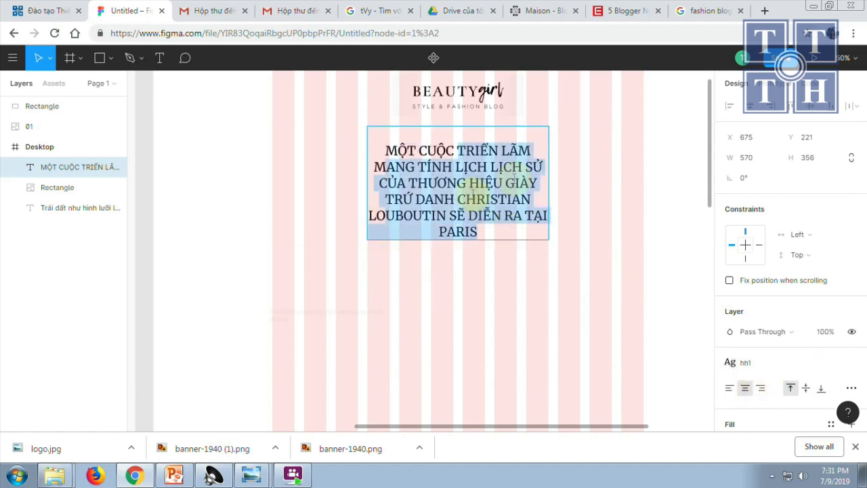
{"action": "left_click", "coordinate": [500, 184]}
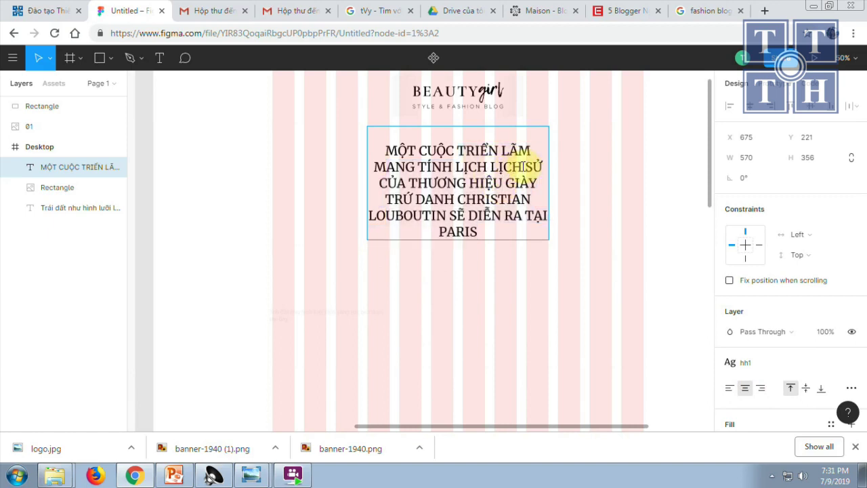
{"action": "left_click_drag", "start_coordinate": [522, 166], "coordinate": [500, 166]}
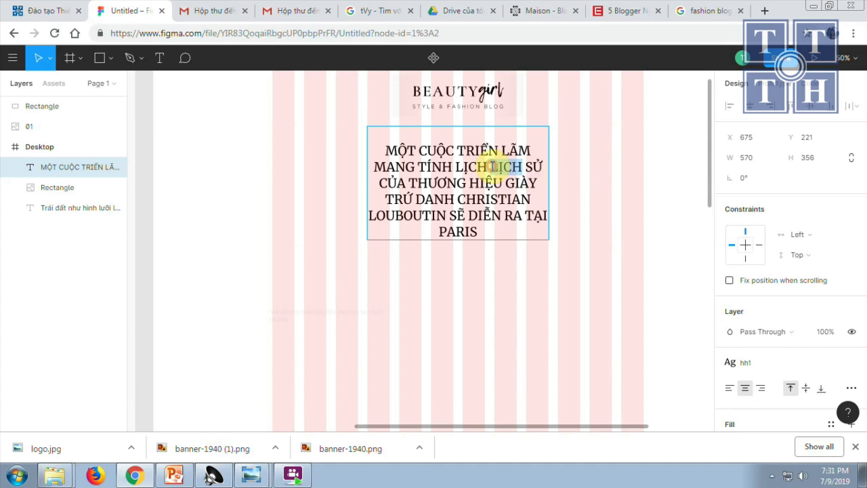
{"action": "key", "text": "BackSpace"}
{"action": "key", "text": "BackSpace"}
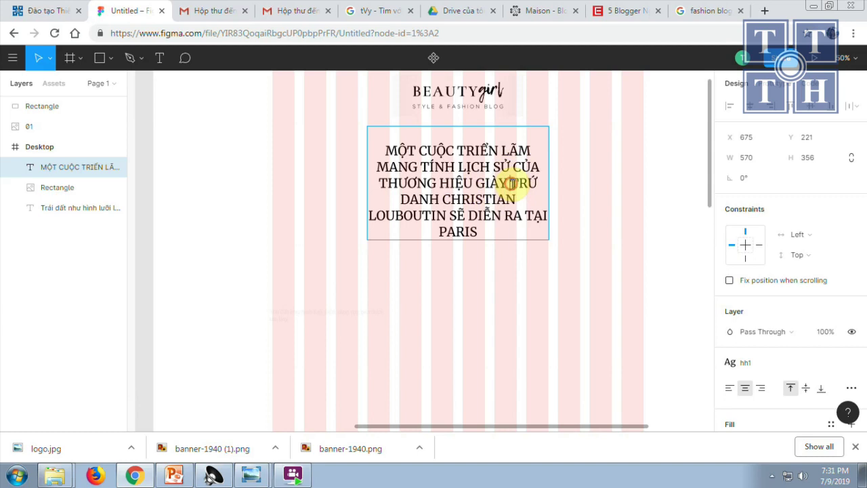
Break the headline onto a new line before TRỨ DANH and select its first three lines
{"action": "left_click", "coordinate": [513, 183]}
{"action": "key", "text": "Return"}
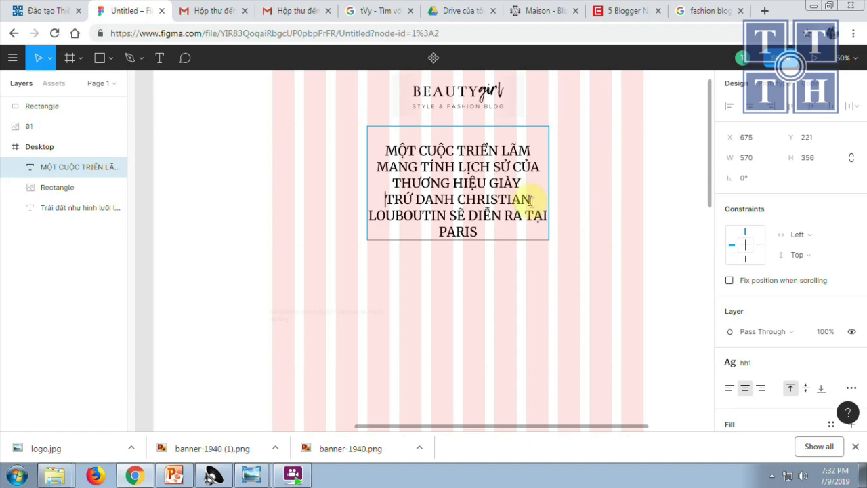
{"action": "left_click_drag", "start_coordinate": [523, 182], "coordinate": [397, 147]}
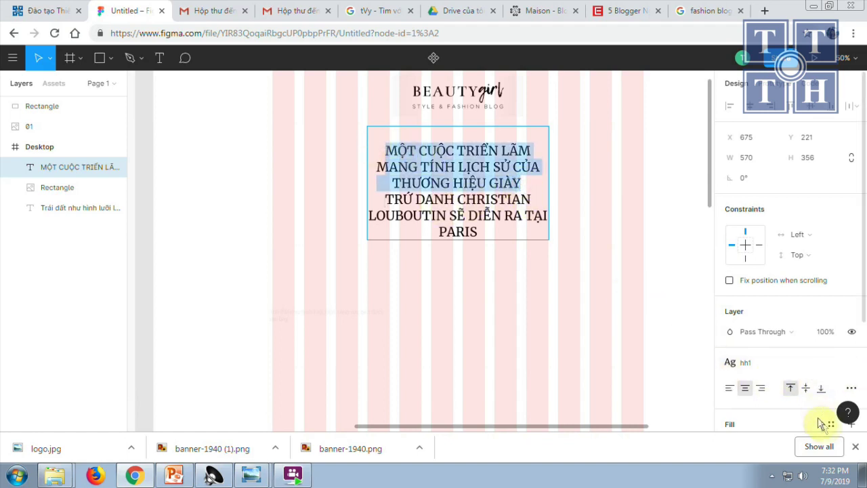
Apply the den-p colour style to the headline's first three lines
{"action": "scroll", "coordinate": [751, 405], "scroll_direction": "down", "scroll_amount": 2}
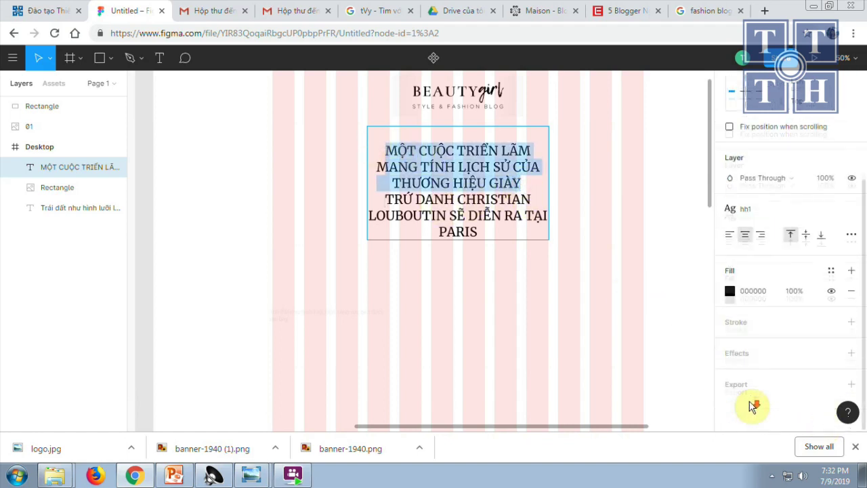
{"action": "left_click", "coordinate": [832, 271]}
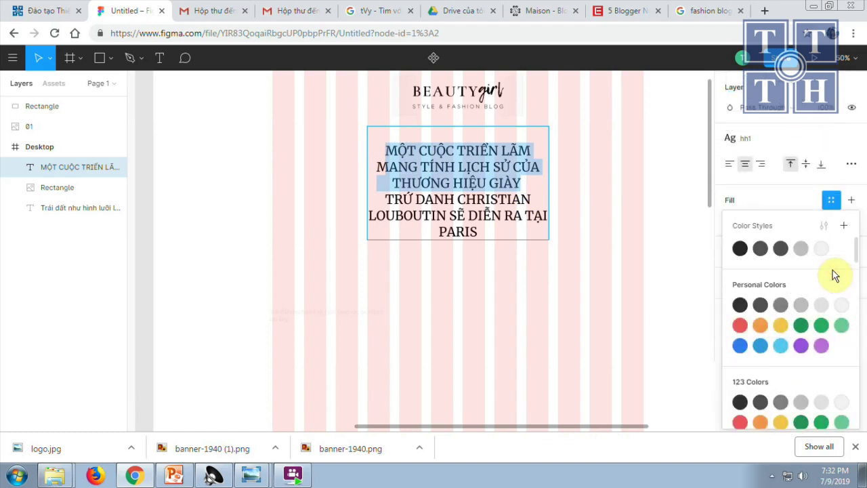
{"action": "left_click", "coordinate": [784, 247]}
{"action": "left_click", "coordinate": [507, 285]}
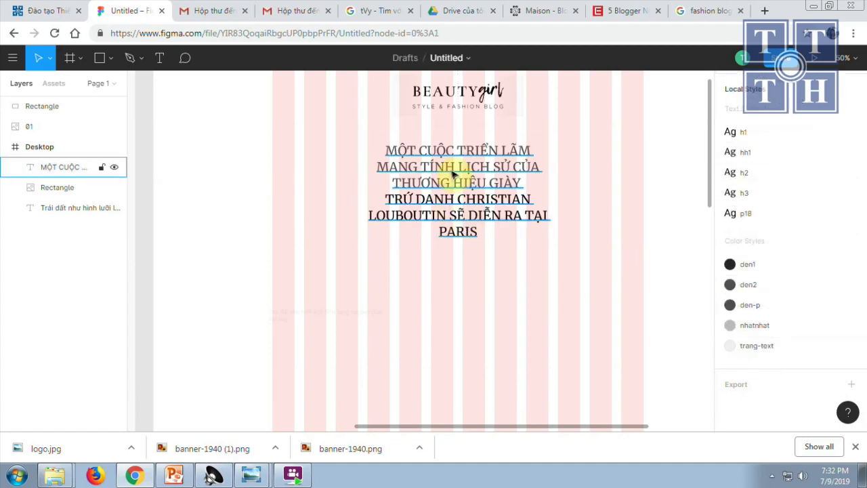
Nudge the title block up slightly and reselect its first three lines
{"action": "left_click_drag", "start_coordinate": [451, 169], "coordinate": [453, 155]}
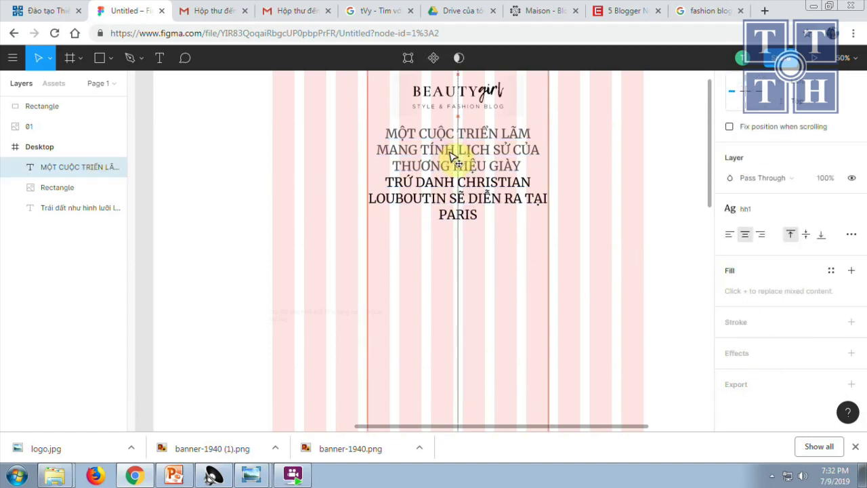
{"action": "double_click", "coordinate": [400, 139]}
{"action": "left_click_drag", "start_coordinate": [380, 133], "coordinate": [522, 166]}
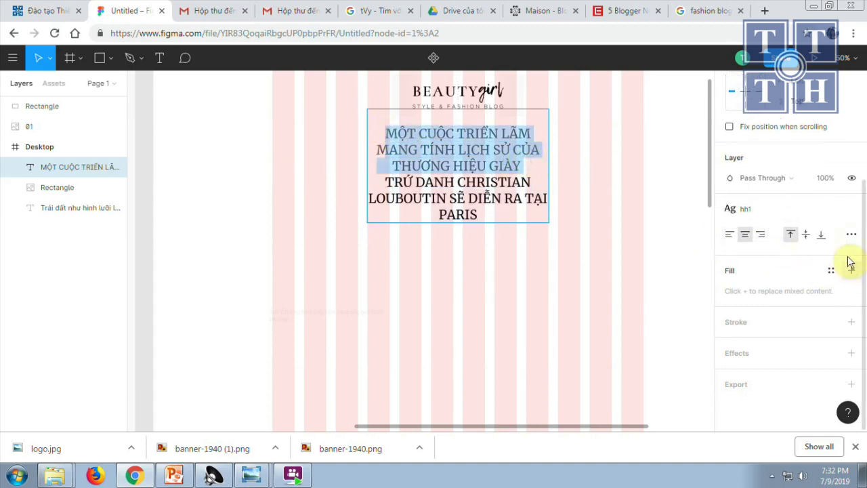
{"action": "left_click", "coordinate": [851, 208]}
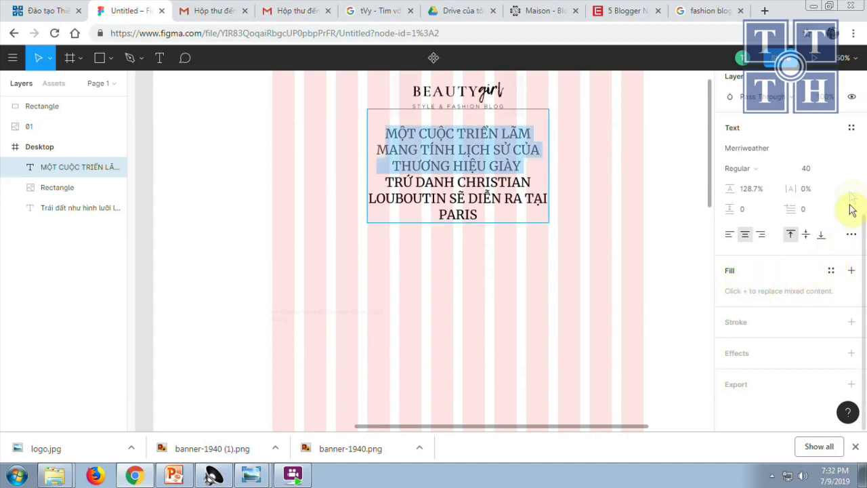
Apply the h3 text style to the headline's first lines and finish editing
{"action": "left_click", "coordinate": [851, 128]}
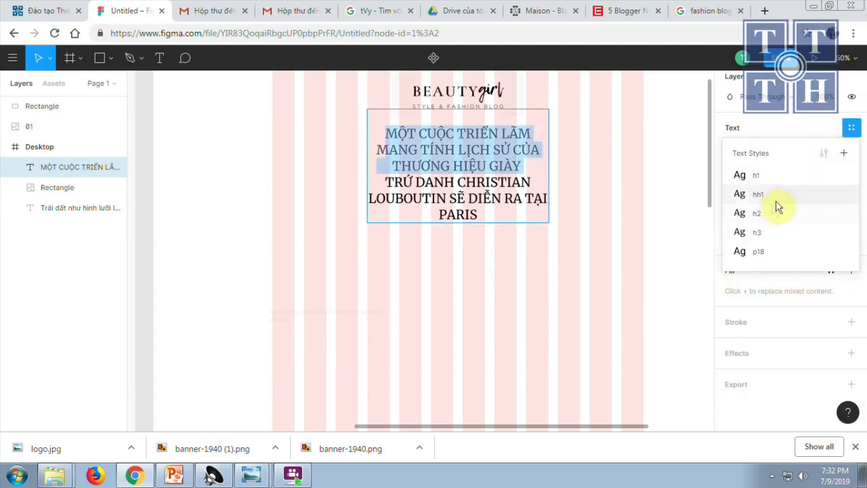
{"action": "left_click", "coordinate": [752, 232]}
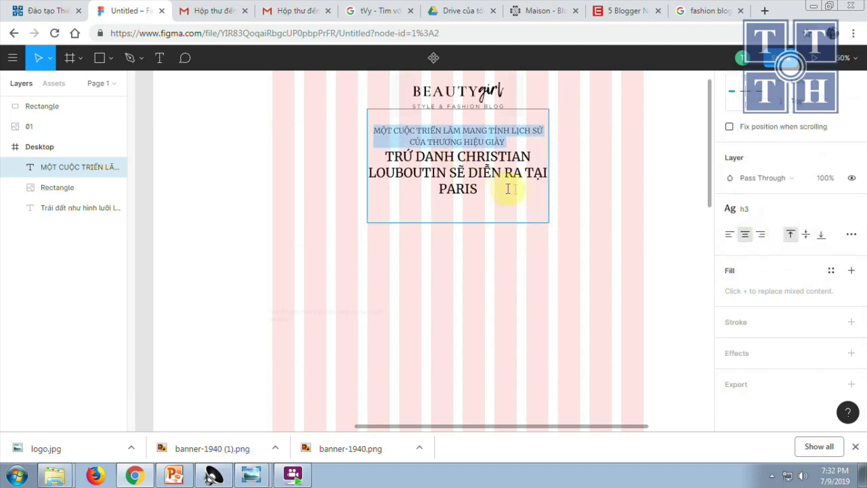
{"action": "left_click", "coordinate": [495, 203]}
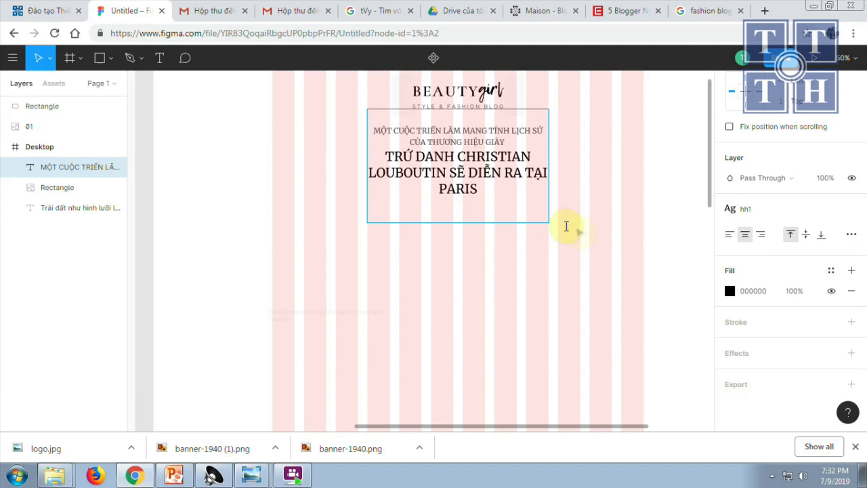
{"action": "key", "text": "Escape"}
Reposition the title box, narrow it to 464×352, and open the 01.jpg reference
{"action": "left_click_drag", "start_coordinate": [460, 145], "coordinate": [456, 170]}
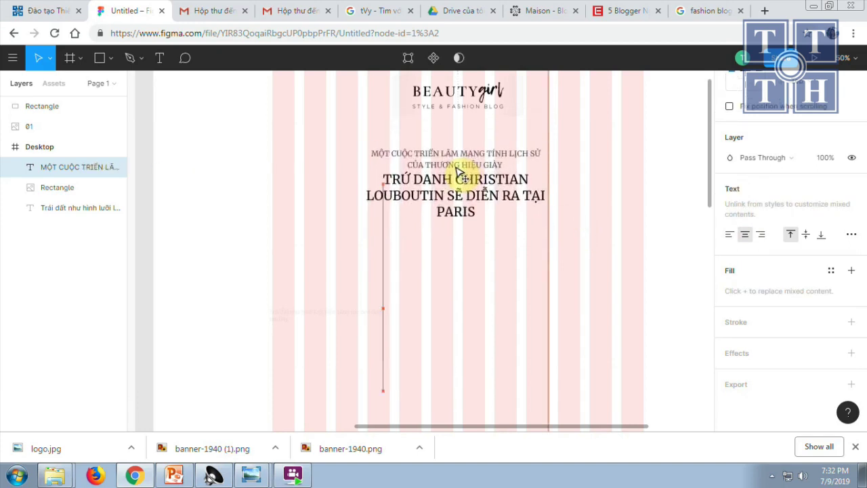
{"action": "left_click_drag", "start_coordinate": [459, 173], "coordinate": [460, 174]}
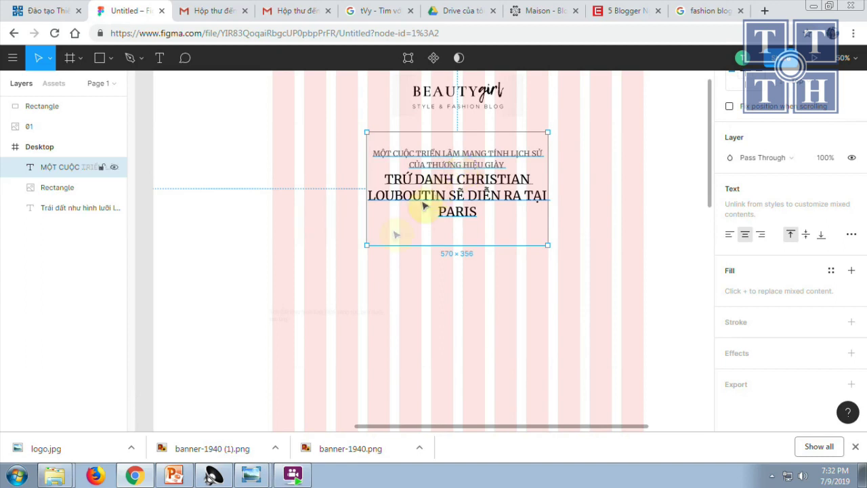
{"action": "left_click_drag", "start_coordinate": [548, 245], "coordinate": [526, 242]}
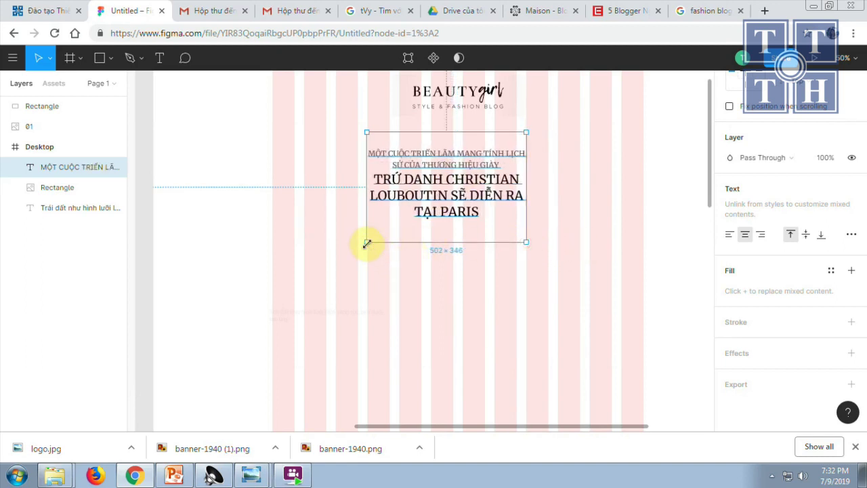
{"action": "left_click_drag", "start_coordinate": [368, 244], "coordinate": [379, 244]}
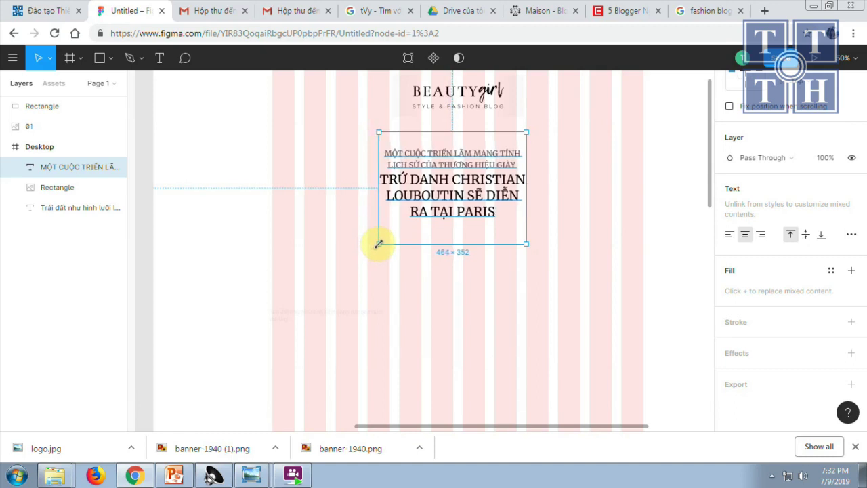
{"action": "left_click", "coordinate": [542, 292]}
{"action": "left_click_drag", "start_coordinate": [470, 194], "coordinate": [474, 181]}
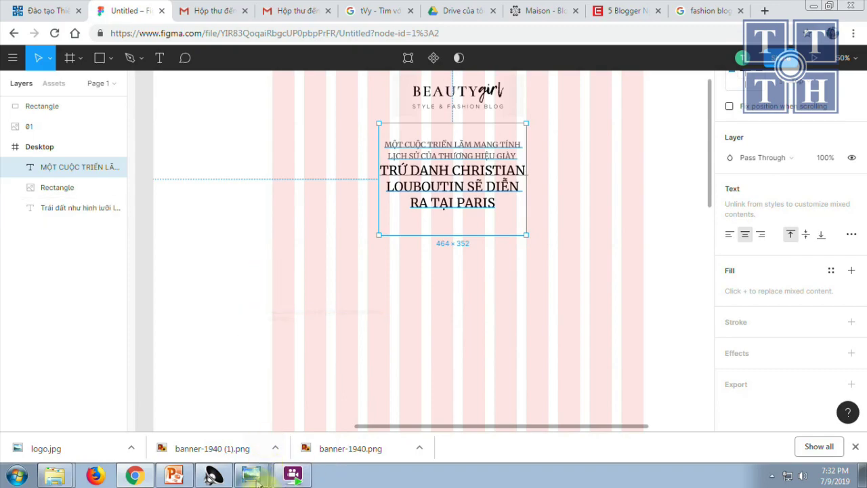
{"action": "left_click", "coordinate": [262, 443]}
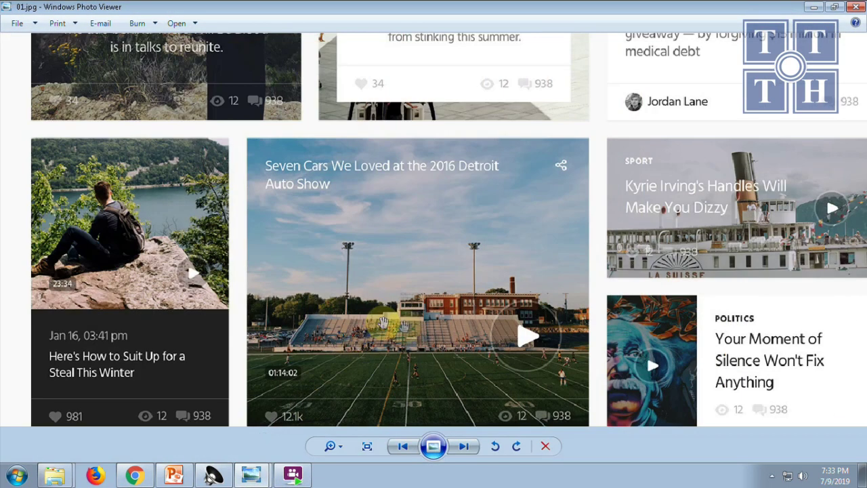
Pan around the 01.jpg Blog/Magazine reference layout, then switch back to Figma in Chrome
{"action": "scroll", "coordinate": [428, 250], "scroll_direction": "down", "scroll_amount": 3}
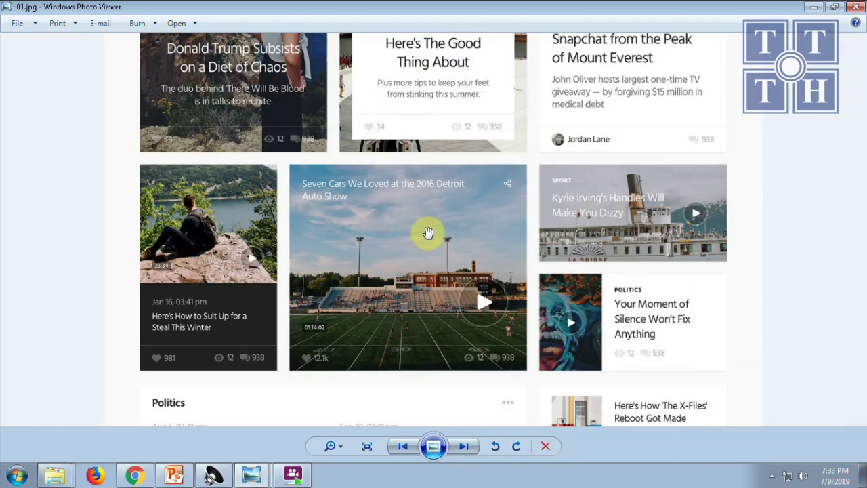
{"action": "left_click_drag", "start_coordinate": [463, 110], "coordinate": [463, 305]}
{"action": "left_click_drag", "start_coordinate": [468, 87], "coordinate": [481, 342]}
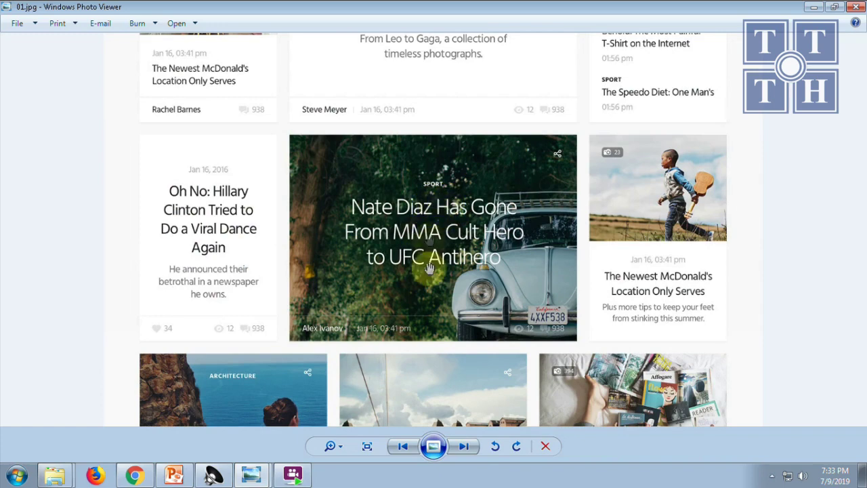
{"action": "left_click_drag", "start_coordinate": [439, 227], "coordinate": [447, 384]}
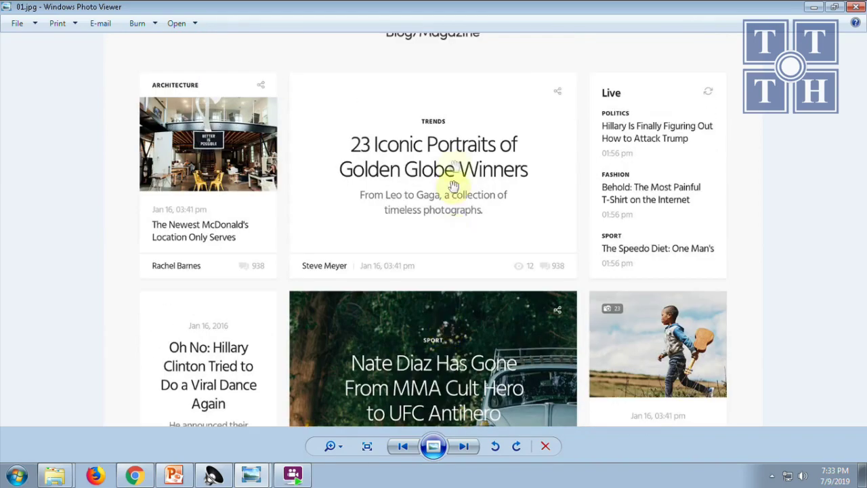
{"action": "left_click_drag", "start_coordinate": [455, 149], "coordinate": [451, 194]}
{"action": "left_click", "coordinate": [458, 232]}
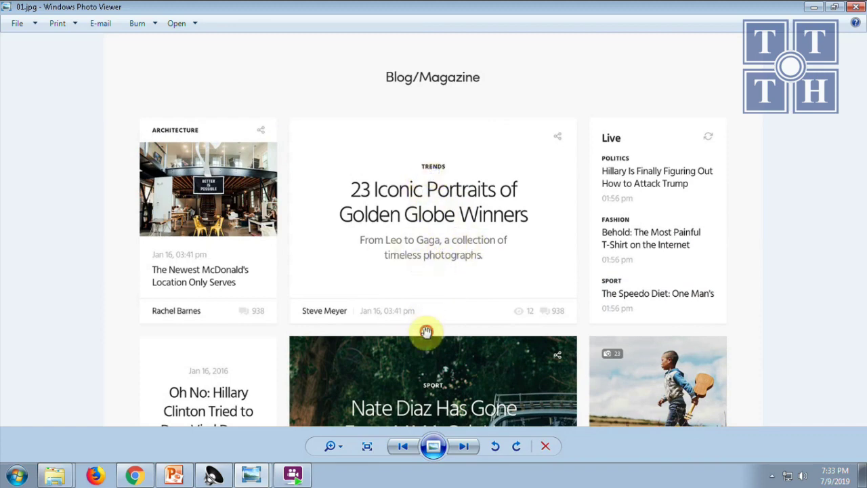
{"action": "left_click_drag", "start_coordinate": [426, 329], "coordinate": [428, 239]}
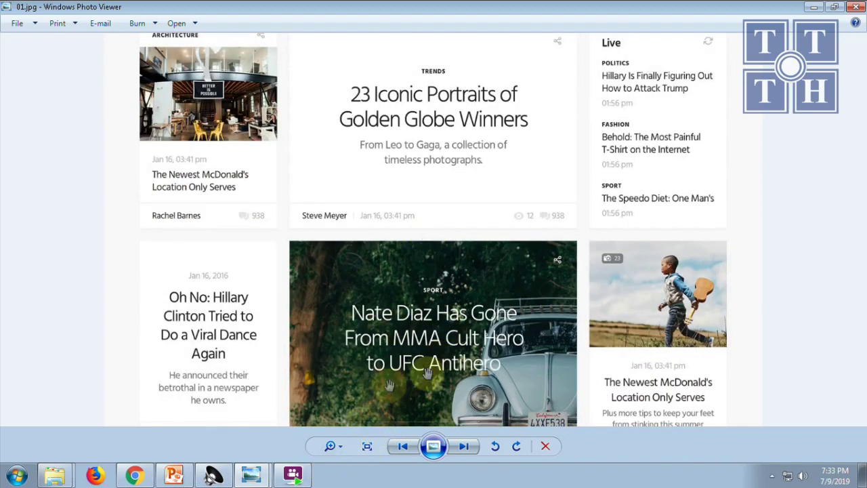
{"action": "left_click", "coordinate": [134, 475]}
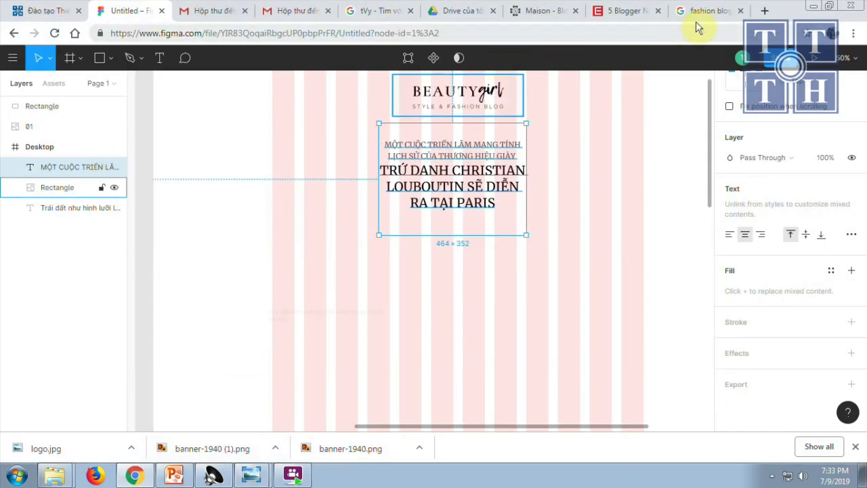
Use Copy image on the Maison blog's Louboutin shoe photo, then return to the Figma tab
{"action": "left_click", "coordinate": [540, 10]}
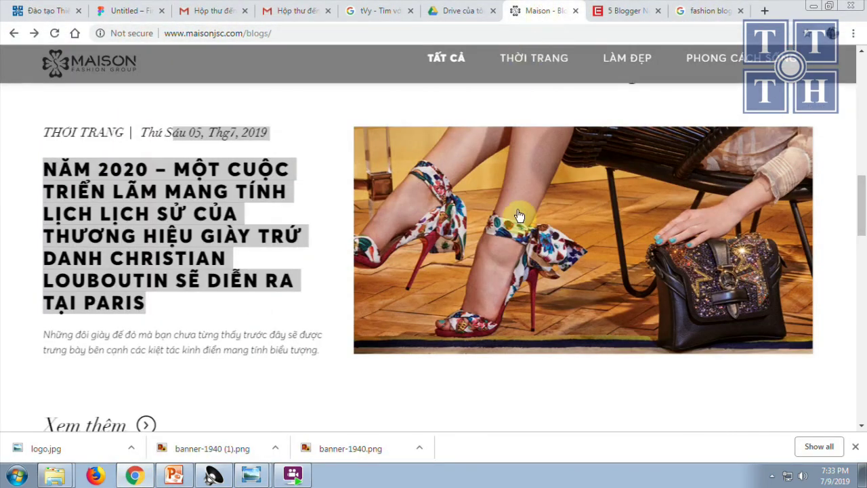
{"action": "right_click", "coordinate": [517, 211]}
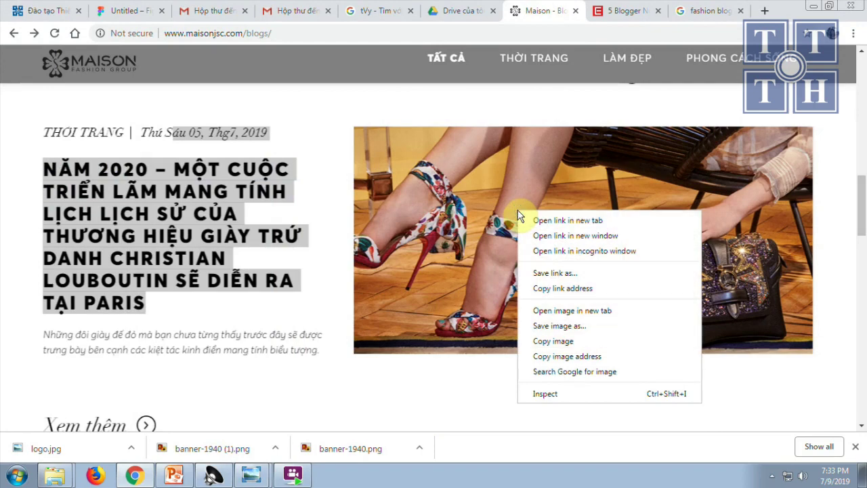
{"action": "left_click", "coordinate": [542, 342]}
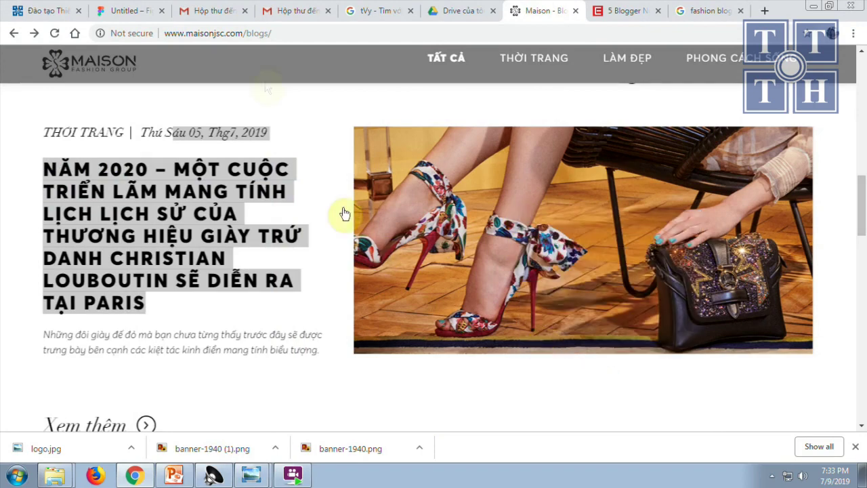
{"action": "left_click", "coordinate": [131, 11]}
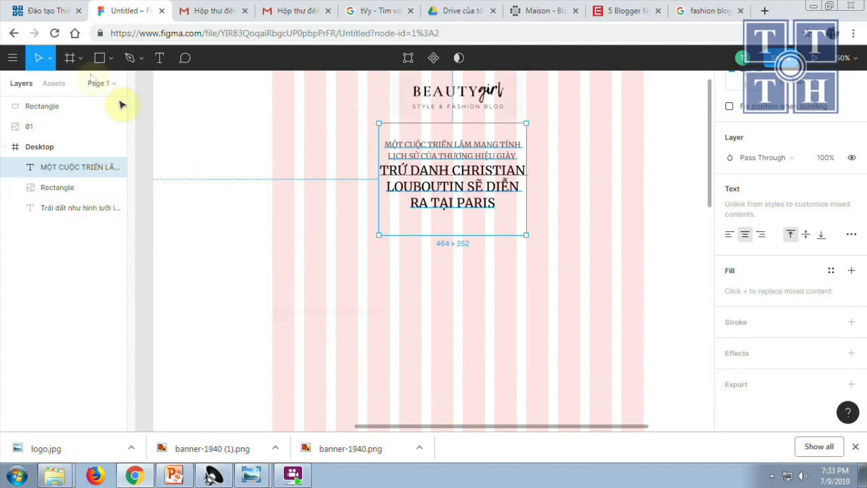
Draw a 570×398 rectangle under the headline and place banner-1940 (1).png into it
{"action": "left_click", "coordinate": [102, 60]}
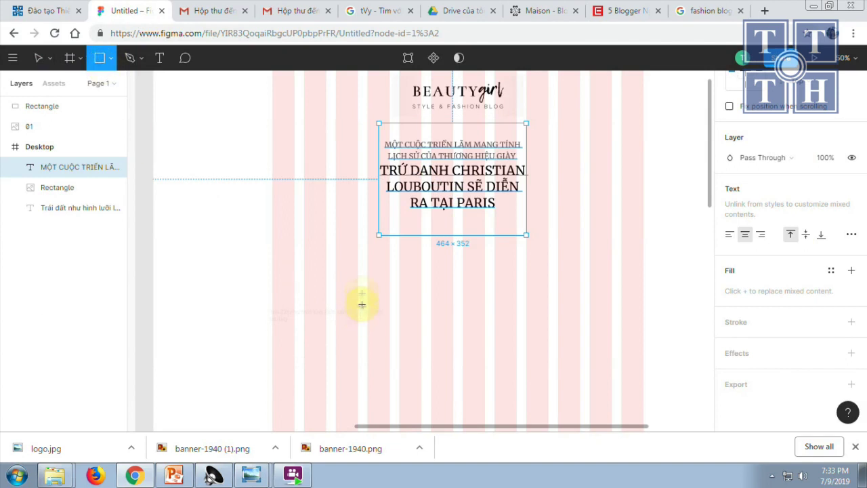
{"action": "left_click_drag", "start_coordinate": [368, 273], "coordinate": [547, 399]}
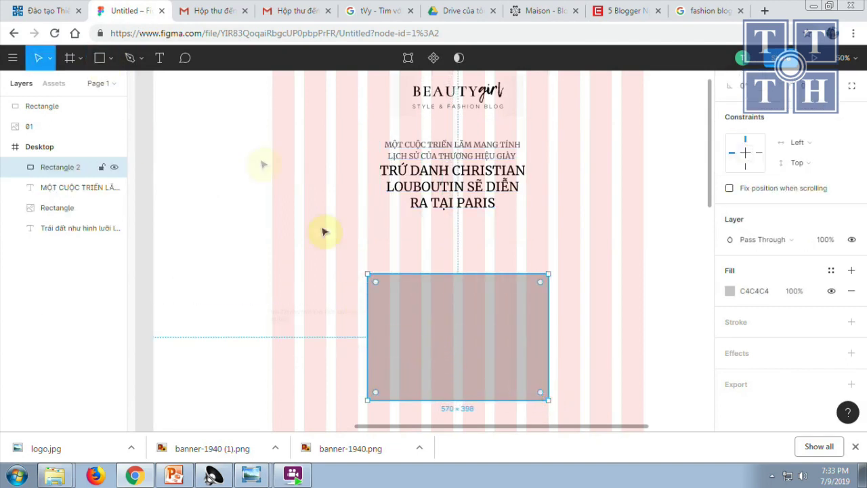
{"action": "left_click", "coordinate": [106, 57]}
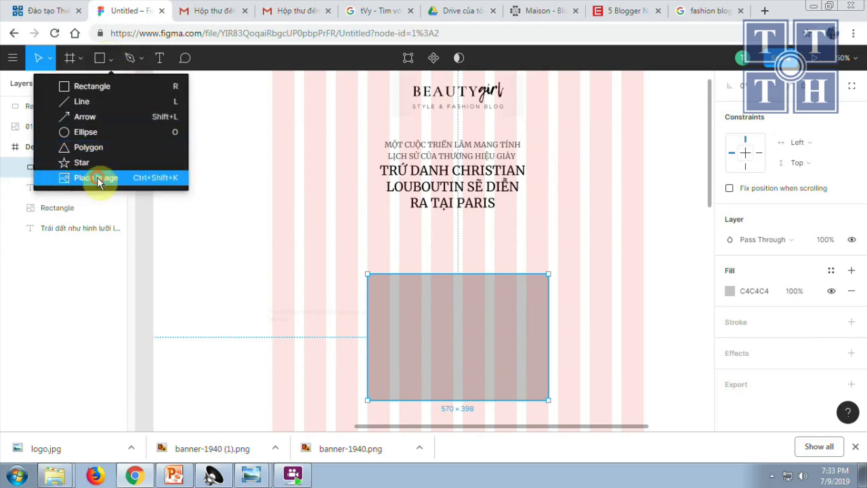
{"action": "left_click", "coordinate": [100, 177]}
{"action": "left_click", "coordinate": [136, 108]}
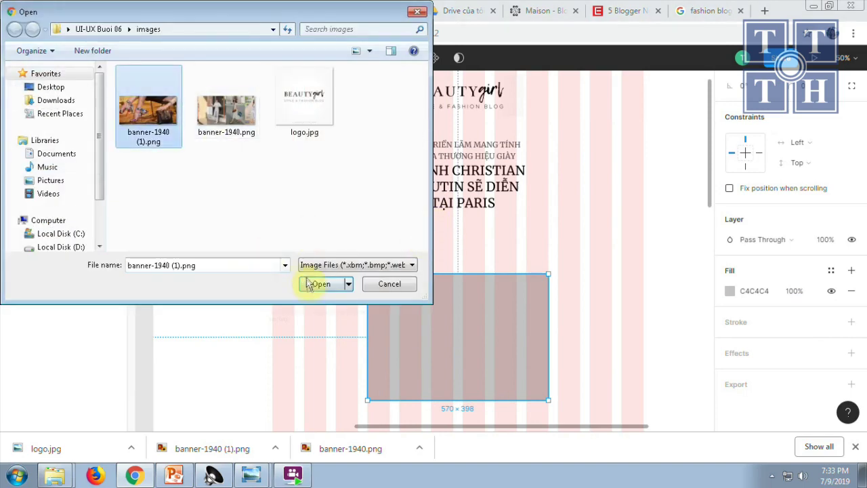
{"action": "left_click", "coordinate": [315, 284]}
{"action": "left_click", "coordinate": [434, 309]}
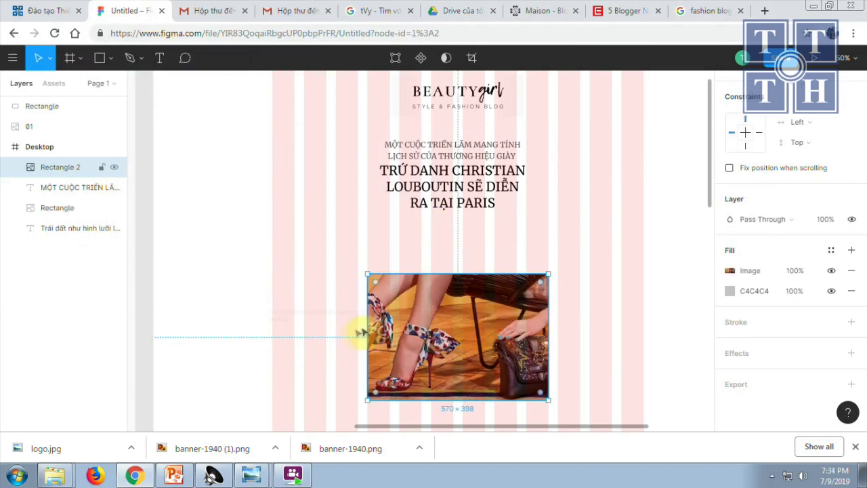
{"action": "mouse_move", "coordinate": [457, 337]}
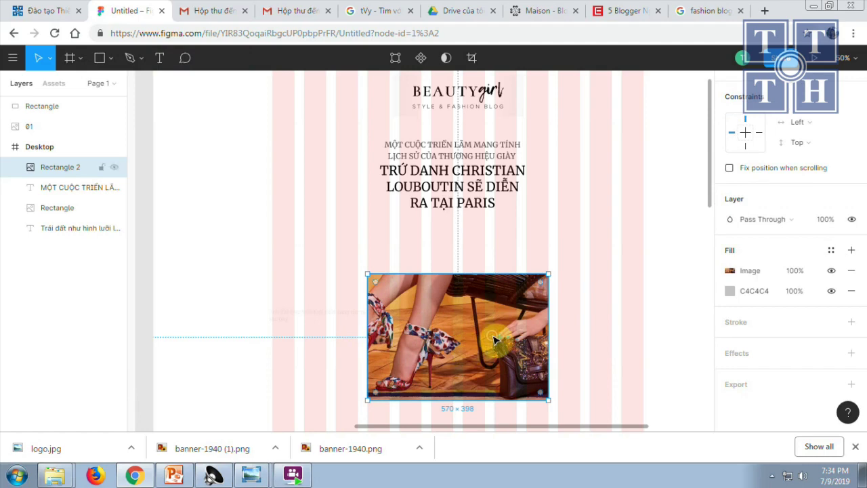
{"action": "double_click", "coordinate": [474, 346]}
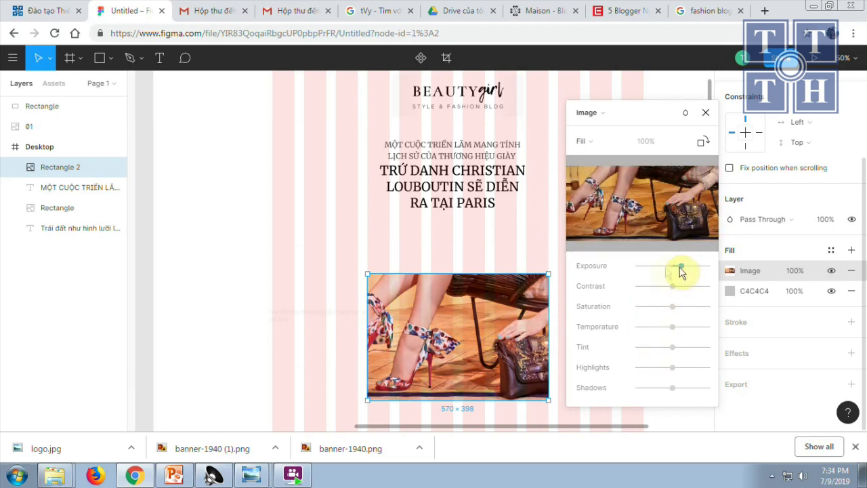
Leave exposure at normal and set the photo fill to Tile mode at 100% scale
{"action": "left_click_drag", "start_coordinate": [683, 272], "coordinate": [647, 272]}
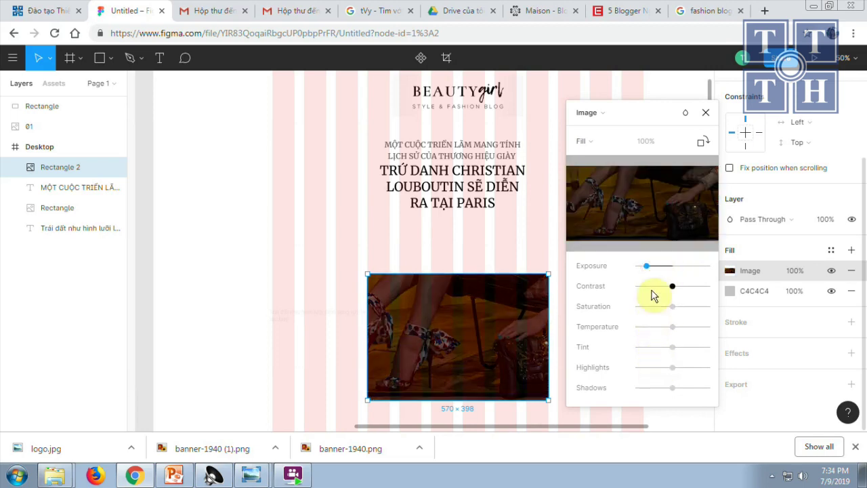
{"action": "left_click_drag", "start_coordinate": [649, 266], "coordinate": [673, 271]}
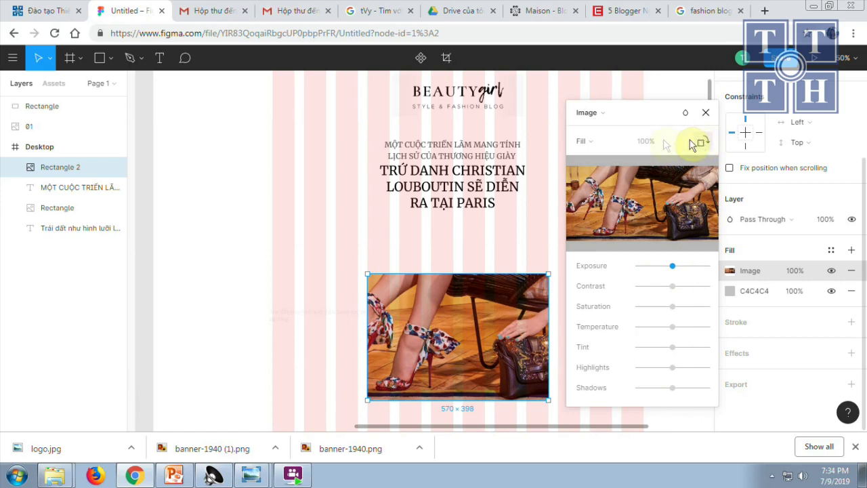
{"action": "left_click", "coordinate": [624, 140]}
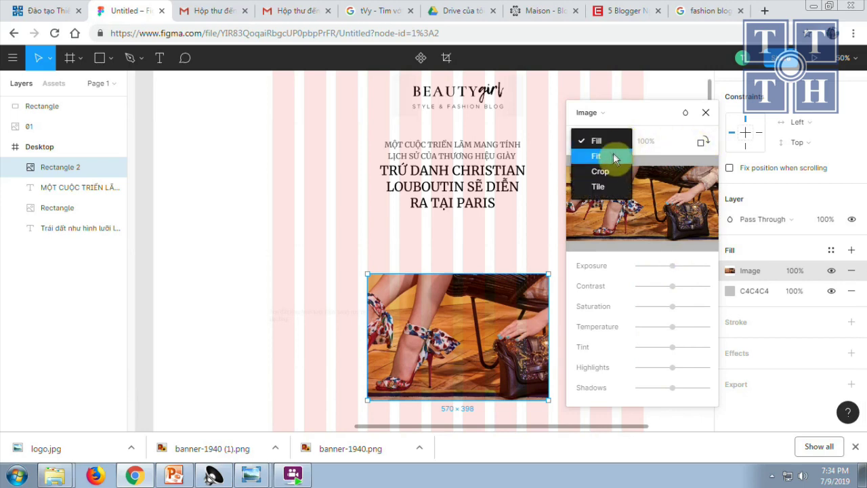
{"action": "left_click", "coordinate": [611, 156]}
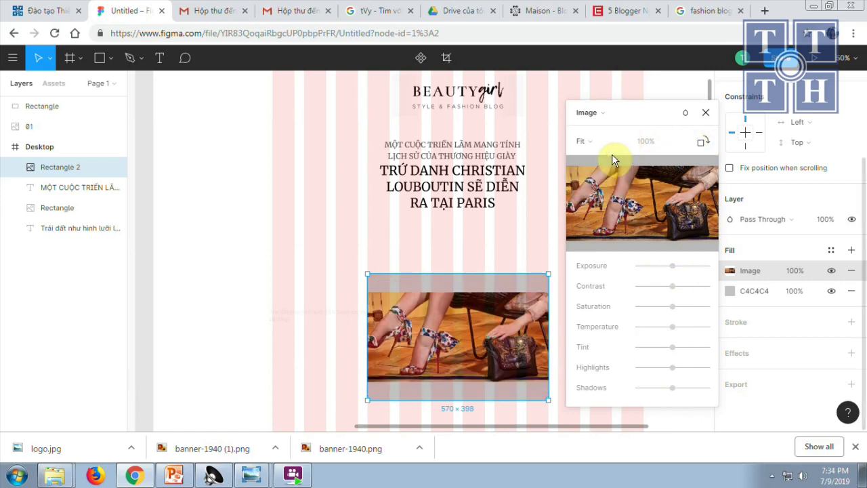
{"action": "left_click", "coordinate": [599, 141]}
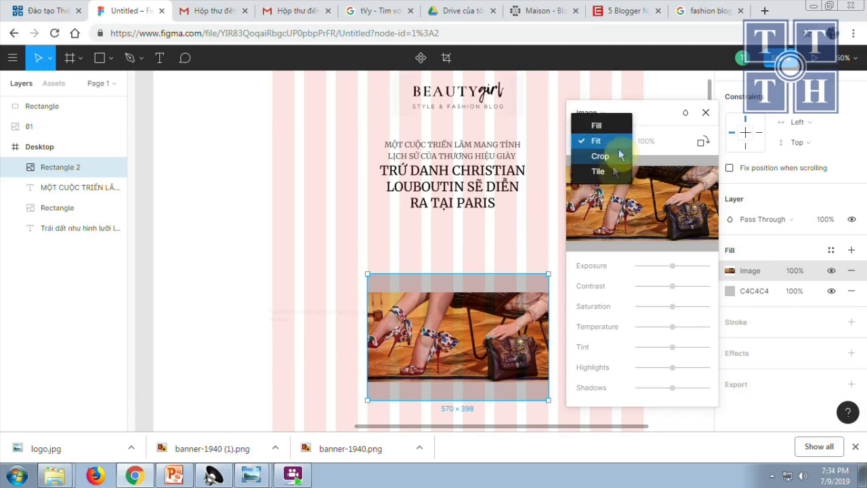
{"action": "left_click", "coordinate": [605, 171]}
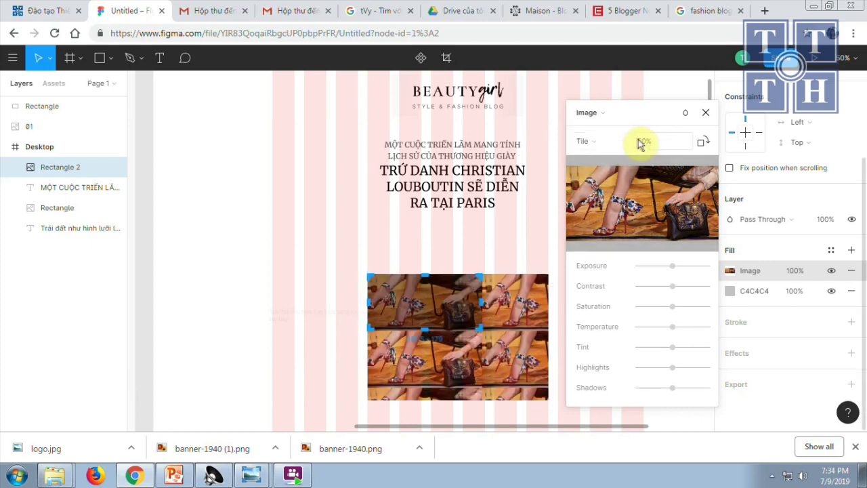
{"action": "left_click", "coordinate": [659, 141]}
{"action": "type", "text": "100"}
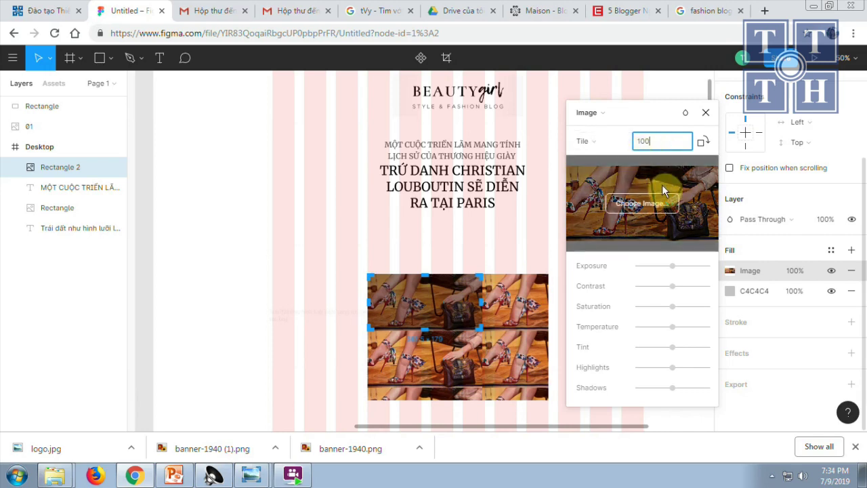
{"action": "key", "text": "Return"}
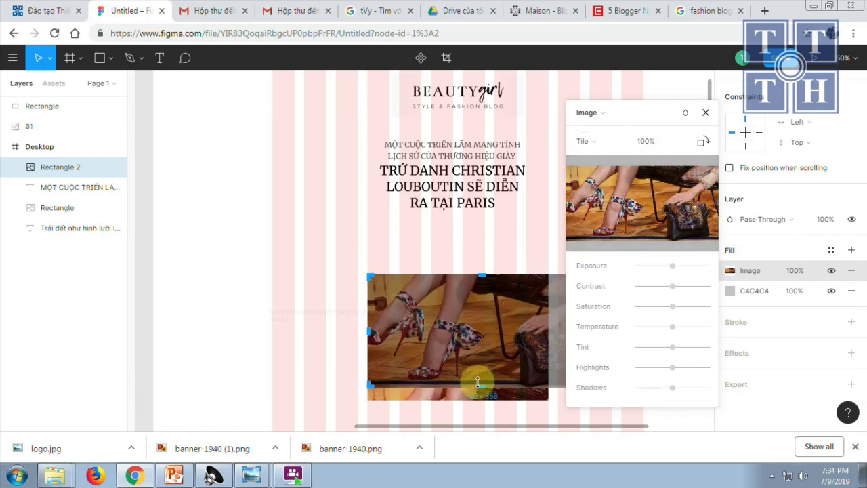
Switch the photo fill to Crop and frame the shoes and handbag at 570×369
{"action": "left_click", "coordinate": [594, 141]}
{"action": "left_click", "coordinate": [600, 129]}
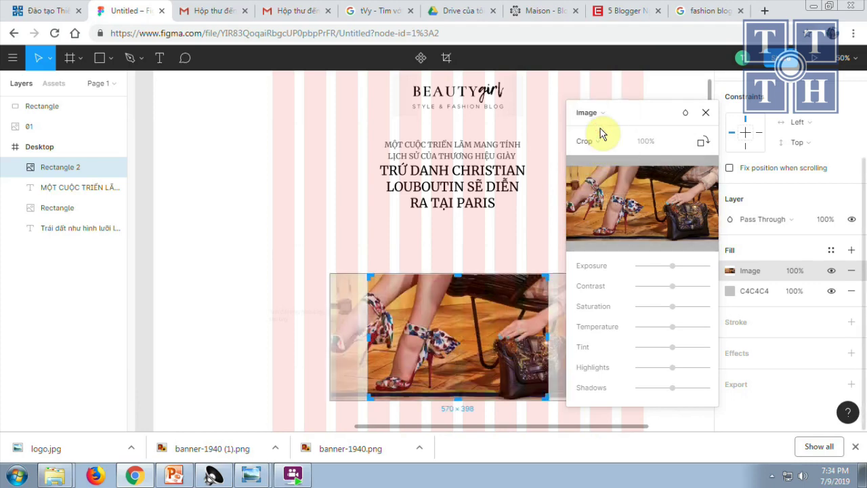
{"action": "left_click_drag", "start_coordinate": [456, 398], "coordinate": [457, 391]}
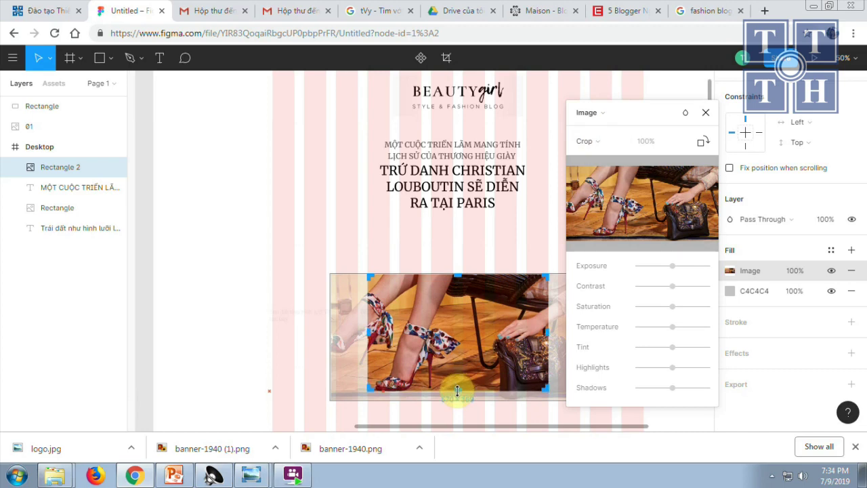
{"action": "mouse_move", "coordinate": [476, 339]}
{"action": "left_mouse_down"}
{"action": "mouse_move", "coordinate": [426, 348]}
{"action": "mouse_move", "coordinate": [482, 321]}
{"action": "left_mouse_up"}
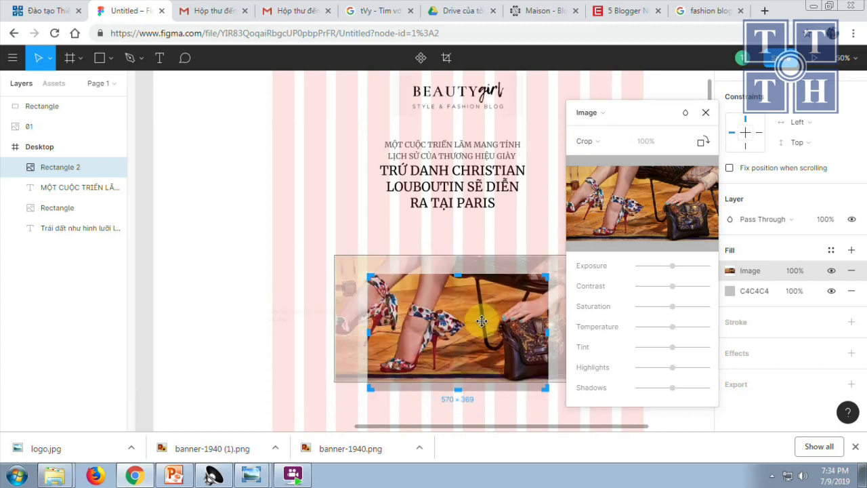
{"action": "left_click_drag", "start_coordinate": [481, 321], "coordinate": [460, 338]}
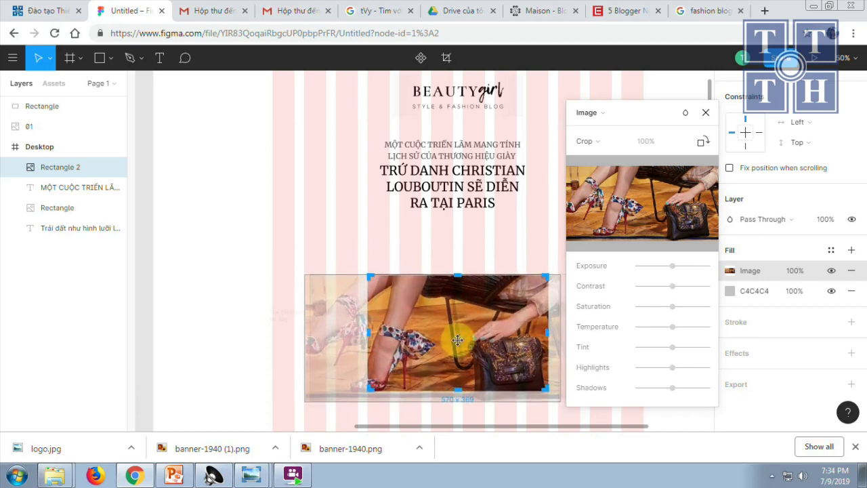
{"action": "left_click_drag", "start_coordinate": [459, 339], "coordinate": [463, 332]}
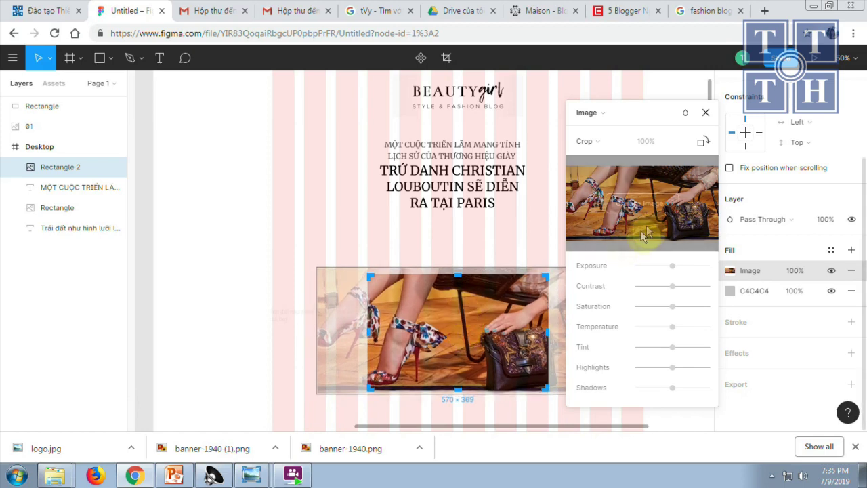
Rotate the photo round and back upright, then close the image settings
{"action": "left_click", "coordinate": [704, 143]}
{"action": "left_click", "coordinate": [704, 143]}
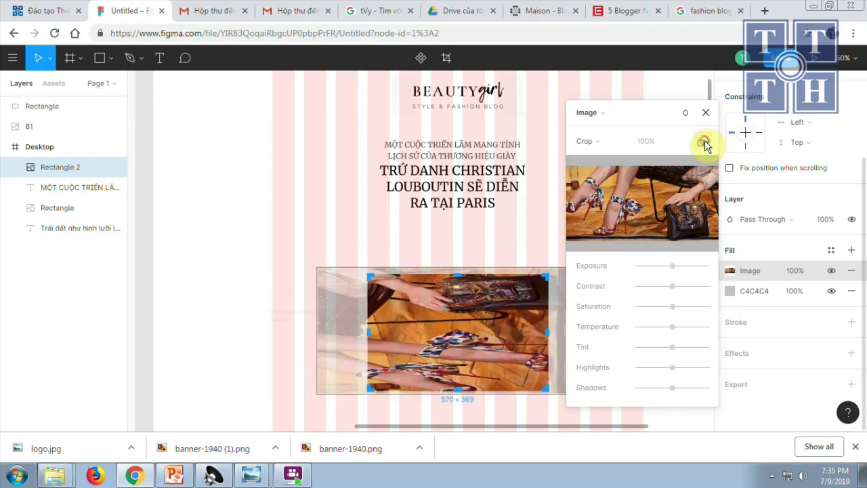
{"action": "left_click", "coordinate": [704, 143]}
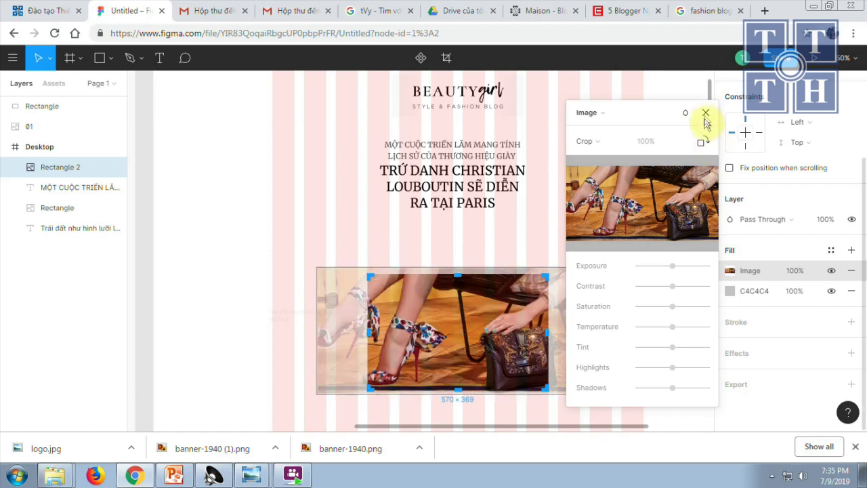
{"action": "left_click", "coordinate": [704, 113]}
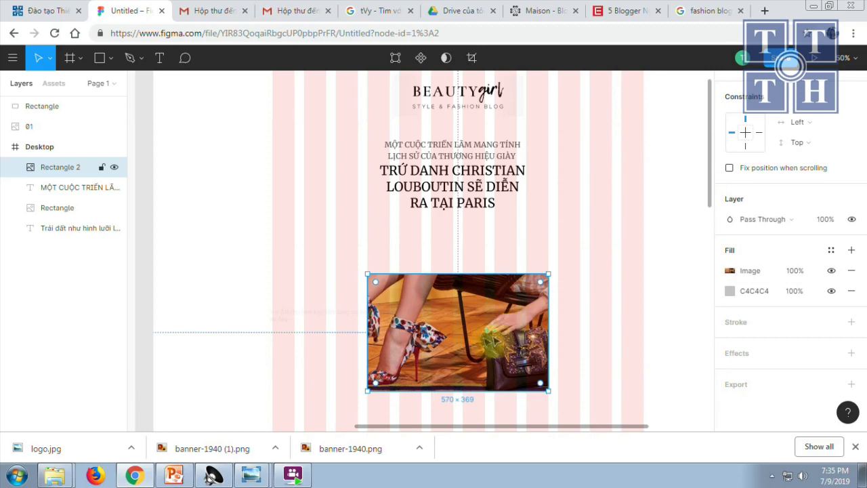
Move the cropped shoe photo up to sit just under the headline and deselect it
{"action": "left_click_drag", "start_coordinate": [466, 337], "coordinate": [473, 289]}
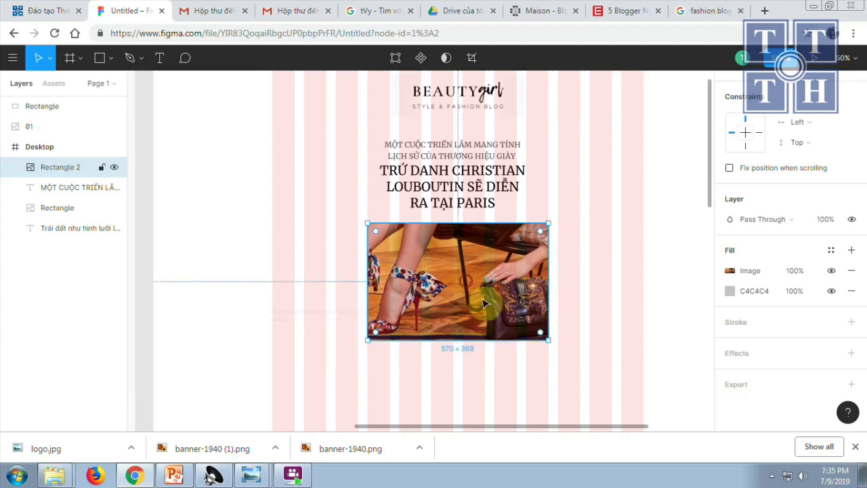
{"action": "left_click", "coordinate": [574, 313]}
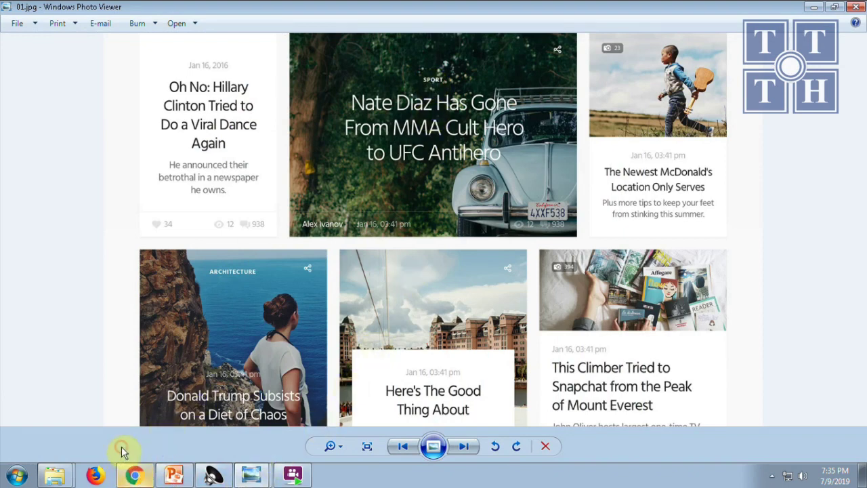
Bring the Maison blog tab forward and scroll around the Louboutin post and later articles
{"action": "left_click", "coordinate": [134, 474]}
{"action": "left_click", "coordinate": [547, 11]}
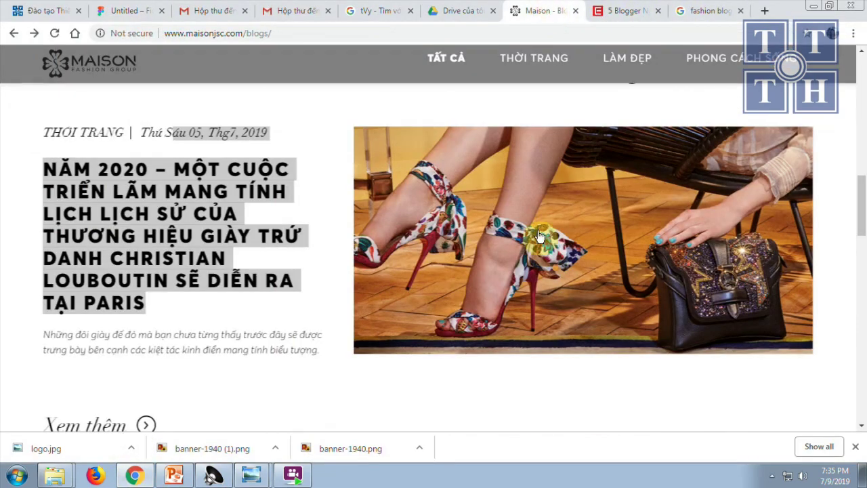
{"action": "scroll", "coordinate": [540, 236], "scroll_direction": "up", "scroll_amount": 1}
{"action": "scroll", "coordinate": [540, 236], "scroll_direction": "up", "scroll_amount": 3}
{"action": "scroll", "coordinate": [540, 236], "scroll_direction": "up", "scroll_amount": 3}
{"action": "scroll", "coordinate": [540, 236], "scroll_direction": "up", "scroll_amount": 2}
{"action": "scroll", "coordinate": [540, 236], "scroll_direction": "down", "scroll_amount": 2}
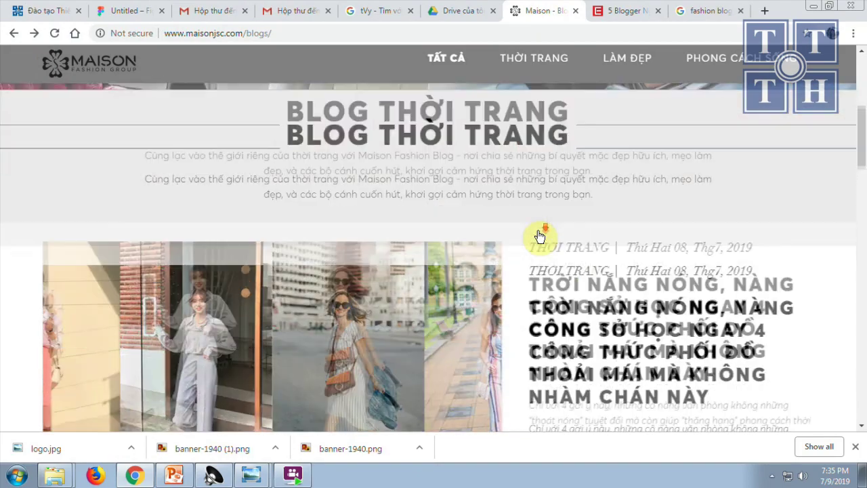
{"action": "scroll", "coordinate": [540, 236], "scroll_direction": "down", "scroll_amount": 1}
{"action": "scroll", "coordinate": [540, 236], "scroll_direction": "down", "scroll_amount": 2}
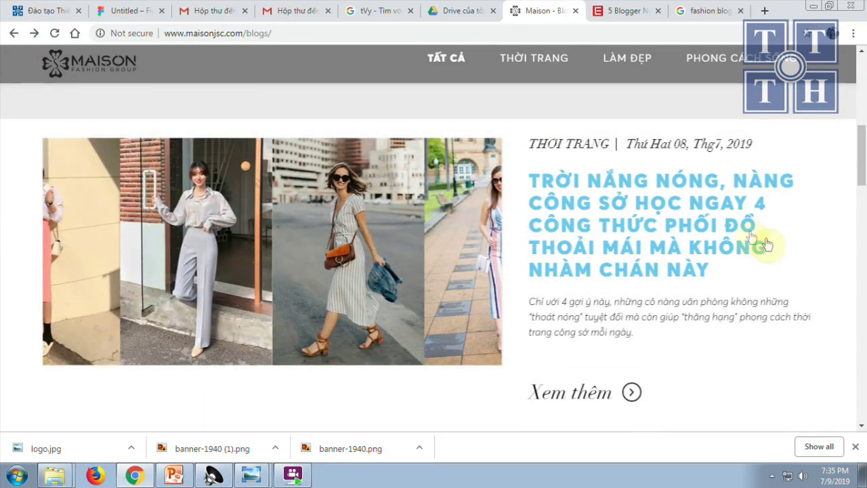
{"action": "scroll", "coordinate": [701, 322], "scroll_direction": "down", "scroll_amount": 2}
{"action": "scroll", "coordinate": [701, 323], "scroll_direction": "down", "scroll_amount": 2}
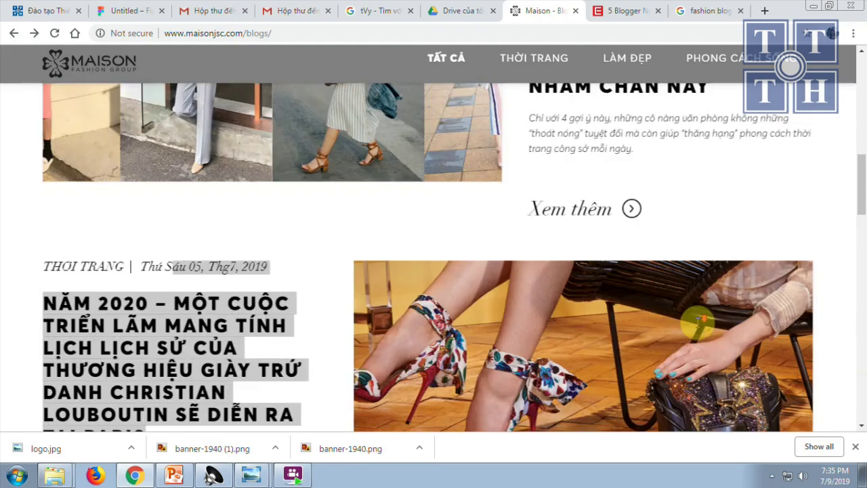
{"action": "scroll", "coordinate": [700, 325], "scroll_direction": "down", "scroll_amount": 2}
{"action": "scroll", "coordinate": [698, 329], "scroll_direction": "down", "scroll_amount": 2}
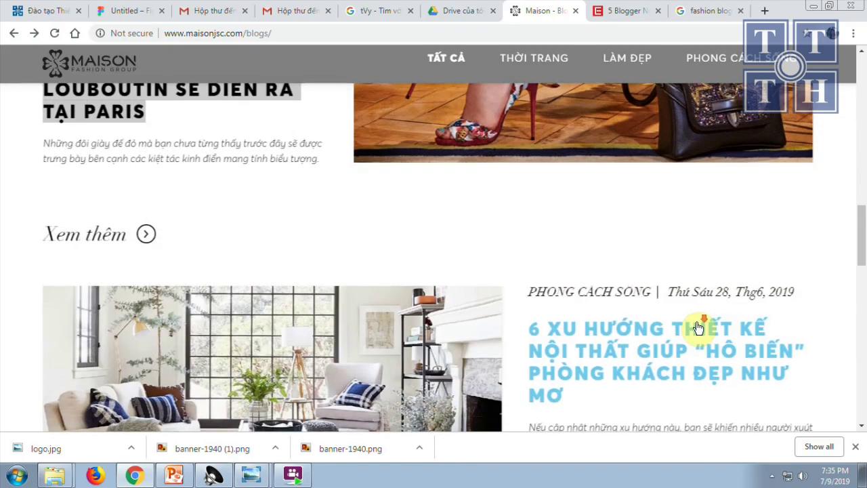
Copy the interior-design article title from the Maison blog page
{"action": "scroll", "coordinate": [699, 329], "scroll_direction": "down", "scroll_amount": 1}
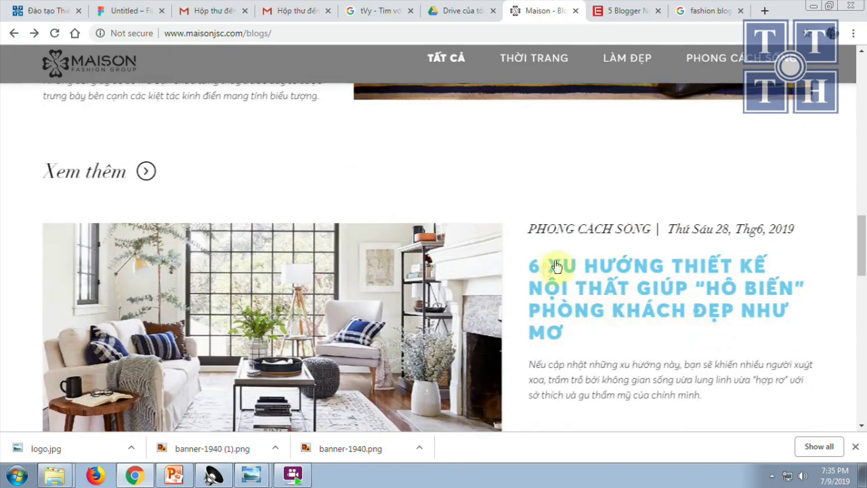
{"action": "left_click_drag", "start_coordinate": [521, 261], "coordinate": [565, 332]}
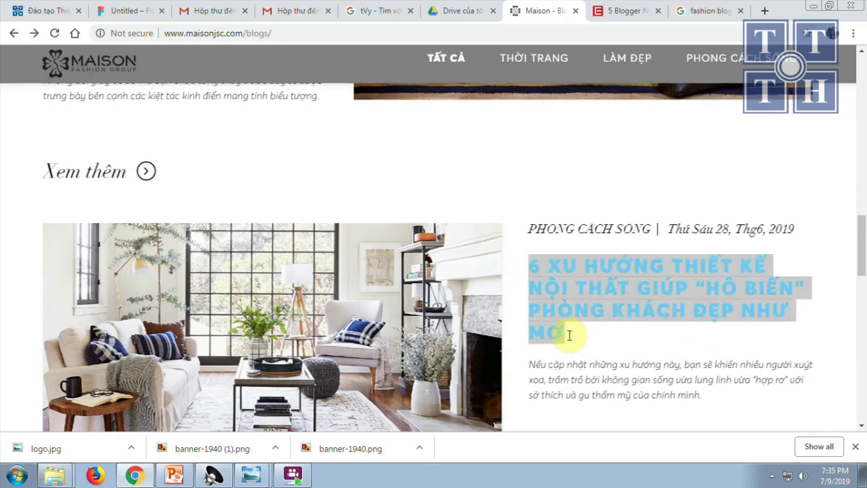
{"action": "right_click", "coordinate": [574, 310]}
{"action": "left_click", "coordinate": [540, 248]}
Save the living-room photo as banner-1940.jpg and return to the Figma tab
{"action": "right_click", "coordinate": [302, 344]}
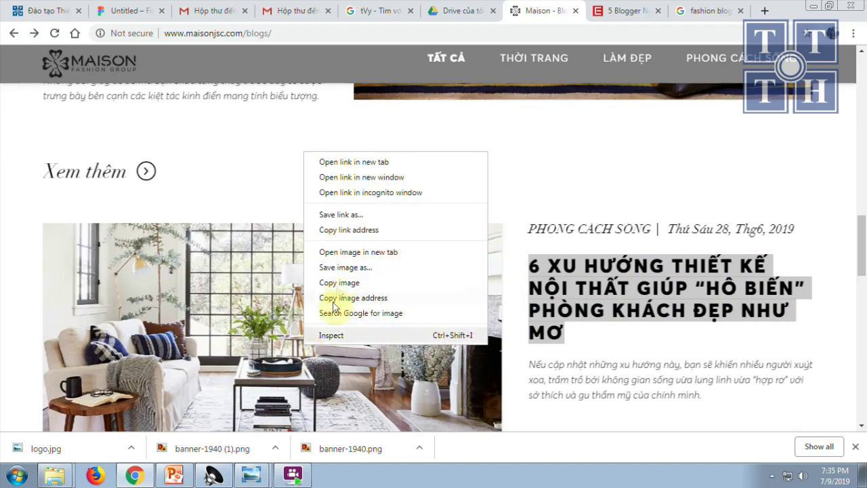
{"action": "left_click", "coordinate": [339, 267]}
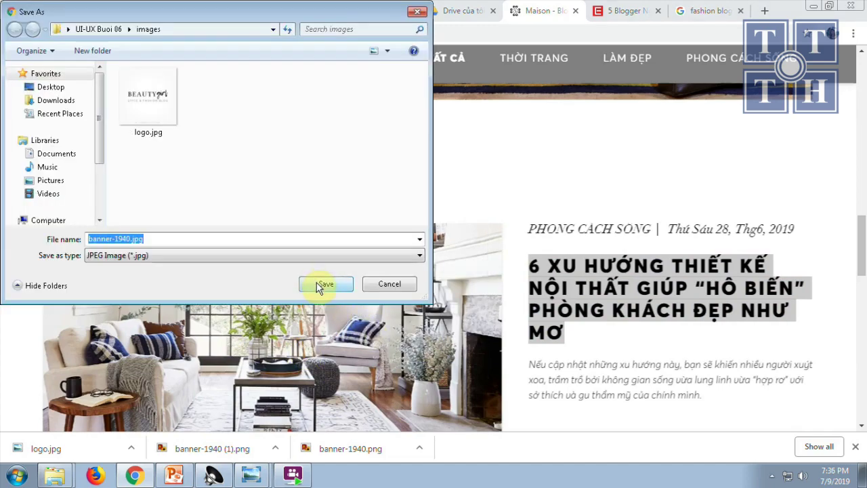
{"action": "left_click", "coordinate": [317, 282]}
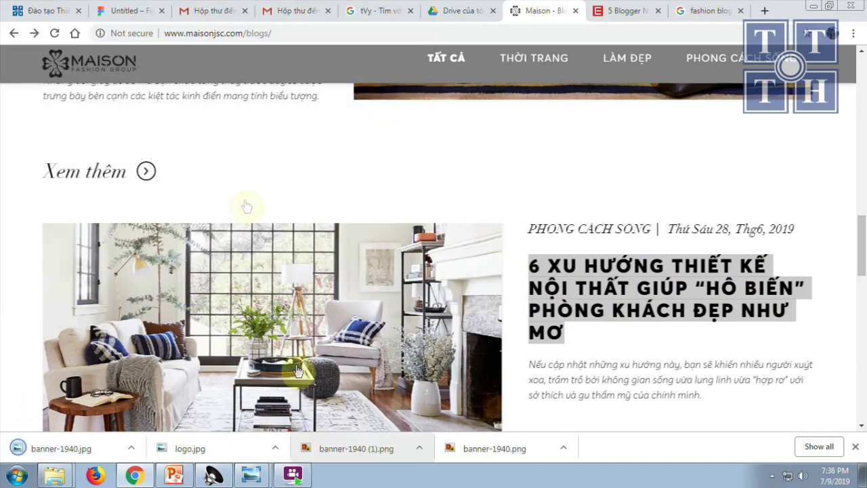
{"action": "left_click", "coordinate": [115, 9]}
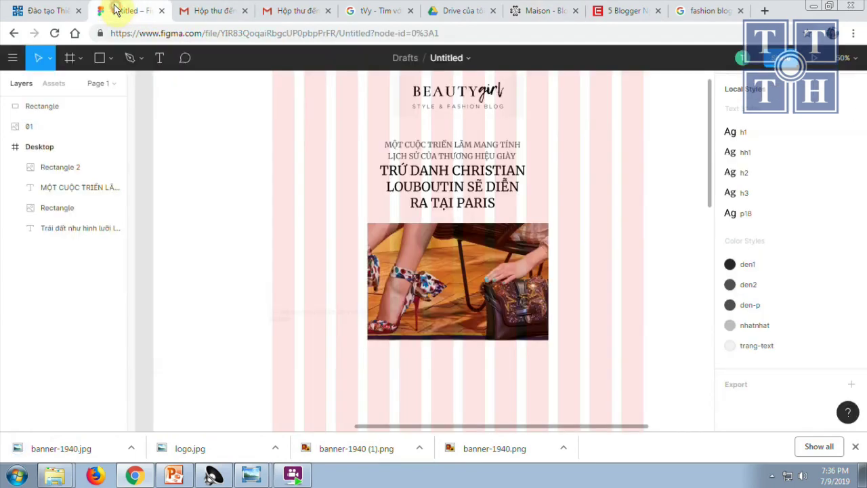
{"action": "left_click", "coordinate": [251, 474]}
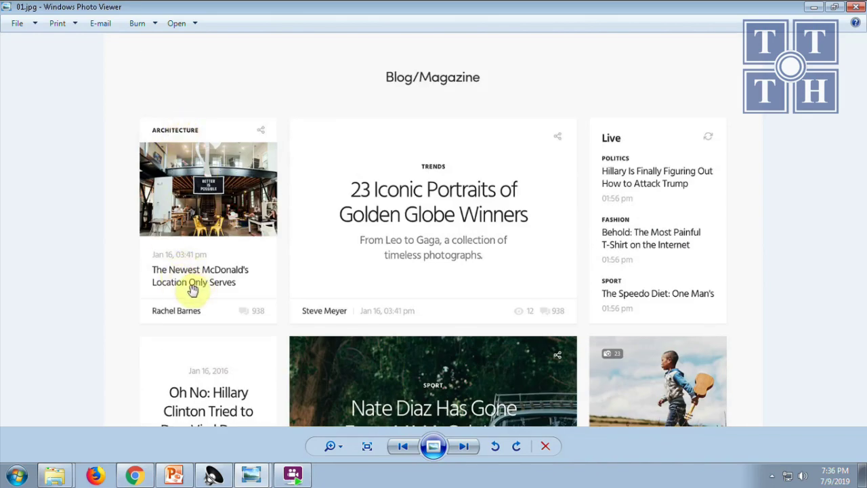
{"action": "left_click", "coordinate": [135, 476]}
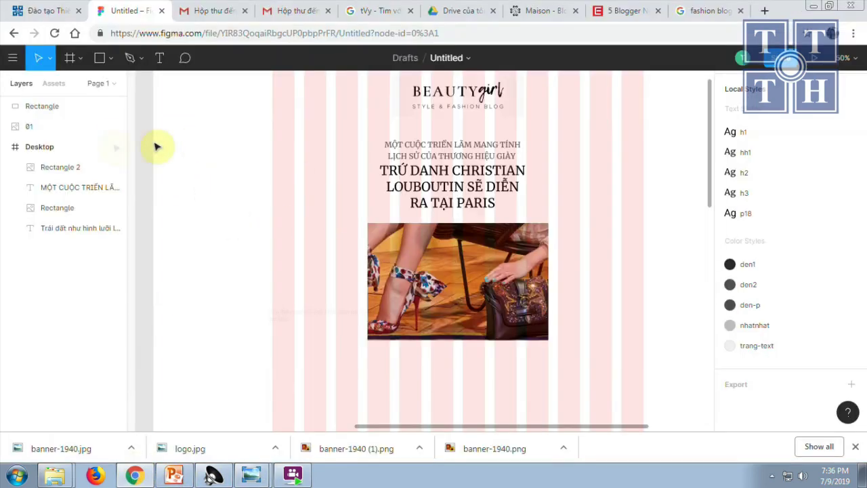
Draw a 270×218 rectangle to the left of the Louboutin headline
{"action": "left_click", "coordinate": [103, 57]}
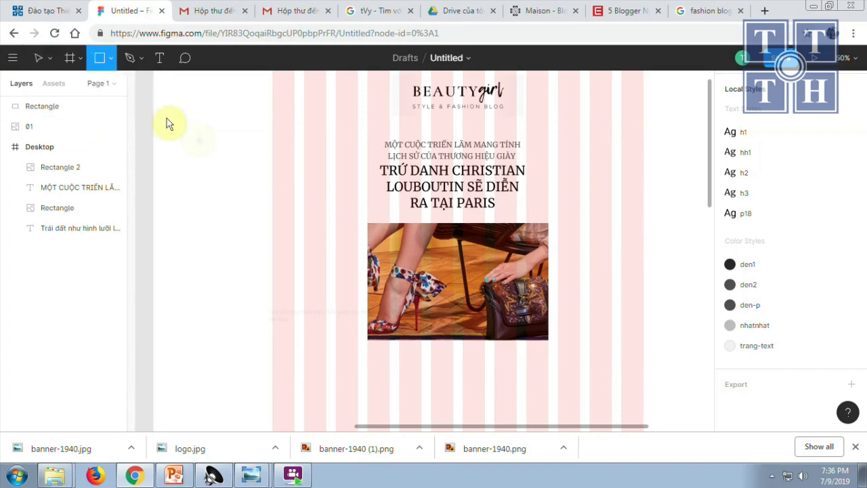
{"action": "left_click_drag", "start_coordinate": [349, 137], "coordinate": [371, 144]}
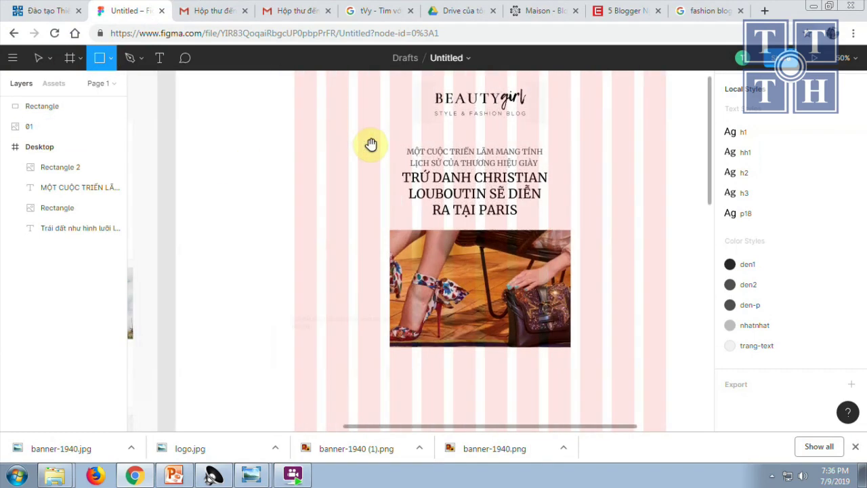
{"action": "mouse_move", "coordinate": [292, 141]}
{"action": "left_mouse_down"}
{"action": "mouse_move", "coordinate": [381, 220]}
{"action": "mouse_move", "coordinate": [381, 210]}
{"action": "left_mouse_up"}
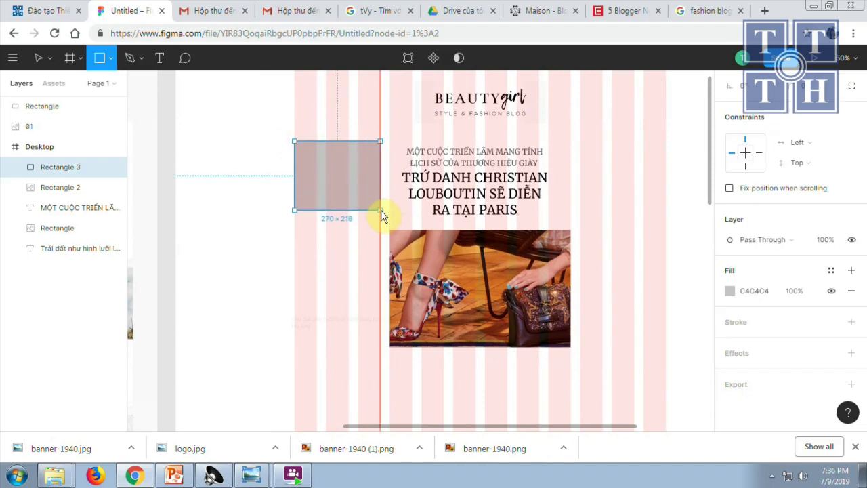
Fill the rectangle with the banner-1940.jpg photo using Place Image
{"action": "left_click", "coordinate": [112, 58]}
{"action": "left_click", "coordinate": [98, 177]}
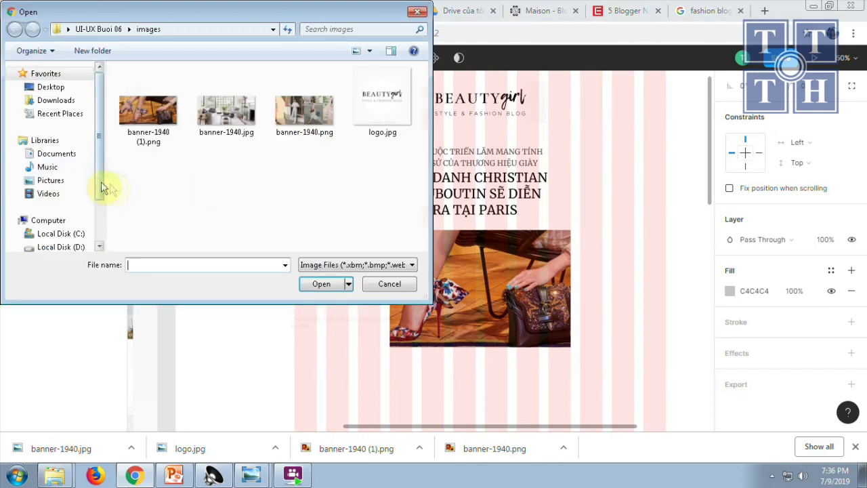
{"action": "left_click", "coordinate": [244, 125]}
{"action": "left_click", "coordinate": [330, 291]}
{"action": "left_click", "coordinate": [308, 191]}
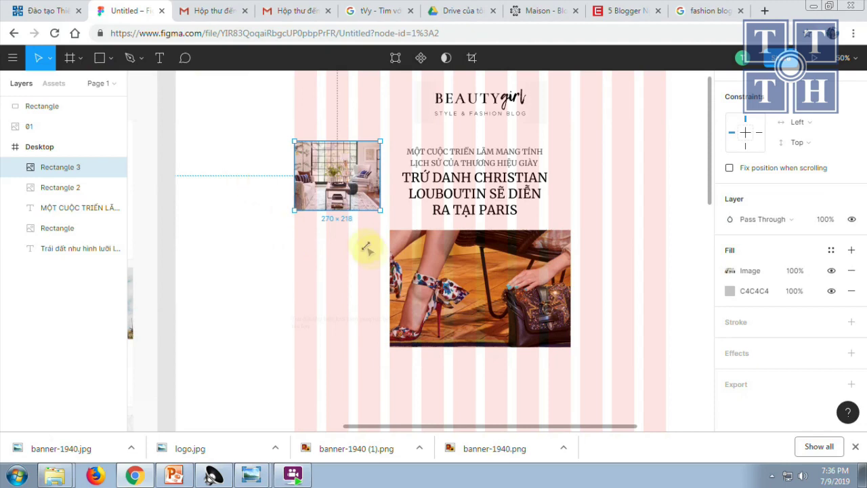
{"action": "left_click", "coordinate": [630, 226]}
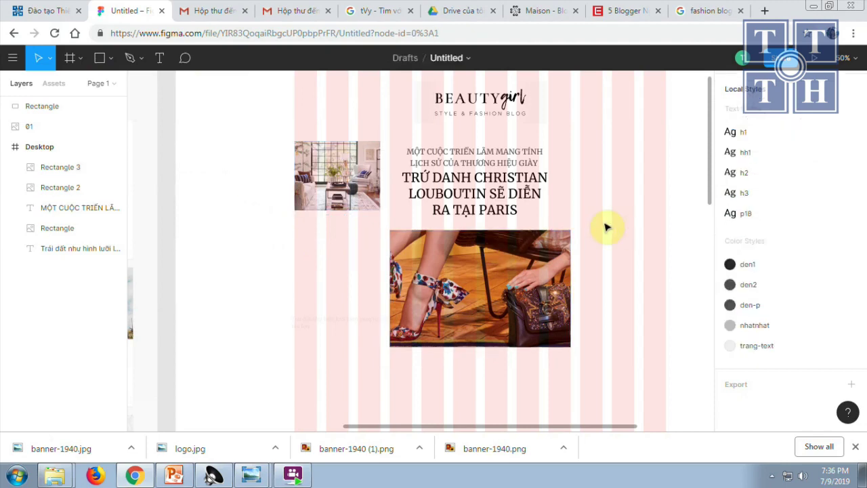
{"action": "mouse_move", "coordinate": [42, 107]}
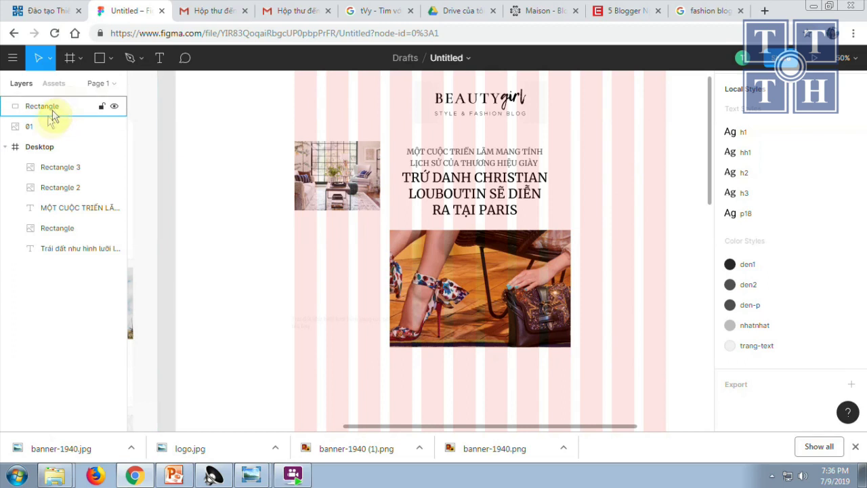
Toggle the Desktop frame's white background and column grid off and on, then present it
{"action": "left_click", "coordinate": [47, 146]}
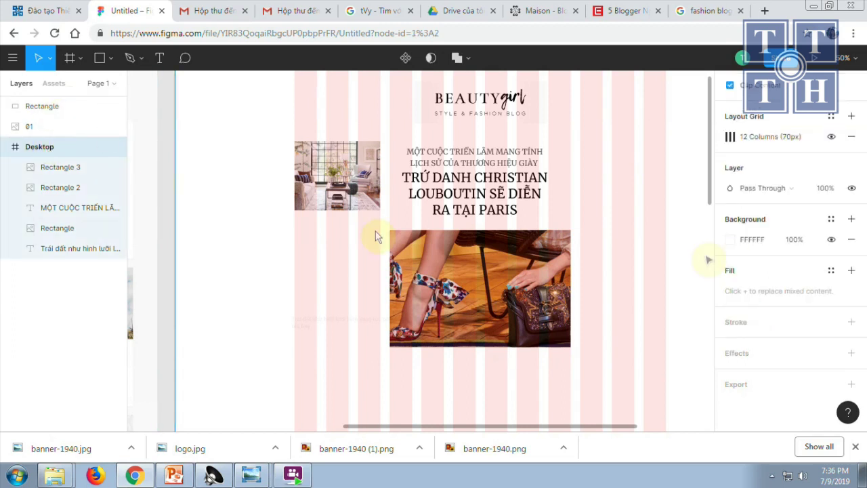
{"action": "left_click", "coordinate": [831, 240]}
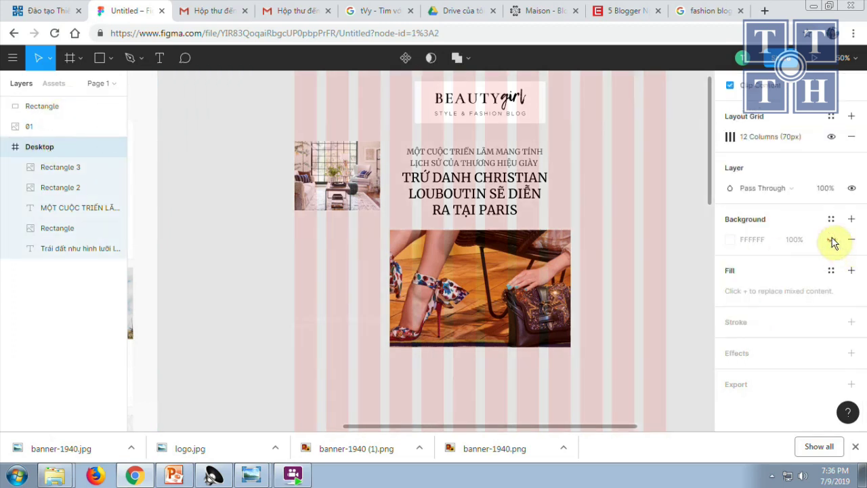
{"action": "left_click", "coordinate": [831, 240]}
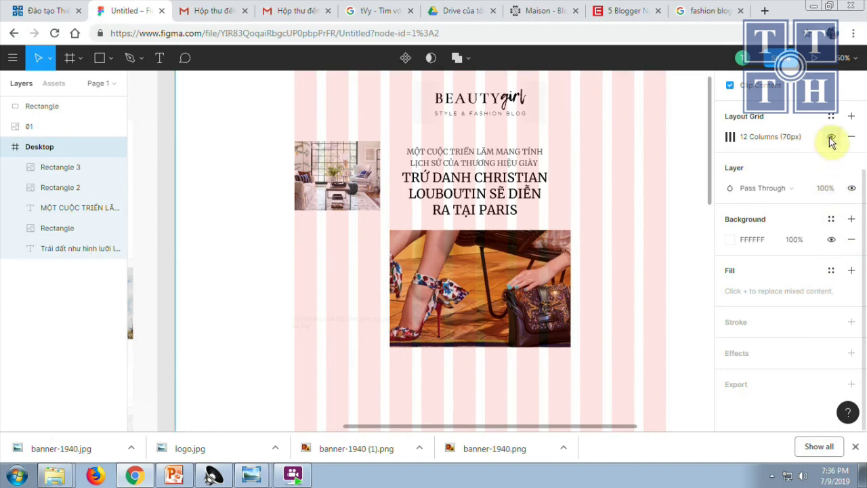
{"action": "left_click", "coordinate": [831, 137]}
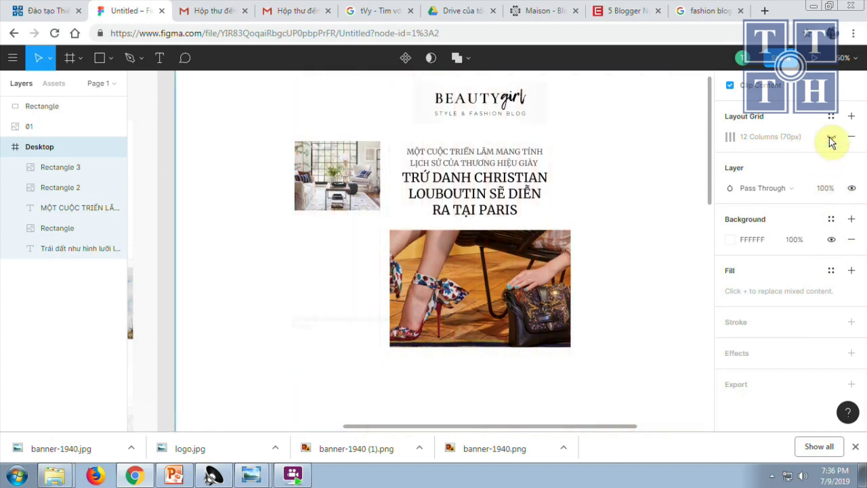
{"action": "left_click", "coordinate": [831, 137]}
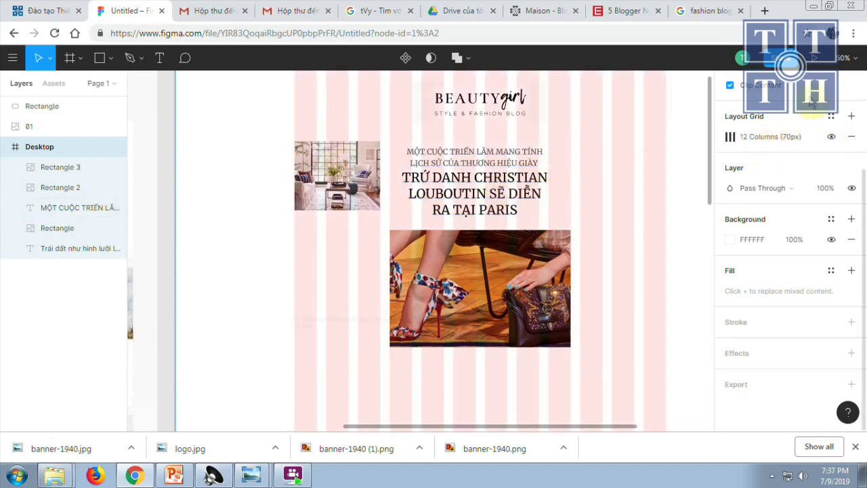
{"action": "left_click", "coordinate": [815, 60]}
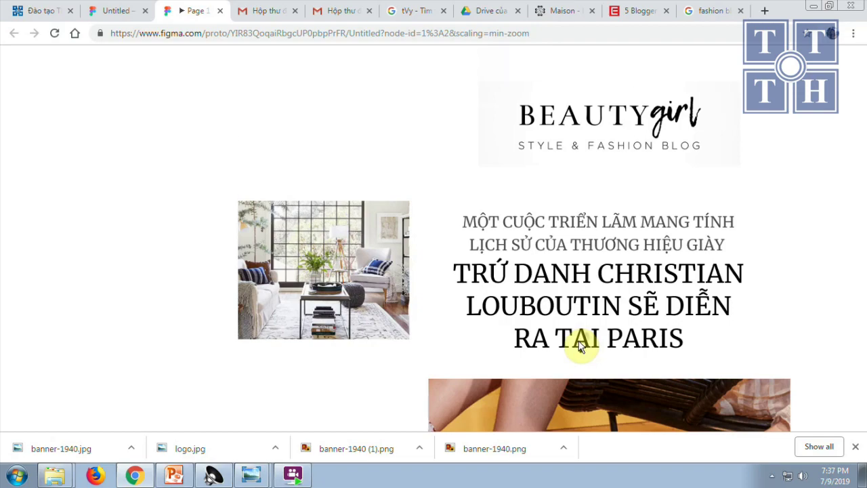
Scroll through the prototype preview, then close it to return to the editor
{"action": "scroll", "coordinate": [579, 345], "scroll_direction": "down", "scroll_amount": 4}
{"action": "scroll", "coordinate": [578, 341], "scroll_direction": "up", "scroll_amount": 1}
{"action": "scroll", "coordinate": [579, 341], "scroll_direction": "up", "scroll_amount": 1}
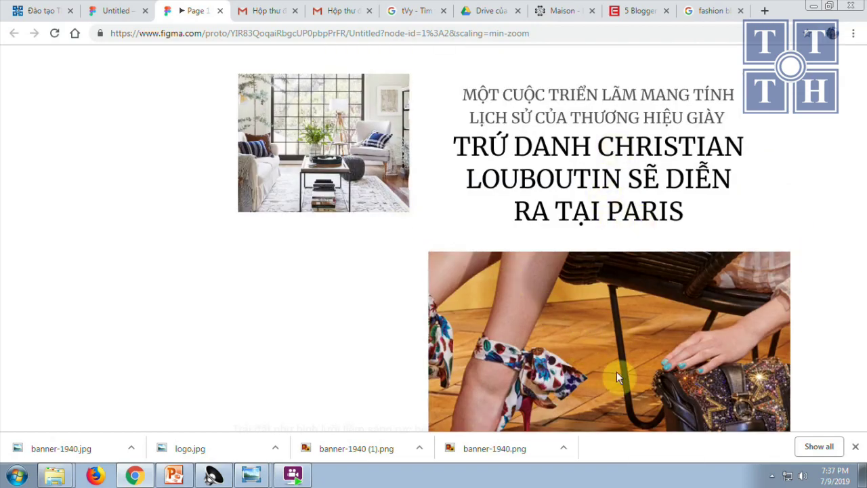
{"action": "mouse_move", "coordinate": [554, 25]}
{"action": "left_click", "coordinate": [219, 11]}
{"action": "left_click", "coordinate": [345, 180]}
{"action": "scroll", "coordinate": [339, 175], "scroll_direction": "down", "scroll_amount": 1}
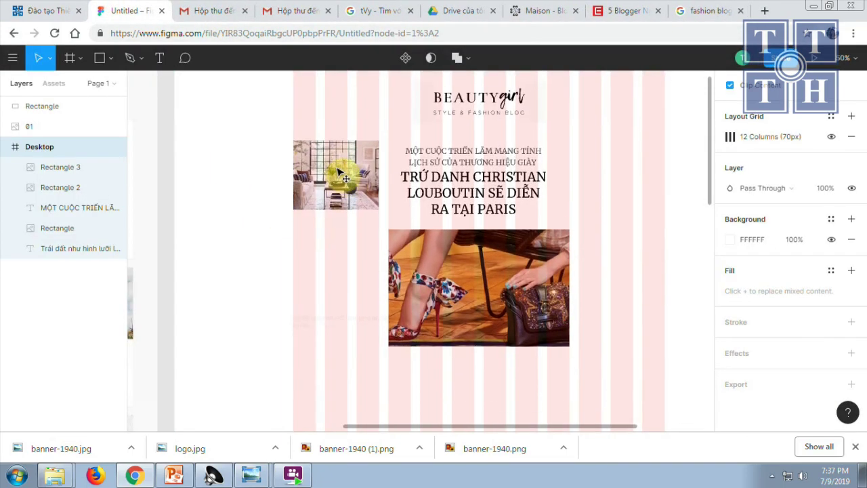
Nudge the room photo lower and paste the interior-design title into a text box beneath it
{"action": "left_click", "coordinate": [335, 170]}
{"action": "left_click_drag", "start_coordinate": [337, 171], "coordinate": [339, 180]}
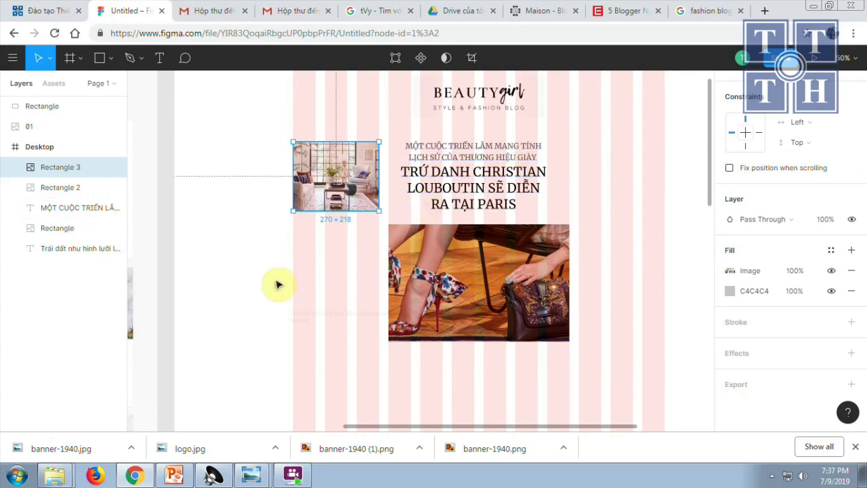
{"action": "left_click", "coordinate": [271, 255]}
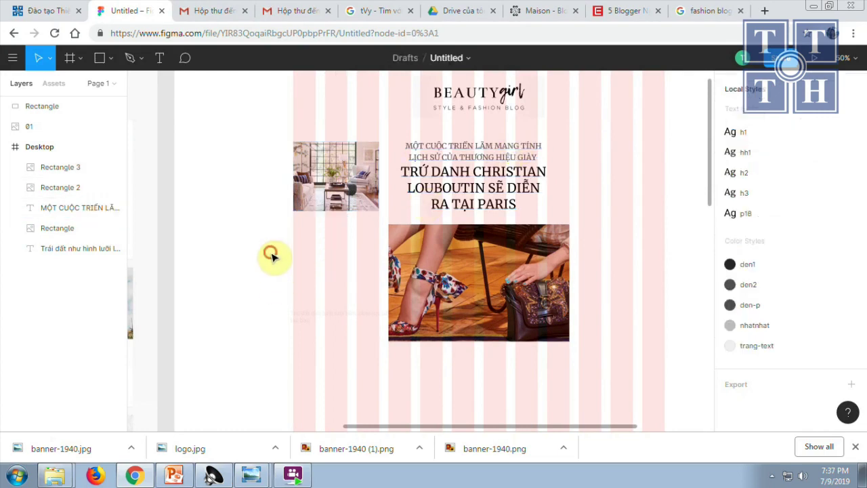
{"action": "left_click", "coordinate": [159, 57]}
{"action": "left_click_drag", "start_coordinate": [292, 224], "coordinate": [377, 261]}
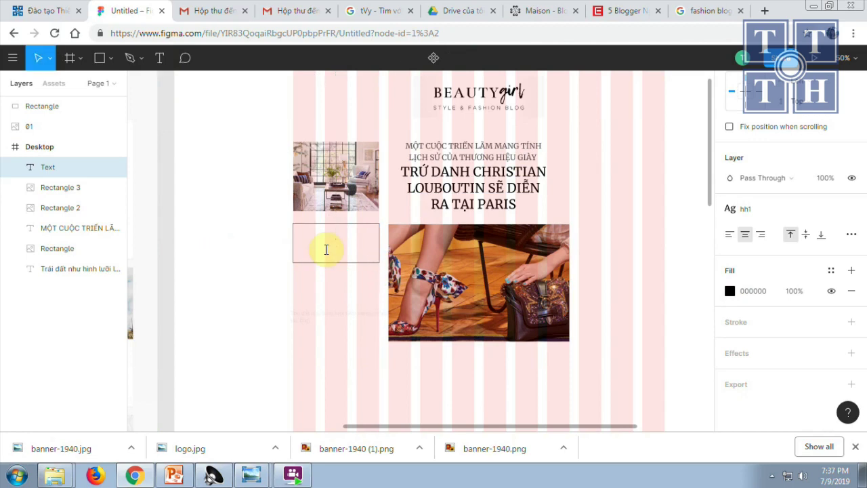
{"action": "key", "text": "ctrl+v"}
{"action": "left_click", "coordinate": [202, 192]}
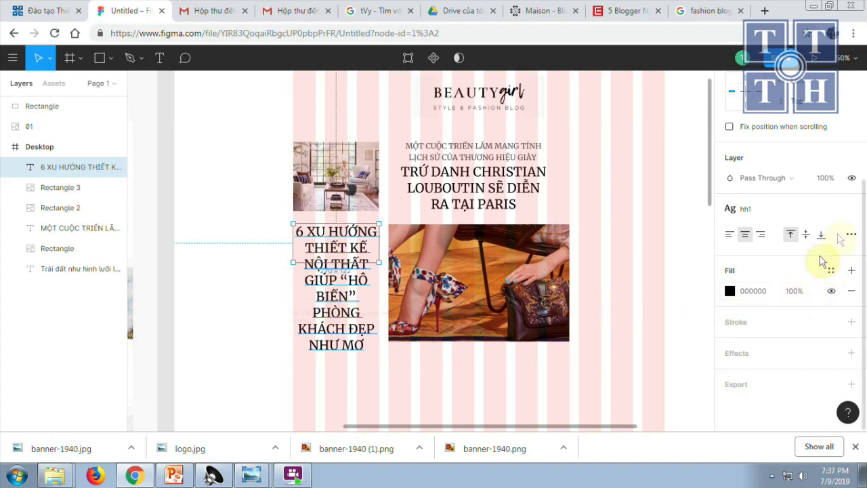
Apply the h3 text style to the title, move it up, and view the reference image
{"action": "left_click", "coordinate": [850, 211]}
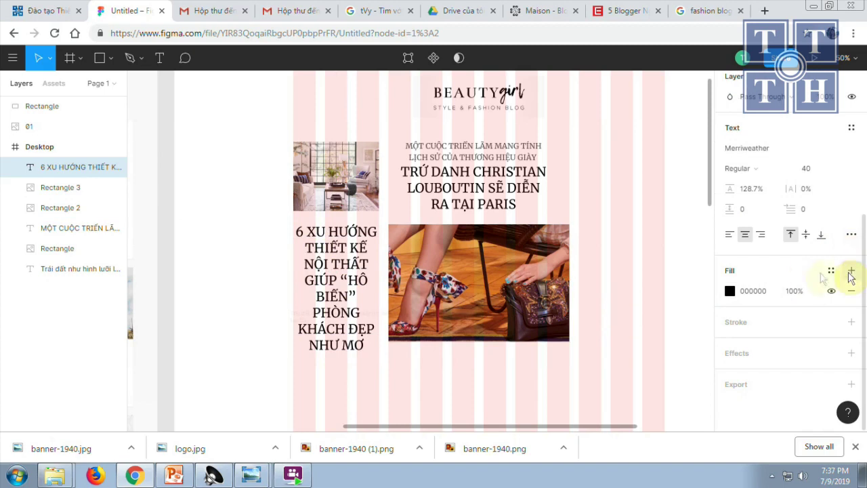
{"action": "left_click", "coordinate": [852, 129]}
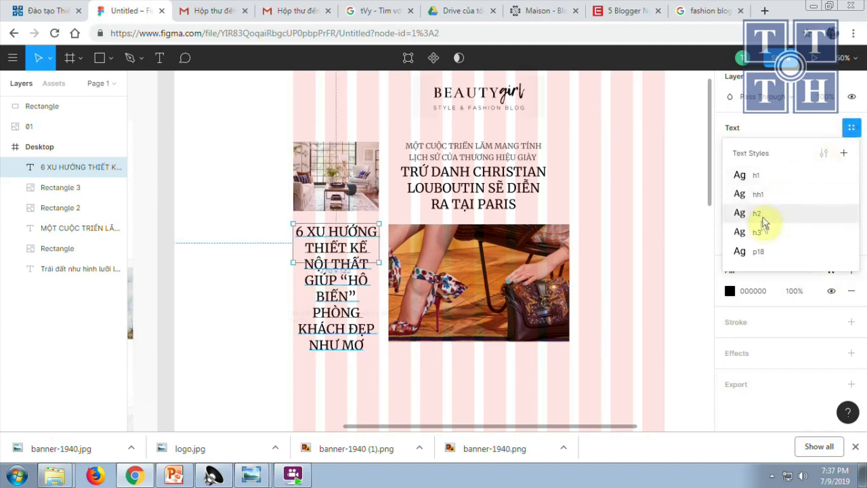
{"action": "left_click", "coordinate": [761, 232]}
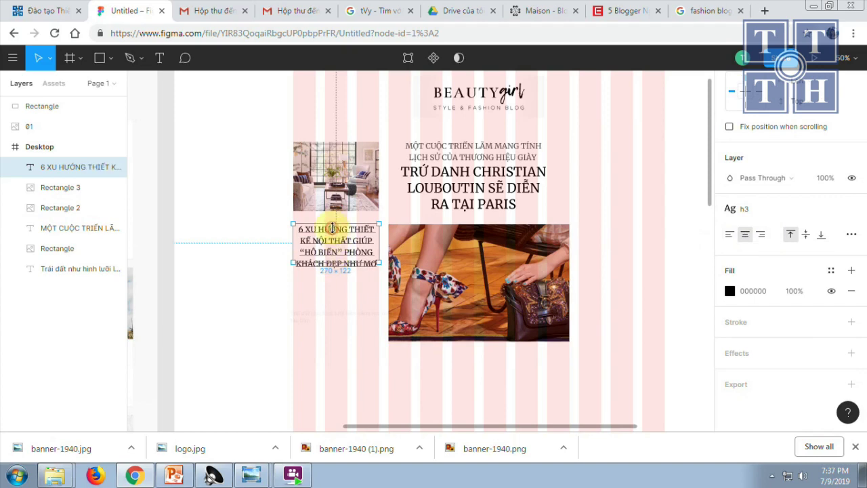
{"action": "left_click_drag", "start_coordinate": [334, 242], "coordinate": [334, 234]}
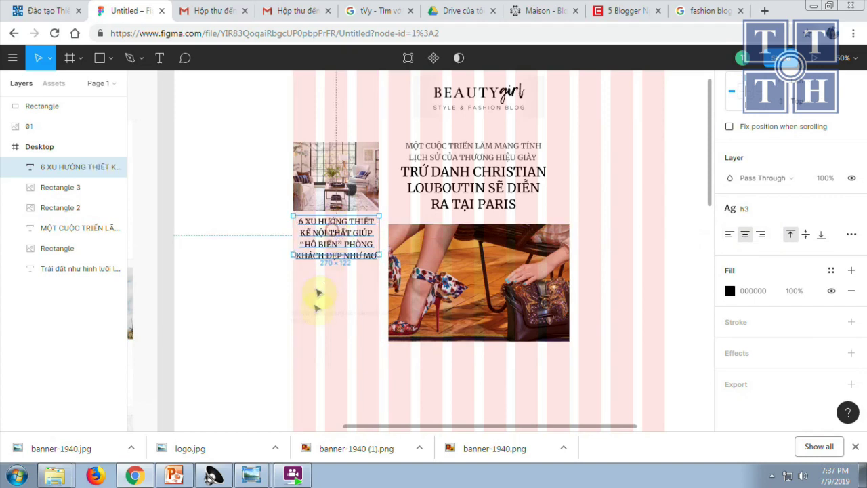
{"action": "left_click", "coordinate": [251, 474]}
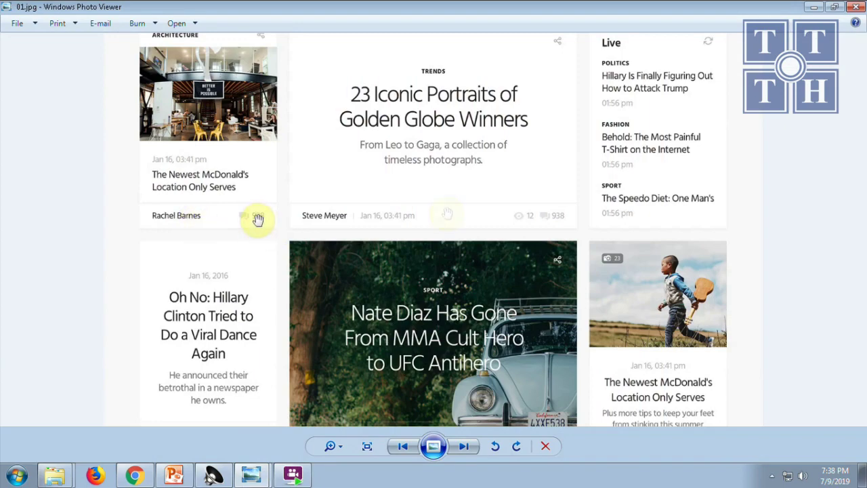
Minimize Photo Viewer to get back to the Figma mockup and pick the Text tool
{"action": "left_click", "coordinate": [816, 10]}
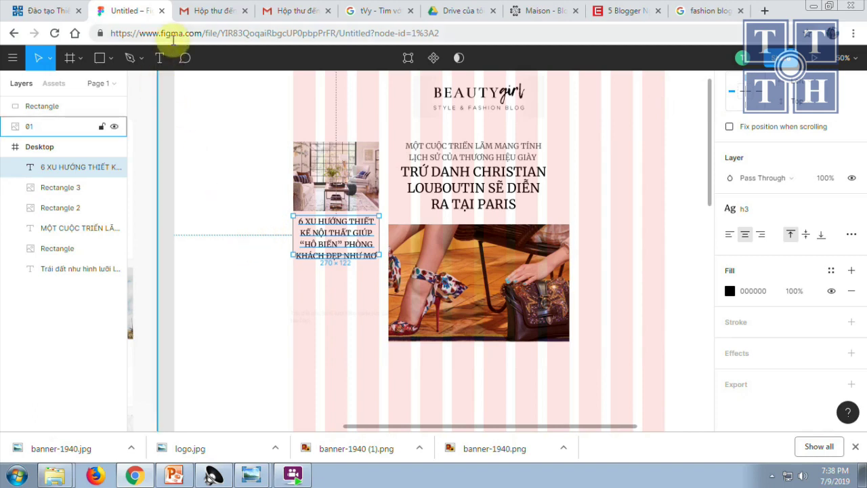
{"action": "left_click", "coordinate": [158, 58]}
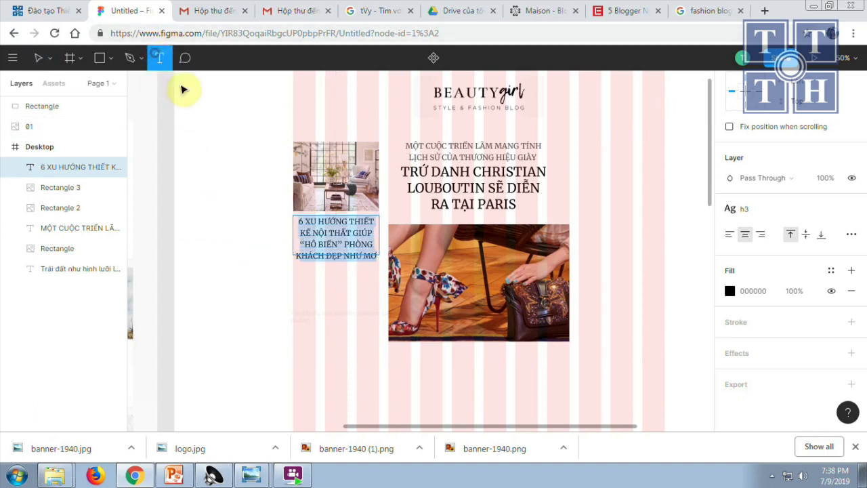
Place a KIẾN TRÚC label above the side photo and apply the p18 text style
{"action": "left_click", "coordinate": [292, 119]}
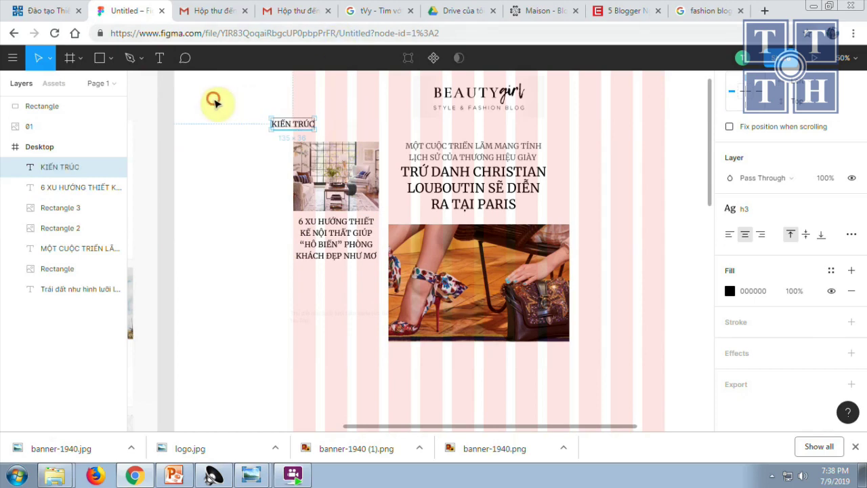
{"action": "left_click_drag", "start_coordinate": [283, 122], "coordinate": [316, 129]}
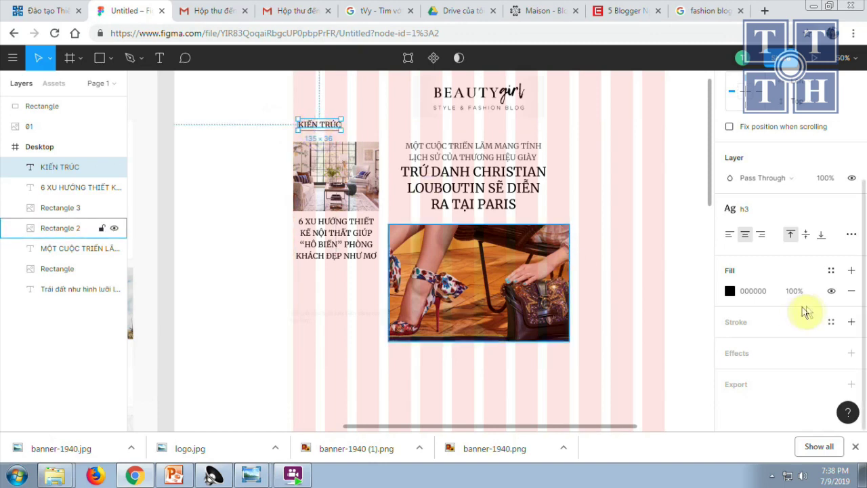
{"action": "left_click", "coordinate": [852, 213]}
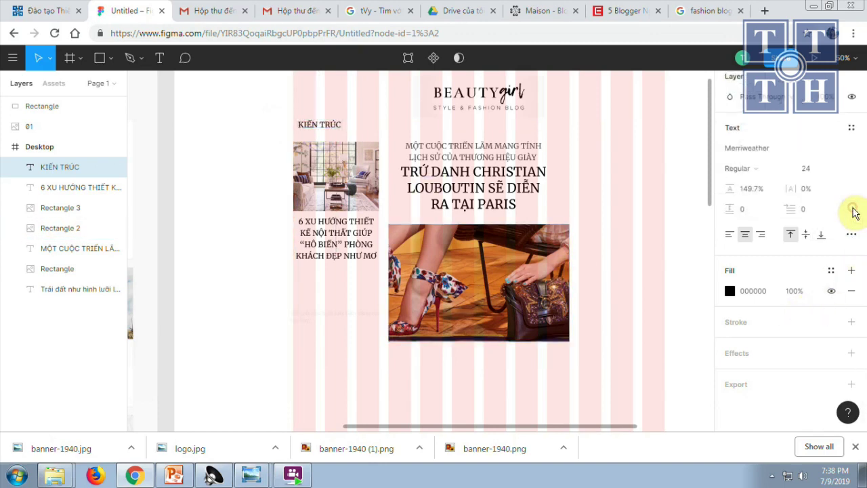
{"action": "left_click", "coordinate": [852, 130]}
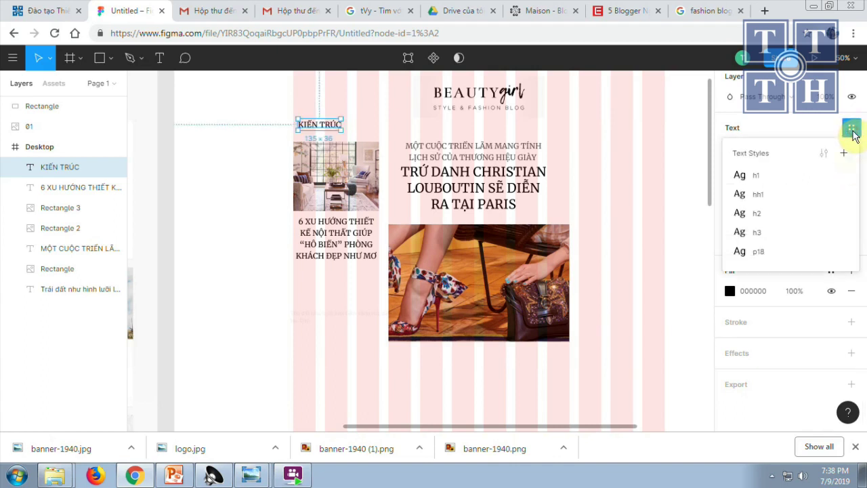
{"action": "left_click", "coordinate": [766, 252]}
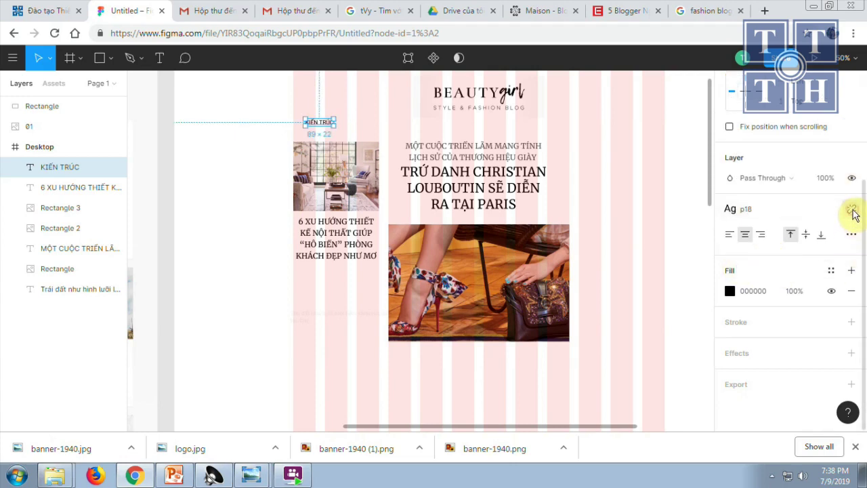
Detach the style and set the label to bold Merriweather, then begin a new text style
{"action": "left_click", "coordinate": [851, 210]}
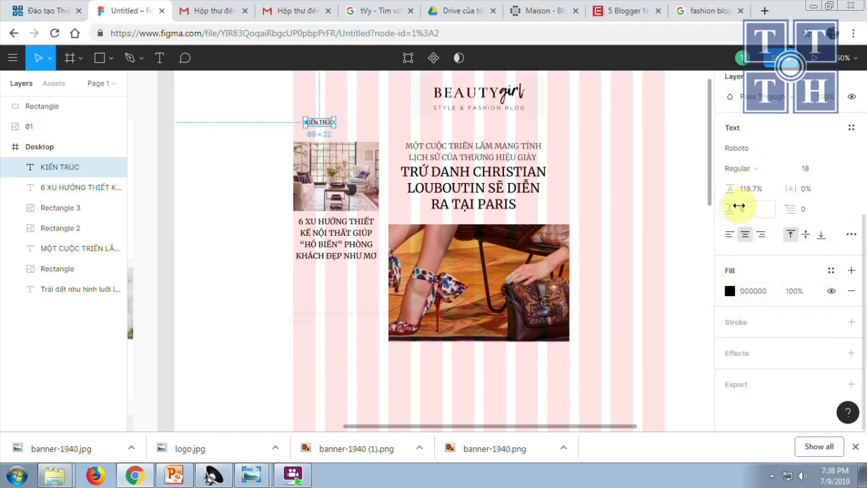
{"action": "left_click", "coordinate": [785, 170]}
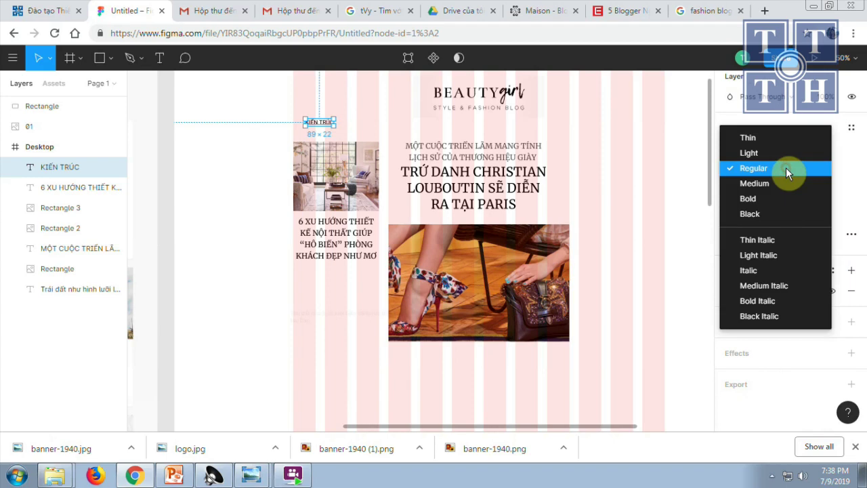
{"action": "left_click", "coordinate": [755, 198]}
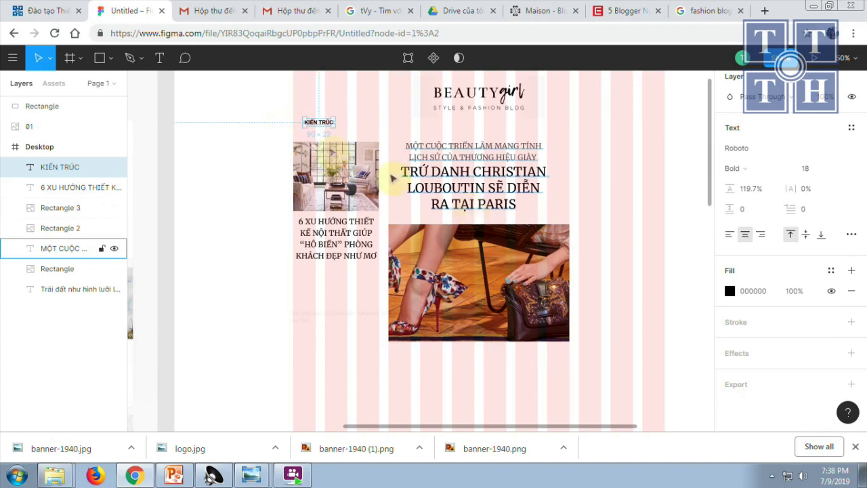
{"action": "left_click_drag", "start_coordinate": [317, 126], "coordinate": [309, 125]}
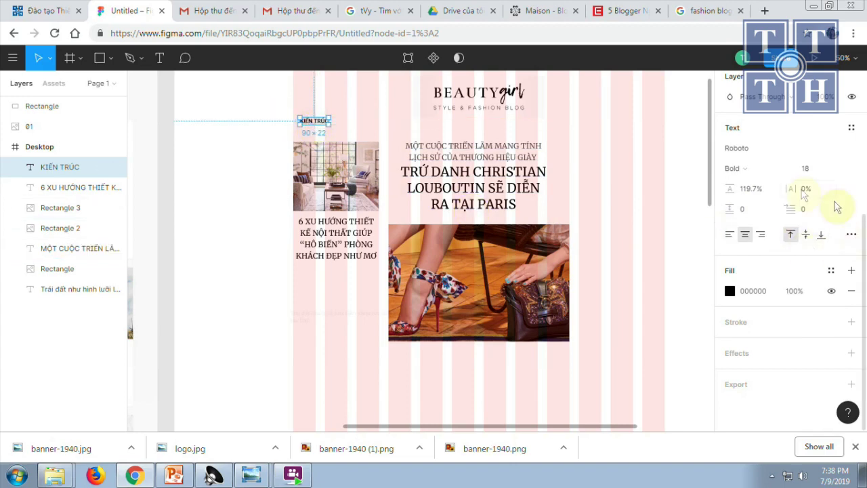
{"action": "left_click", "coordinate": [764, 151]}
{"action": "type", "text": "Merri"}
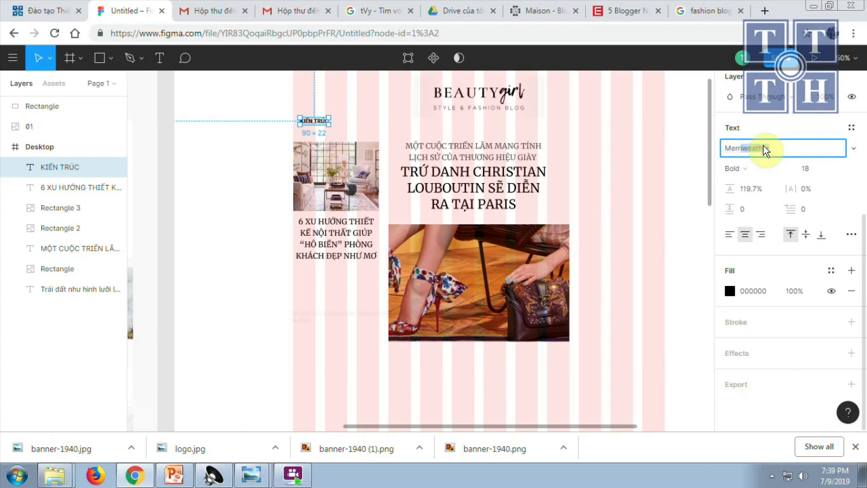
{"action": "key", "text": "Return"}
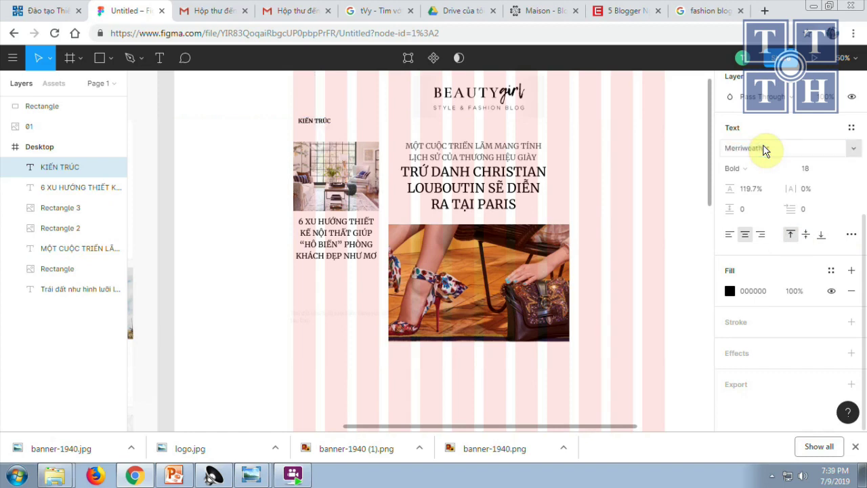
{"action": "left_click", "coordinate": [852, 128]}
{"action": "left_click", "coordinate": [844, 155]}
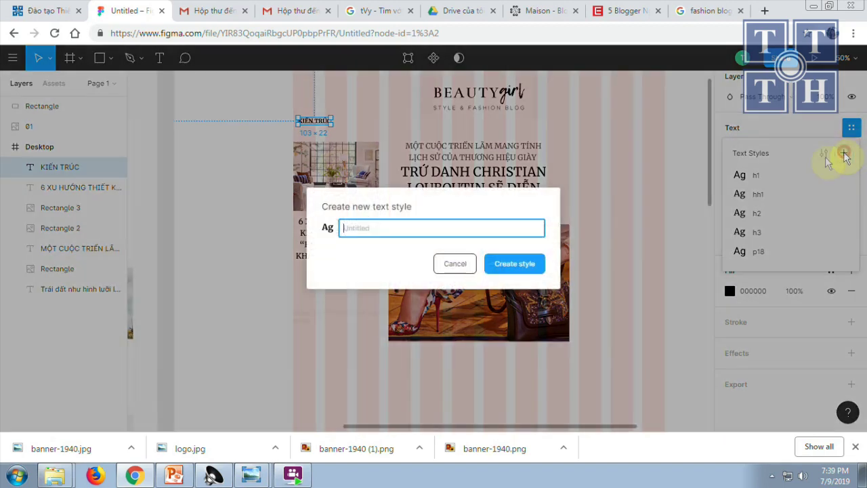
Name the new text style NHAN and reopen the 01.jpg reference image
{"action": "type", "text": "NHAN"}
{"action": "key", "text": "Return"}
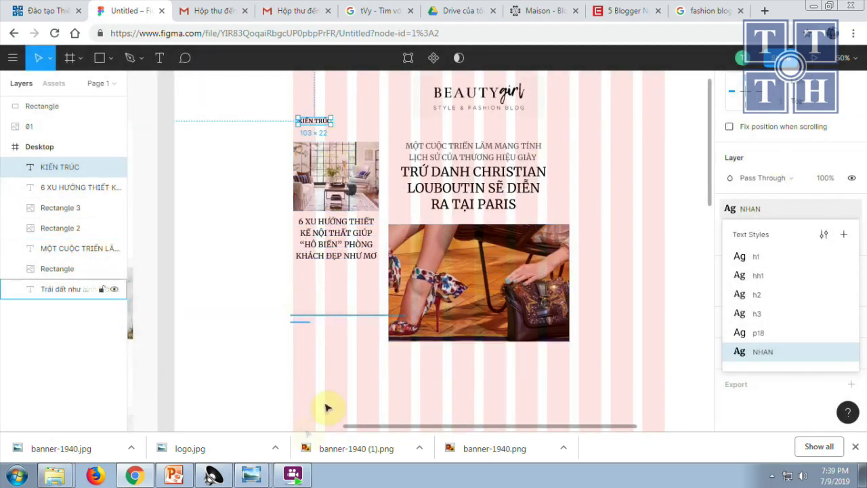
{"action": "left_click", "coordinate": [252, 474]}
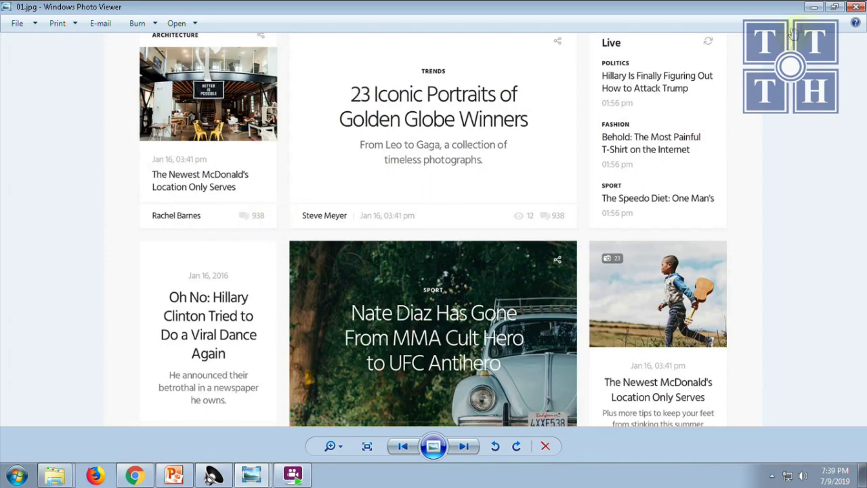
Minimize Windows Photo Viewer to return to the Figma mockup
{"action": "left_click", "coordinate": [817, 6]}
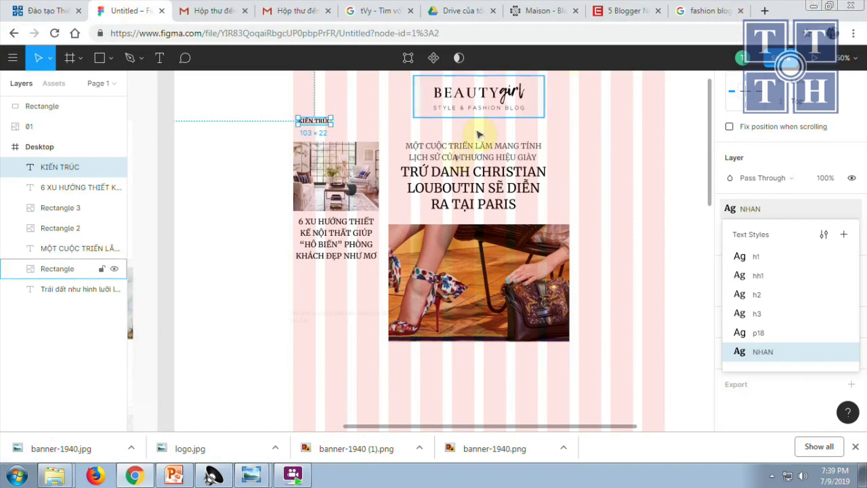
Draw a horizontal line under the side article's title
{"action": "left_click", "coordinate": [114, 60]}
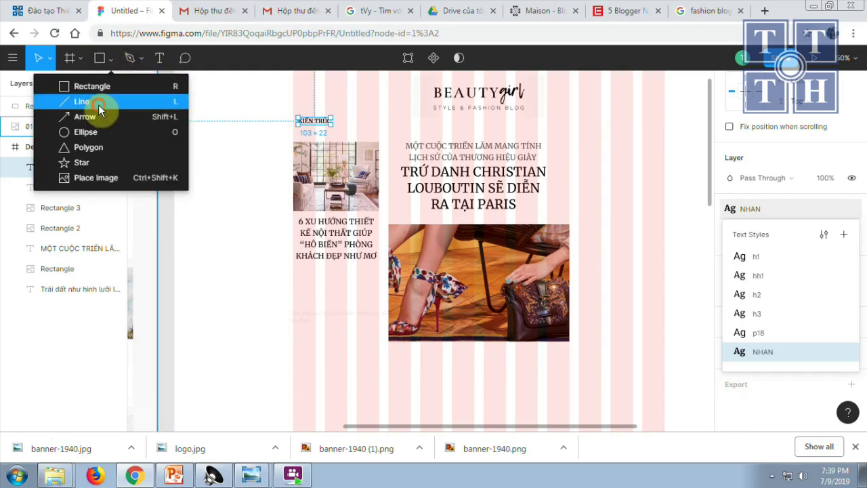
{"action": "left_click", "coordinate": [99, 103]}
{"action": "mouse_move", "coordinate": [293, 267]}
{"action": "left_mouse_down"}
{"action": "mouse_move", "coordinate": [392, 273]}
{"action": "mouse_move", "coordinate": [380, 270]}
{"action": "left_mouse_up"}
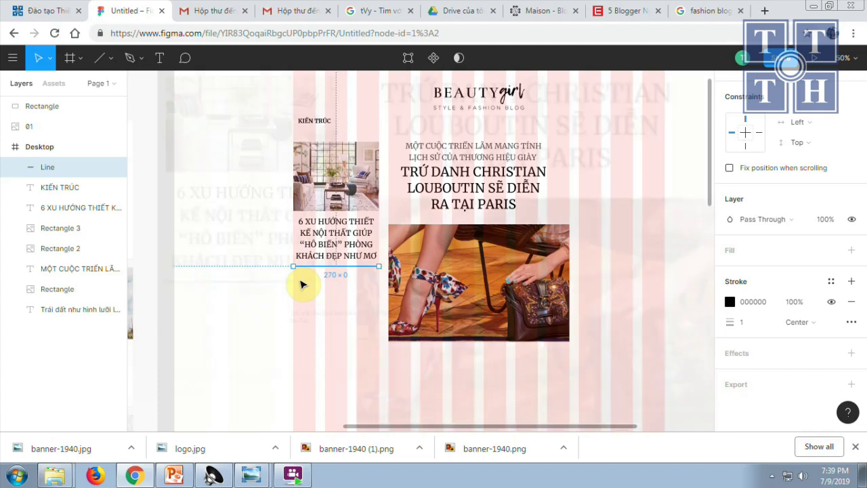
{"action": "key", "text": "ctrl+plus"}
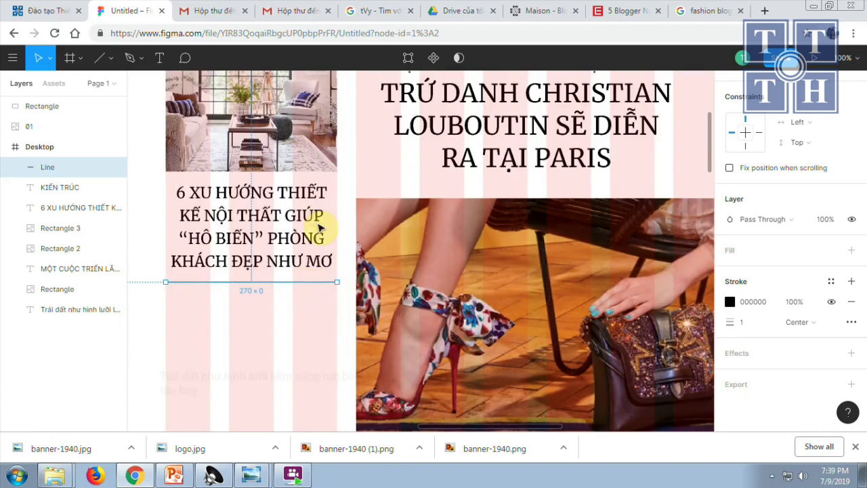
{"action": "scroll", "coordinate": [298, 257], "scroll_direction": "down", "scroll_amount": 1}
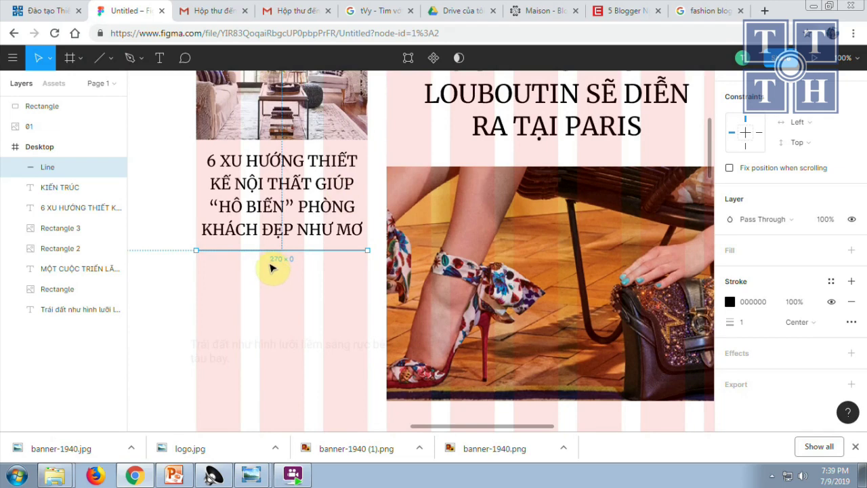
Paste a second line below the first and stroke both with the nhatnhat colour style
{"action": "key", "text": "ctrl+v"}
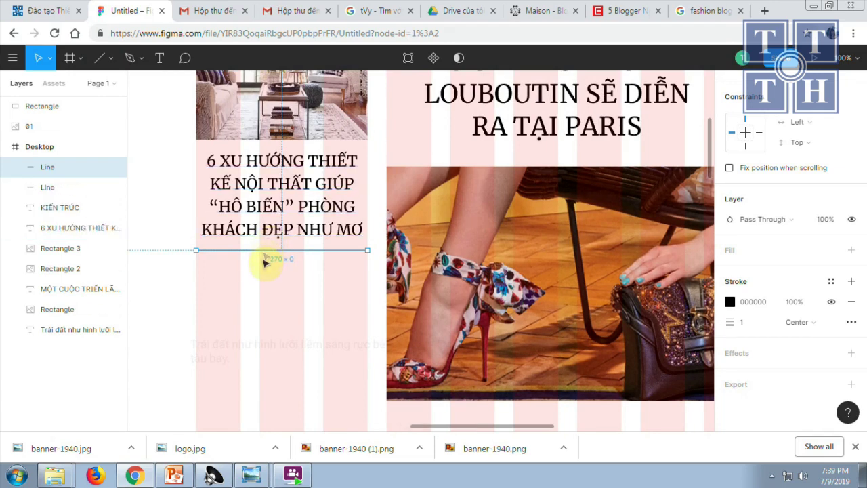
{"action": "mouse_move", "coordinate": [264, 256]}
{"action": "left_mouse_down"}
{"action": "mouse_move", "coordinate": [268, 290]}
{"action": "mouse_move", "coordinate": [265, 281]}
{"action": "left_mouse_up"}
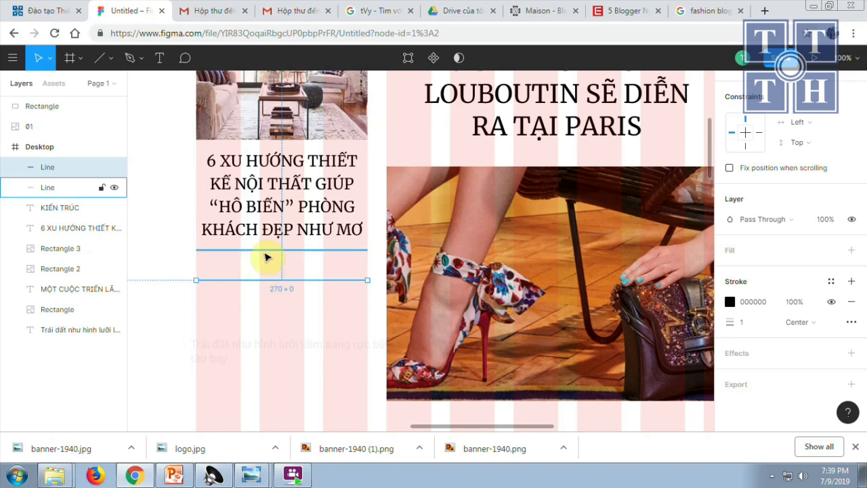
{"action": "left_click", "coordinate": [263, 250], "text": "shift"}
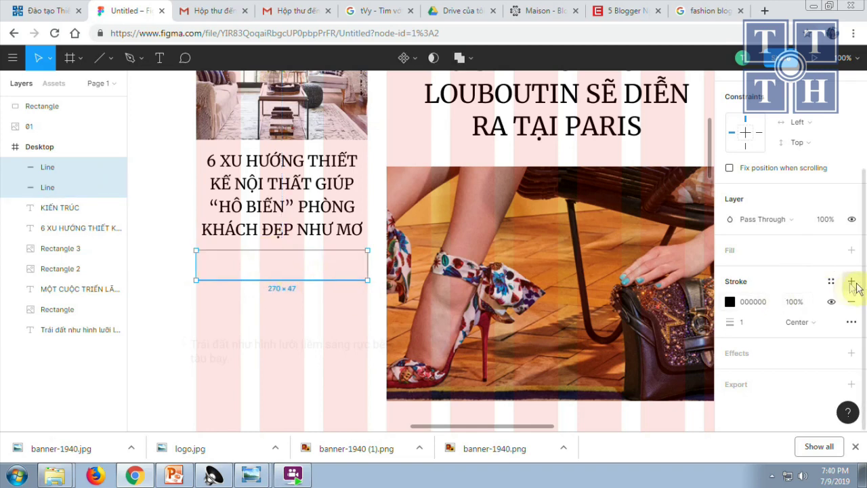
{"action": "left_click", "coordinate": [831, 281]}
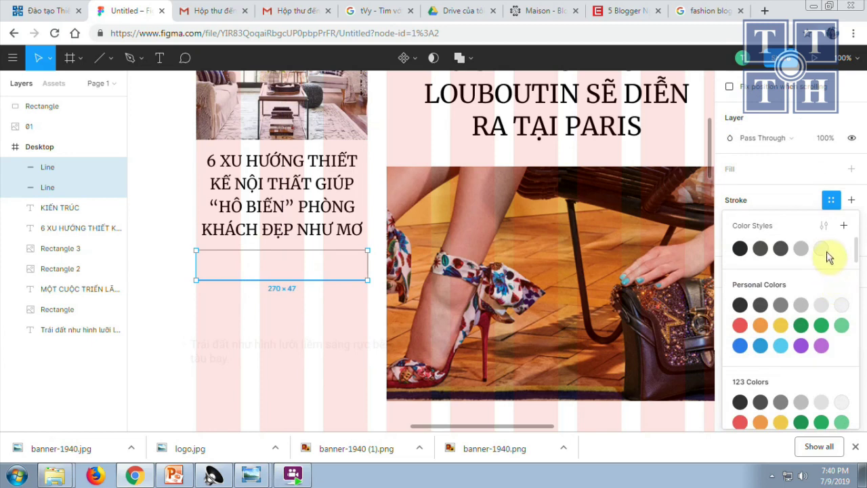
{"action": "left_click", "coordinate": [802, 248]}
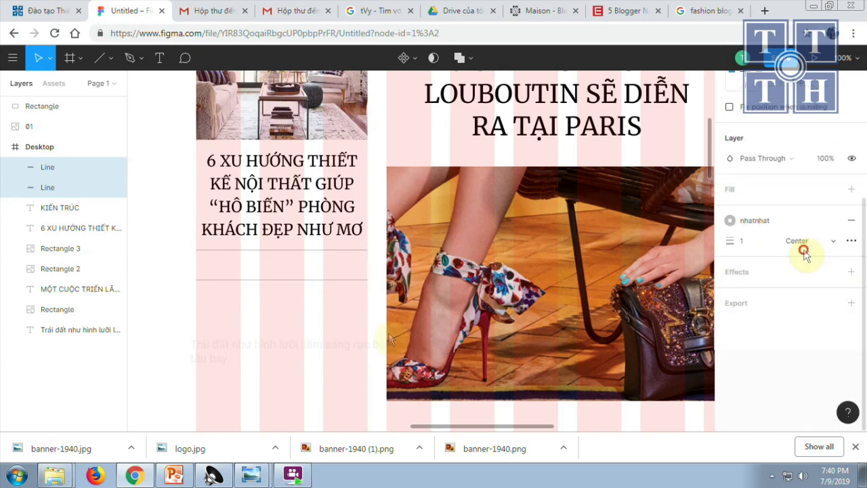
{"action": "left_click", "coordinate": [307, 325]}
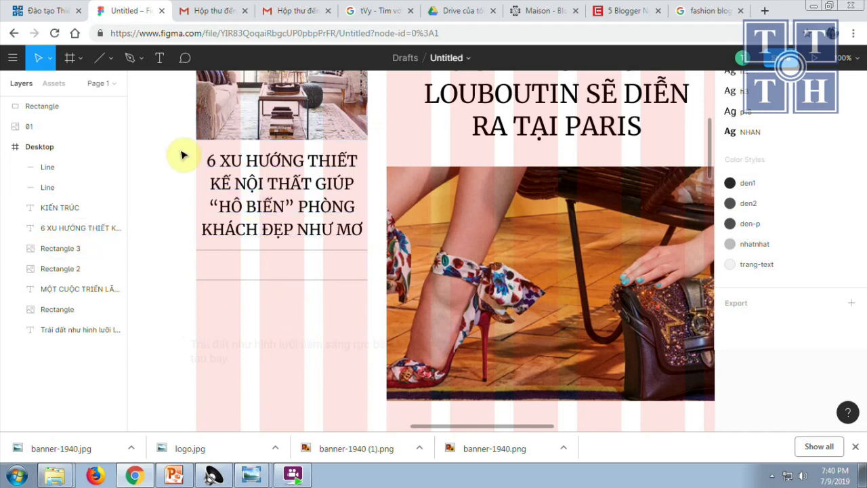
{"action": "left_click", "coordinate": [136, 59]}
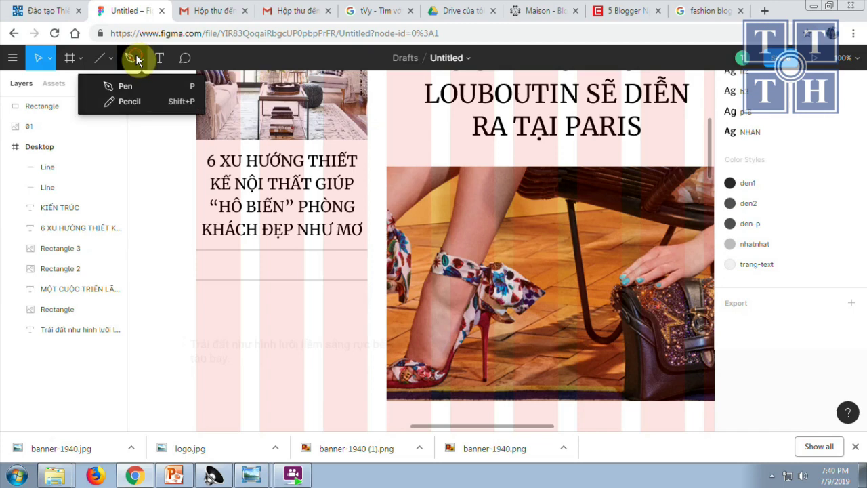
{"action": "left_click", "coordinate": [143, 156]}
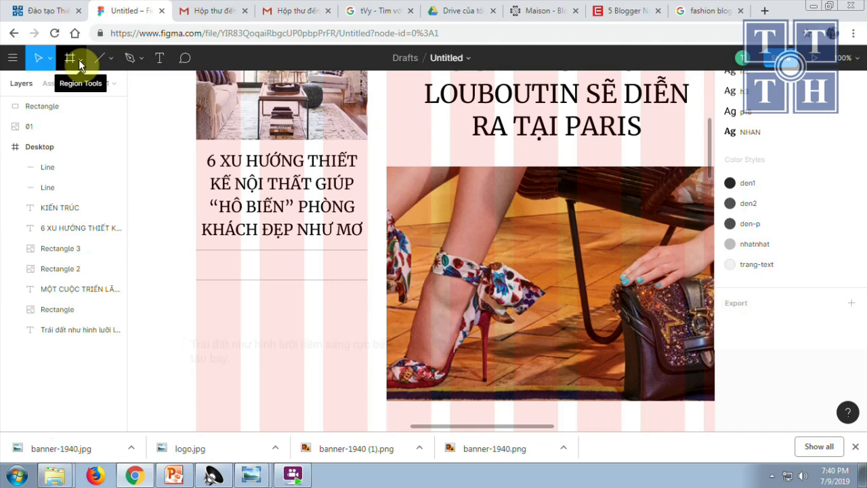
{"action": "left_click", "coordinate": [13, 60]}
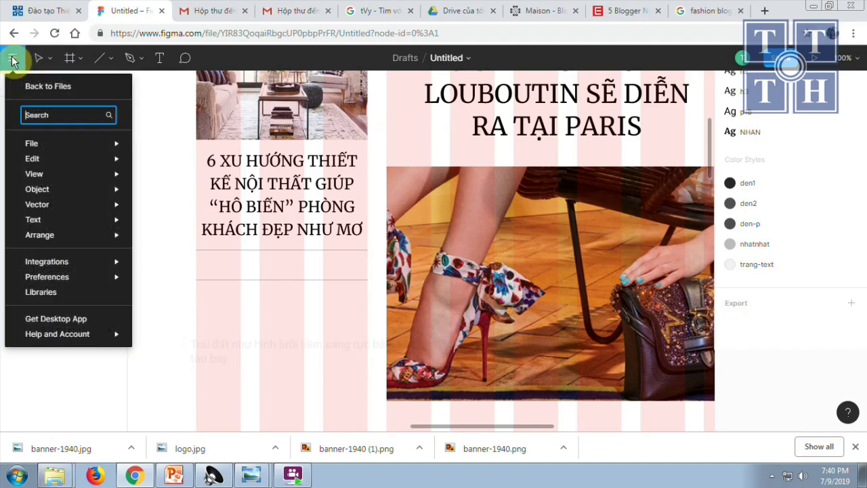
{"action": "left_click", "coordinate": [42, 86]}
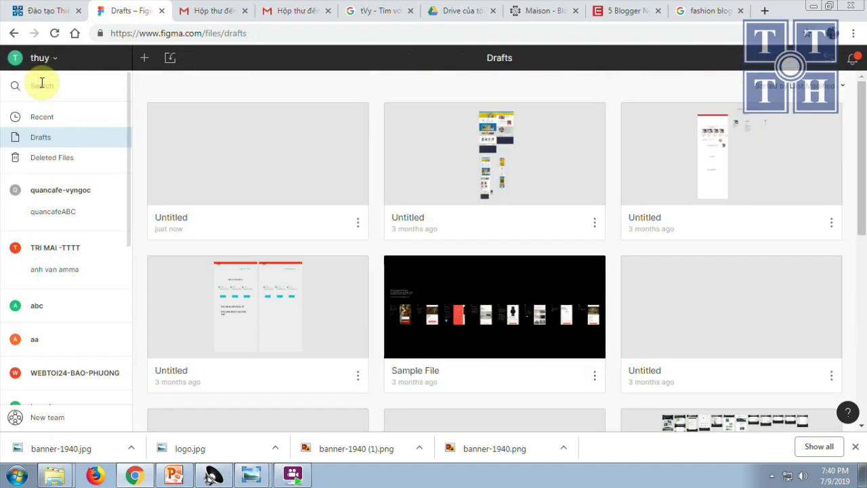
{"action": "scroll", "coordinate": [467, 328], "scroll_direction": "down", "scroll_amount": 5}
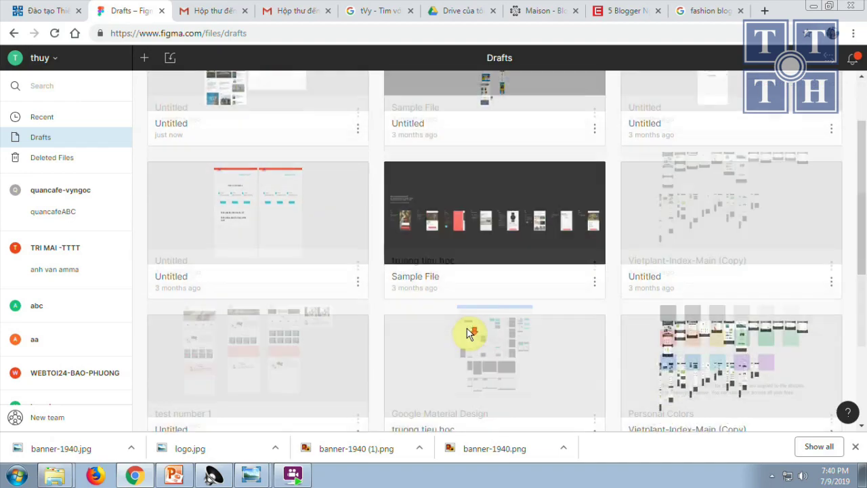
{"action": "scroll", "coordinate": [466, 332], "scroll_direction": "down", "scroll_amount": 2}
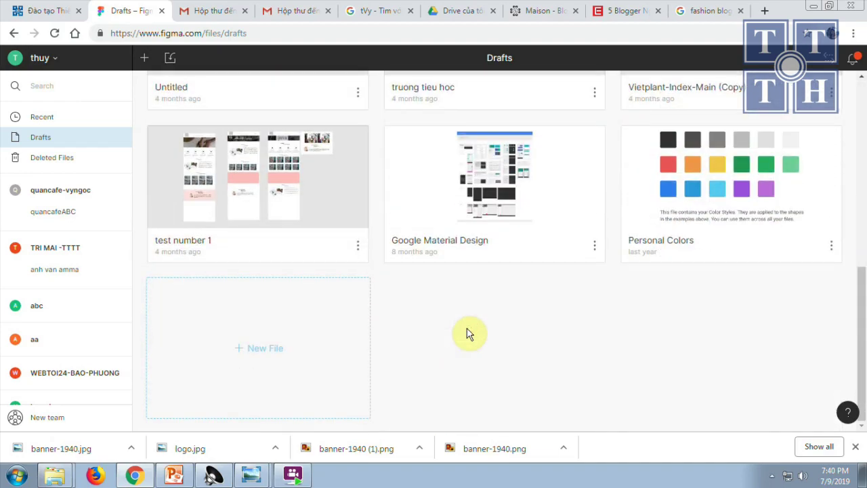
{"action": "scroll", "coordinate": [466, 332], "scroll_direction": "up", "scroll_amount": 1}
{"action": "scroll", "coordinate": [467, 333], "scroll_direction": "up", "scroll_amount": 3}
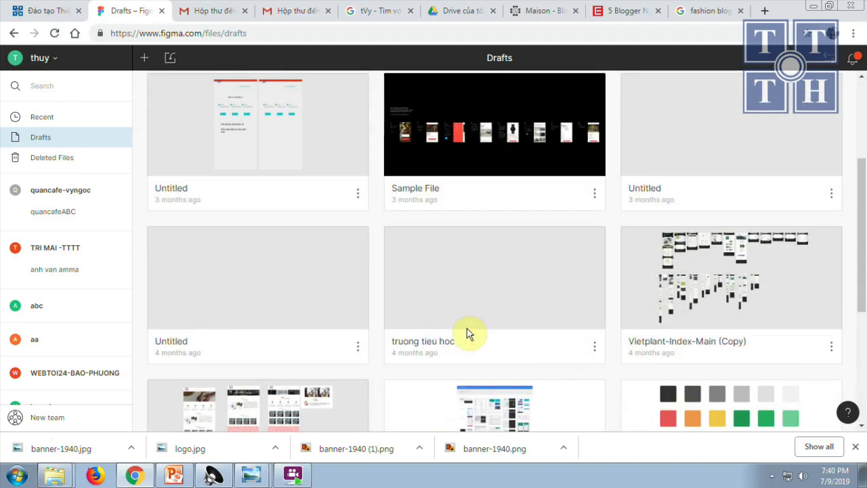
{"action": "scroll", "coordinate": [467, 333], "scroll_direction": "up", "scroll_amount": 3}
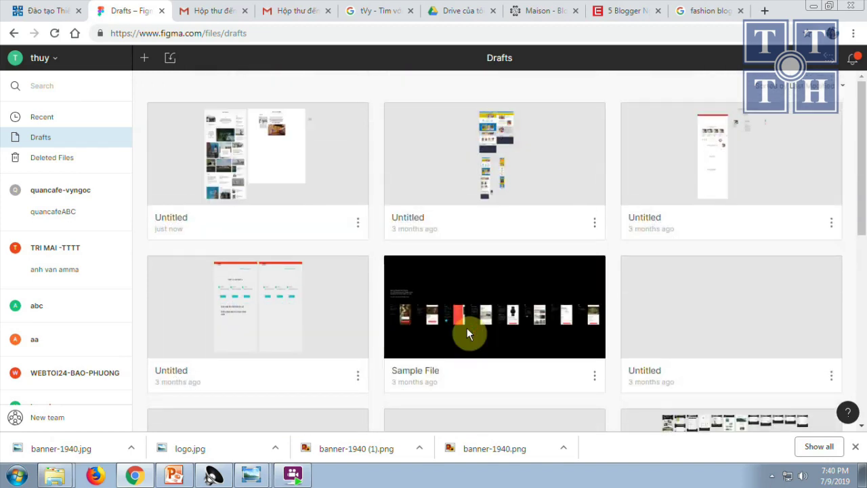
{"action": "left_click", "coordinate": [765, 11]}
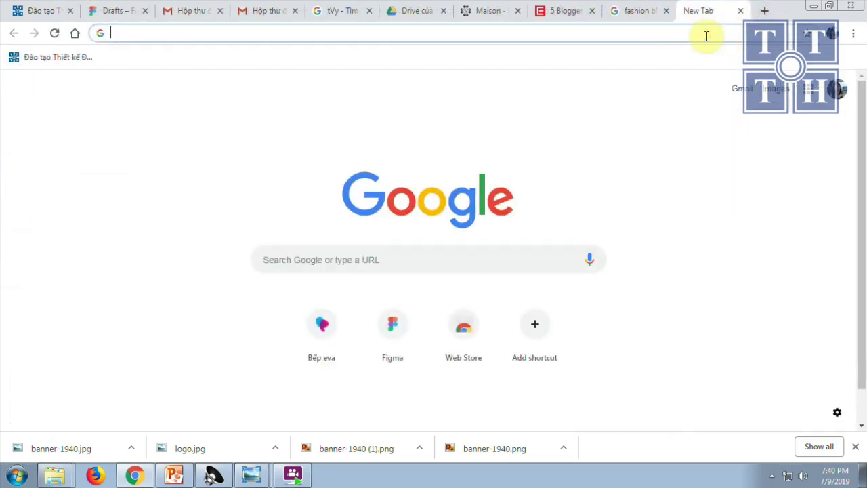
Search the web for Font Awesome, then search for 'font awesome cheatsheet 4.7'
{"action": "type", "text": "FONT AWESOME"}
{"action": "key", "text": "Return"}
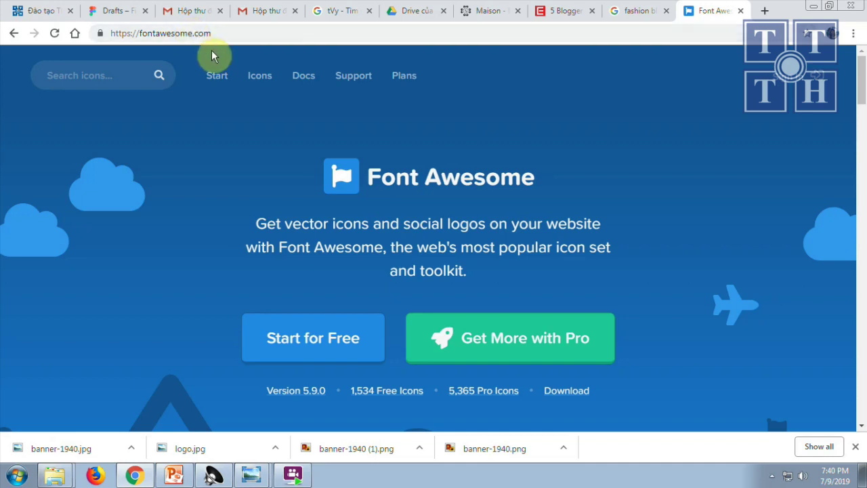
{"action": "left_click", "coordinate": [209, 34]}
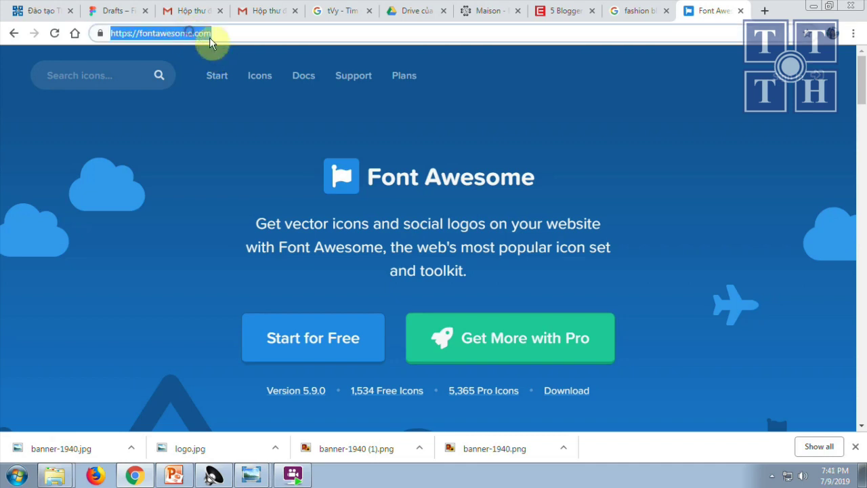
{"action": "type", "text": "FONT AWESOME C"}
{"action": "type", "text": "HE"}
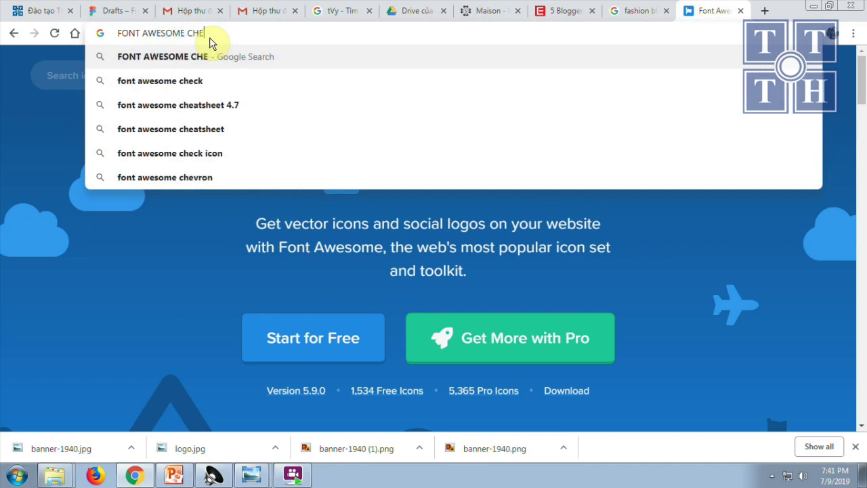
{"action": "type", "text": "A"}
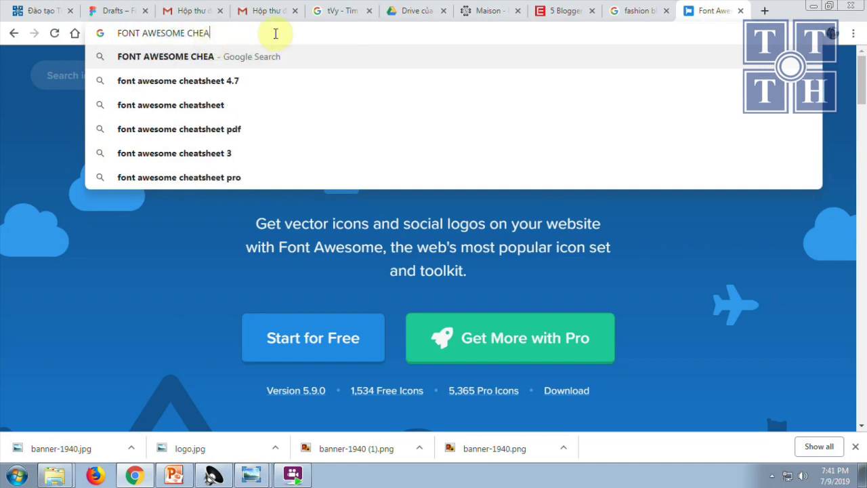
{"action": "left_click", "coordinate": [209, 82]}
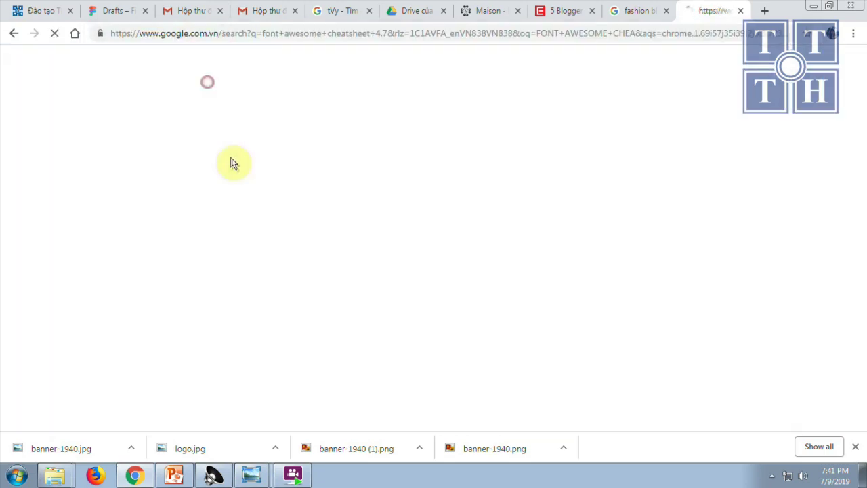
Open the Font Awesome 4.7 cheatsheet and find 'comm' on the page
{"action": "left_click", "coordinate": [208, 161]}
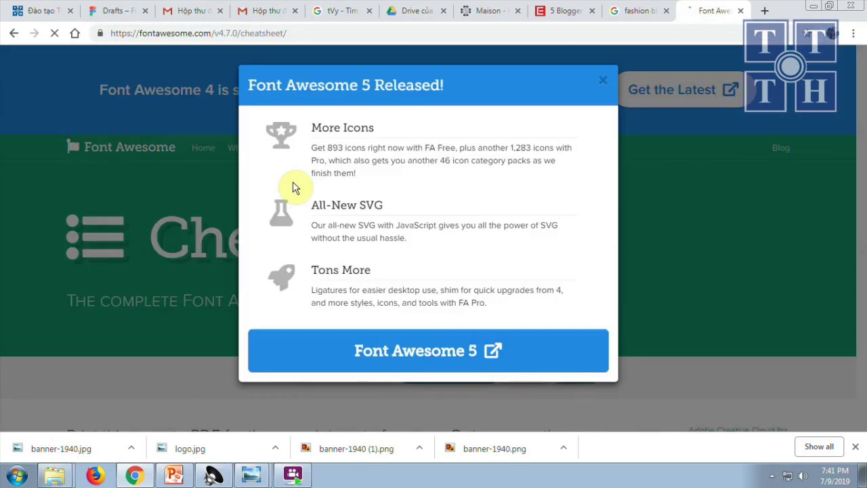
{"action": "key", "text": "ctrl+f"}
{"action": "type", "text": "coo"}
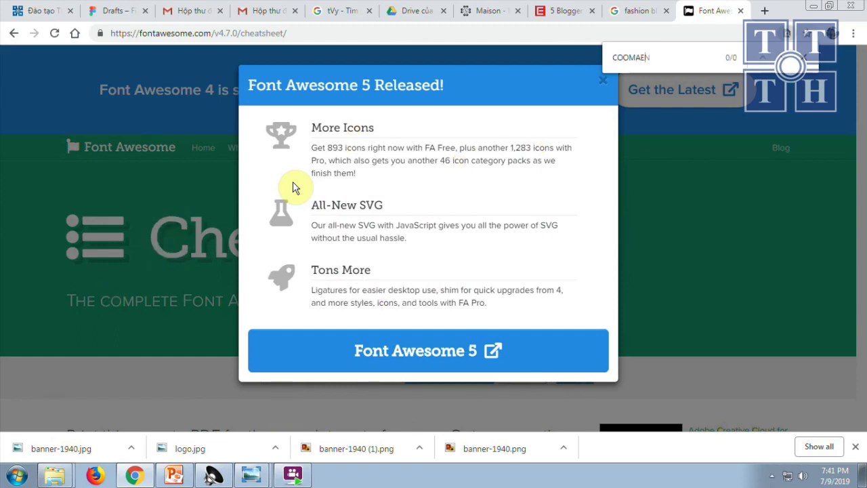
{"action": "key", "text": "BackSpace"}
{"action": "key", "text": "BackSpace"}
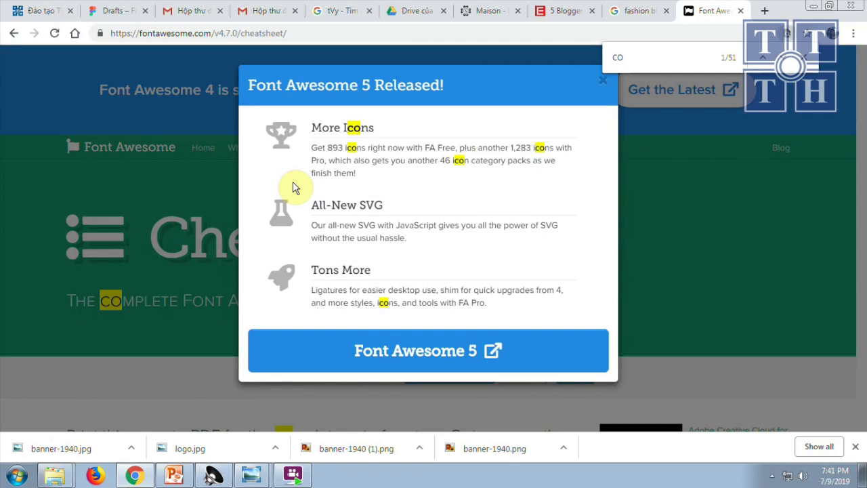
{"action": "type", "text": "mm"}
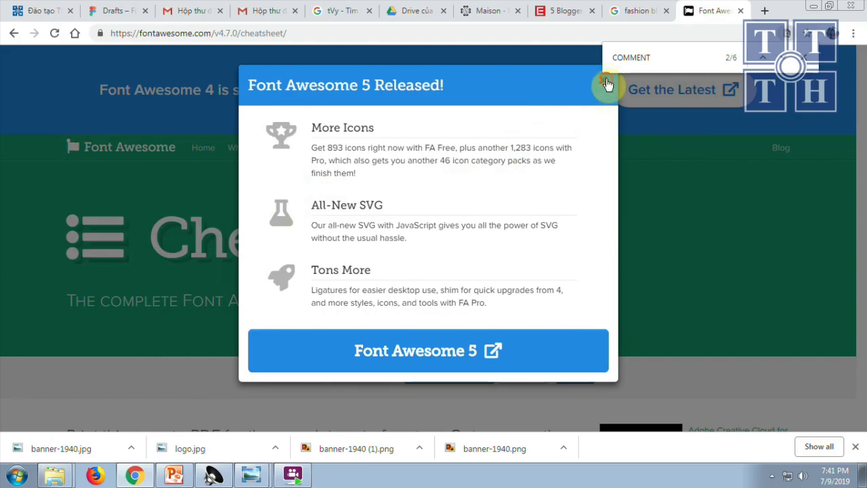
Dismiss the Font Awesome 5 popup and copy the fa-comments glyph
{"action": "left_click", "coordinate": [603, 80]}
{"action": "scroll", "coordinate": [502, 253], "scroll_direction": "down", "scroll_amount": 4}
{"action": "scroll", "coordinate": [502, 253], "scroll_direction": "down", "scroll_amount": 2}
{"action": "scroll", "coordinate": [503, 254], "scroll_direction": "down", "scroll_amount": 2}
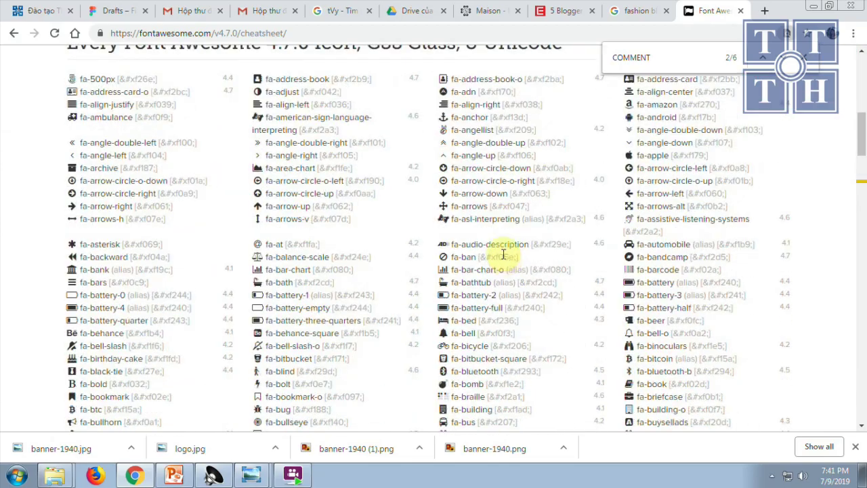
{"action": "scroll", "coordinate": [504, 255], "scroll_direction": "down", "scroll_amount": 2}
{"action": "scroll", "coordinate": [503, 254], "scroll_direction": "down", "scroll_amount": 2}
{"action": "scroll", "coordinate": [503, 254], "scroll_direction": "down", "scroll_amount": 1}
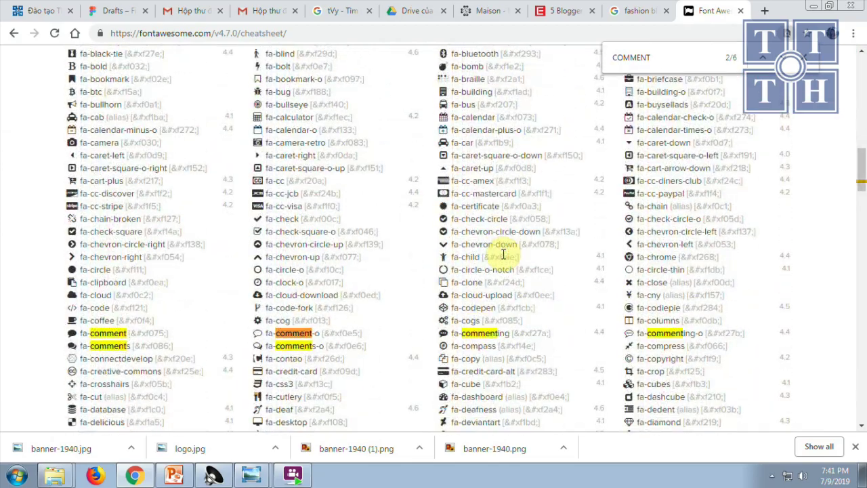
{"action": "scroll", "coordinate": [504, 254], "scroll_direction": "down", "scroll_amount": 1}
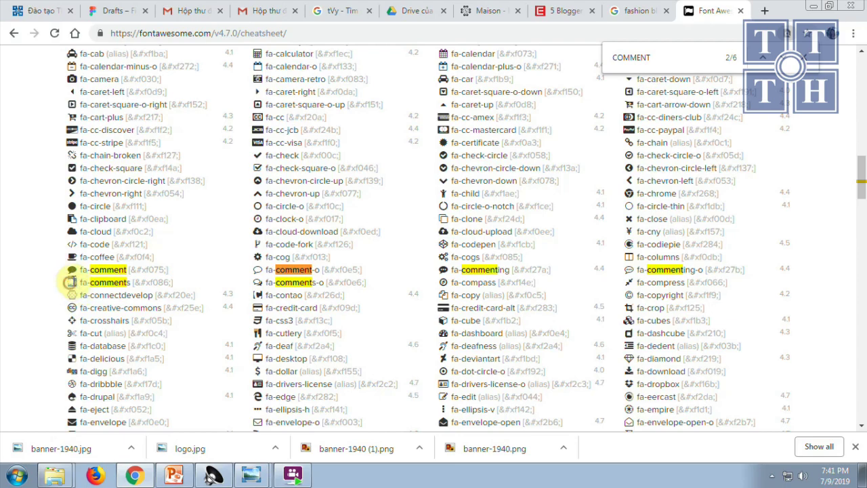
{"action": "right_click", "coordinate": [70, 281]}
{"action": "left_click", "coordinate": [92, 291]}
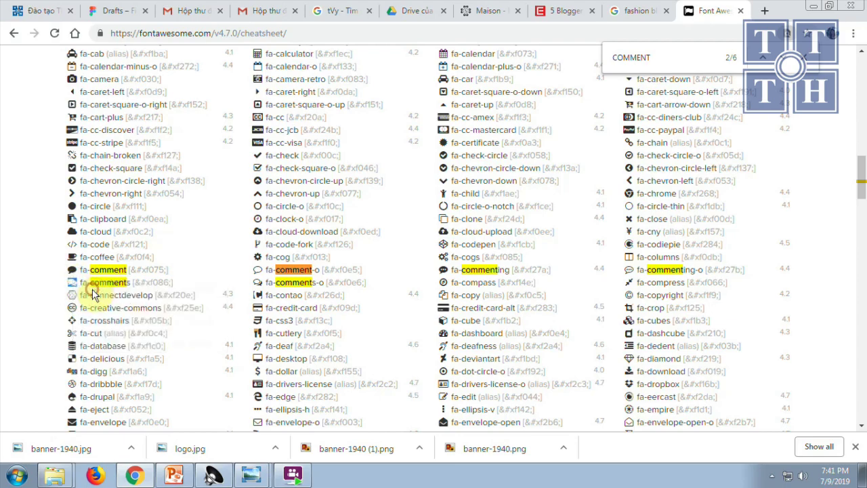
{"action": "left_click", "coordinate": [119, 13]}
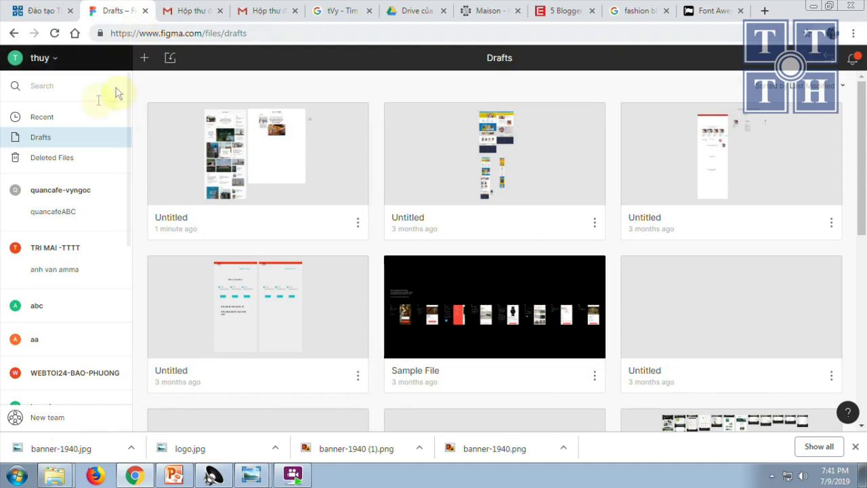
Reopen the latest Untitled blog mockup draft from Drafts and zoom in to 100%
{"action": "left_click", "coordinate": [50, 60]}
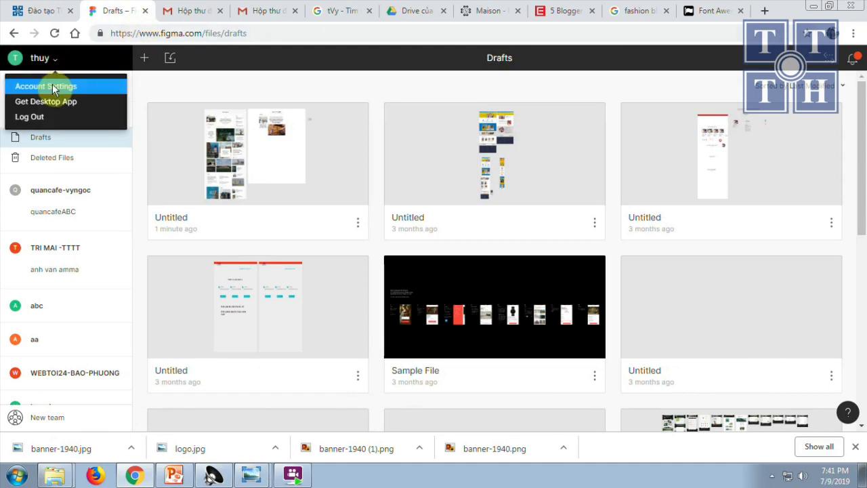
{"action": "left_click", "coordinate": [154, 95]}
{"action": "double_click", "coordinate": [223, 151]}
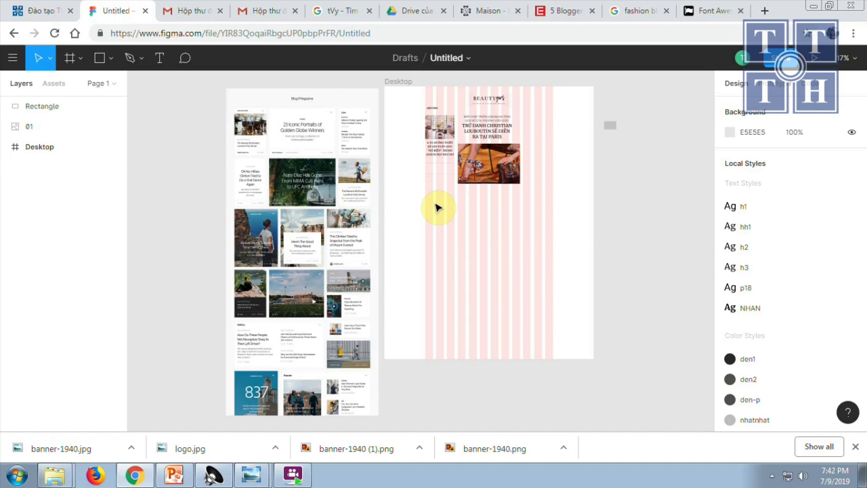
{"action": "scroll", "coordinate": [437, 208], "scroll_direction": "up", "scroll_amount": 2}
{"action": "scroll", "coordinate": [437, 208], "scroll_direction": "up", "scroll_amount": 3}
{"action": "scroll", "coordinate": [437, 208], "scroll_direction": "up", "scroll_amount": 3}
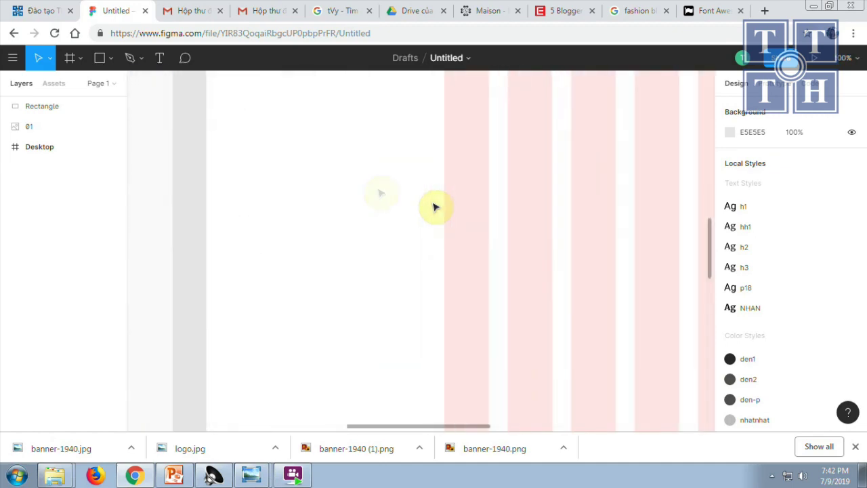
Paste the fa-comments glyph as a text layer, detach NHAN, and set Font Awesome 5 Free
{"action": "left_click", "coordinate": [159, 58]}
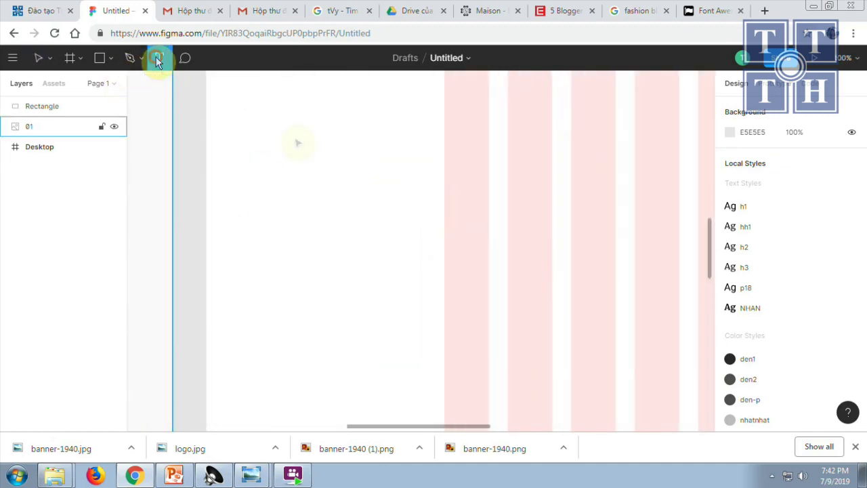
{"action": "left_click", "coordinate": [439, 147]}
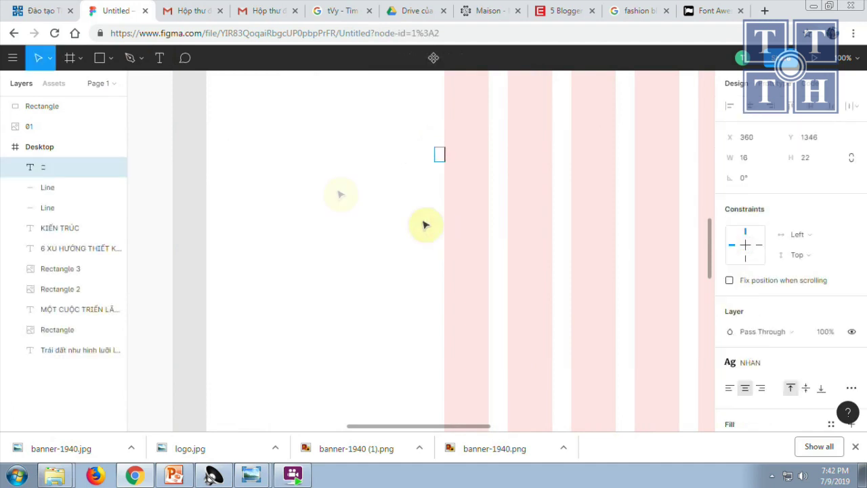
{"action": "left_click", "coordinate": [53, 167]}
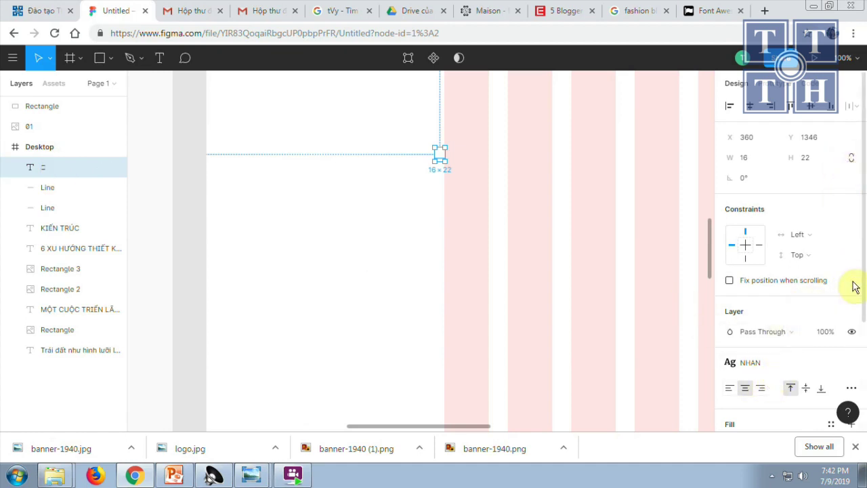
{"action": "scroll", "coordinate": [854, 281], "scroll_direction": "down", "scroll_amount": 3}
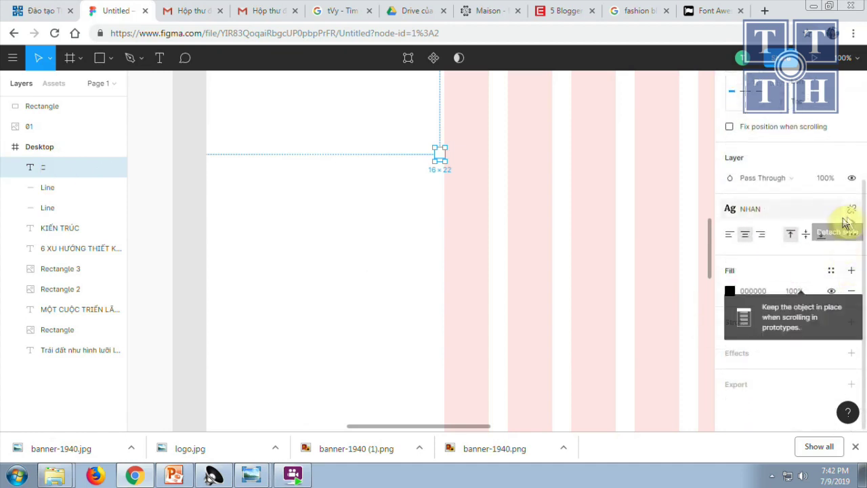
{"action": "left_click", "coordinate": [851, 208]}
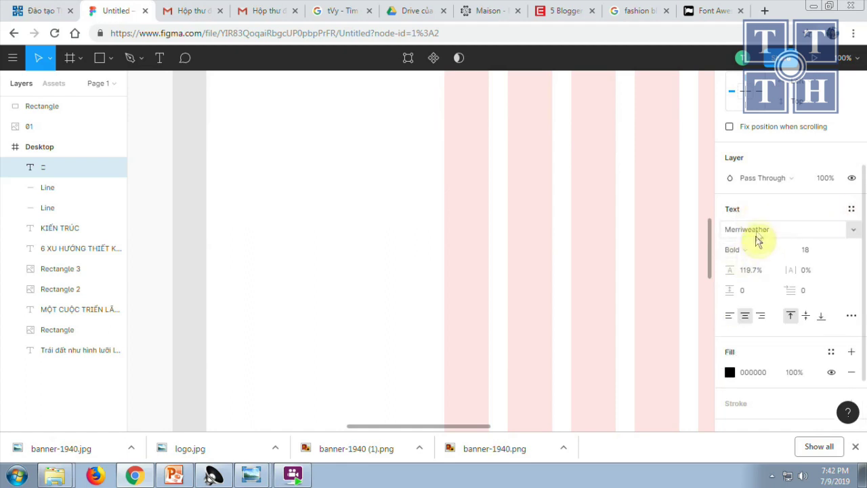
{"action": "left_click", "coordinate": [756, 230]}
{"action": "type", "text": "Font Awesome 5 Brands"}
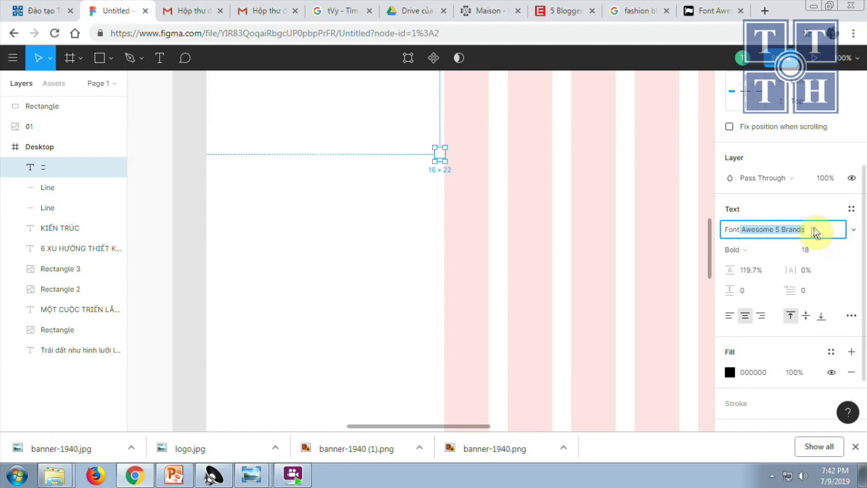
{"action": "left_click", "coordinate": [852, 230]}
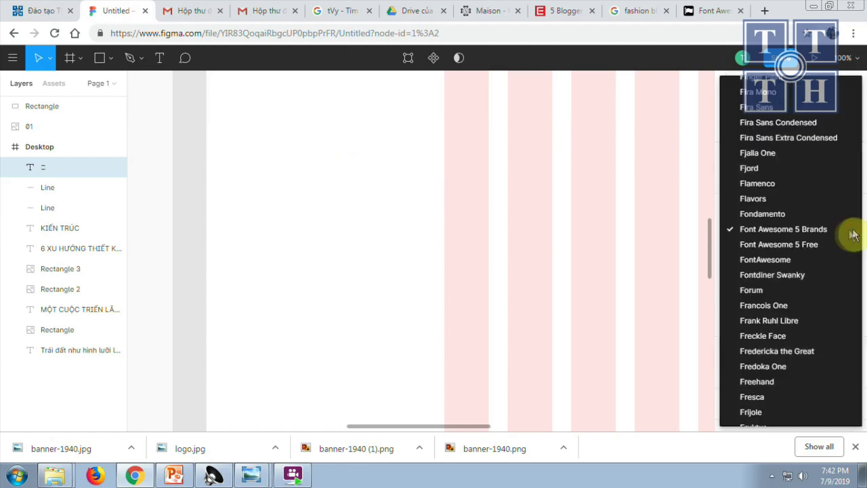
{"action": "left_click", "coordinate": [817, 245]}
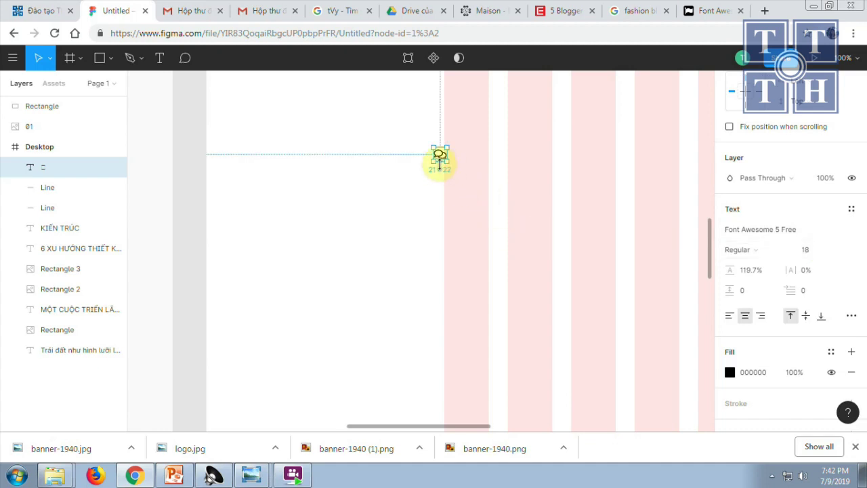
{"action": "left_click", "coordinate": [447, 188]}
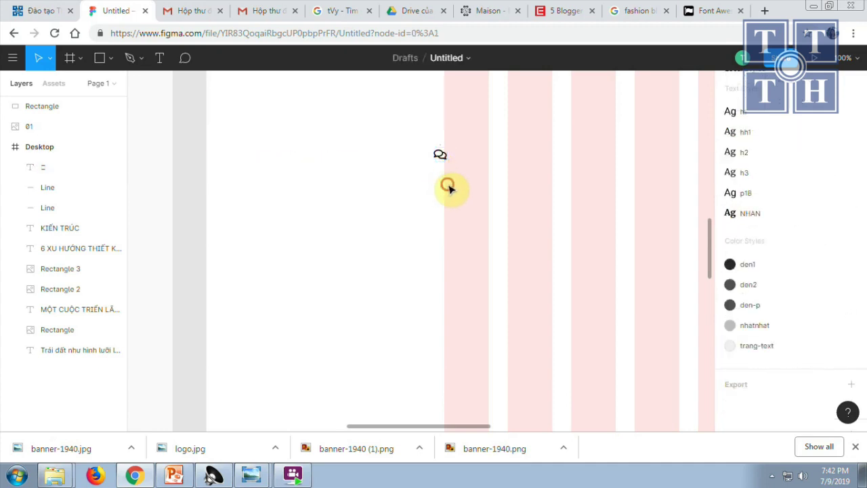
Colour the chat icon with the nhatnhat style and move it under the side card's headline
{"action": "left_click", "coordinate": [440, 155]}
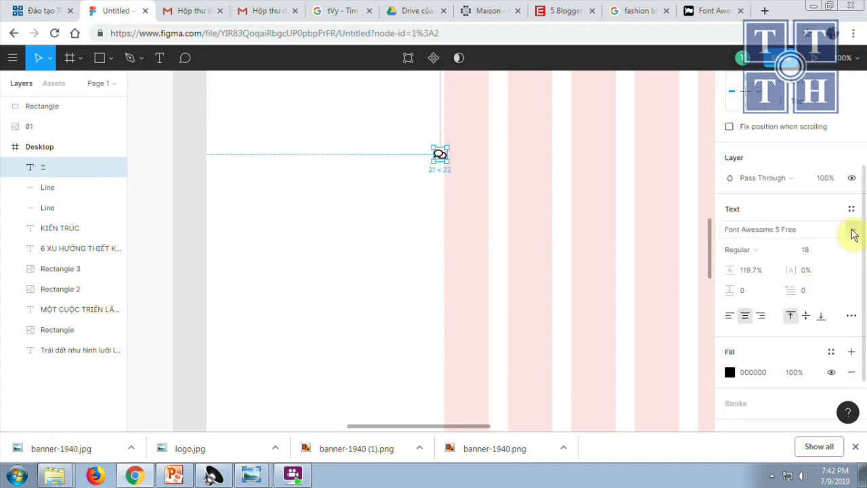
{"action": "left_click", "coordinate": [831, 352]}
{"action": "left_click", "coordinate": [802, 249]}
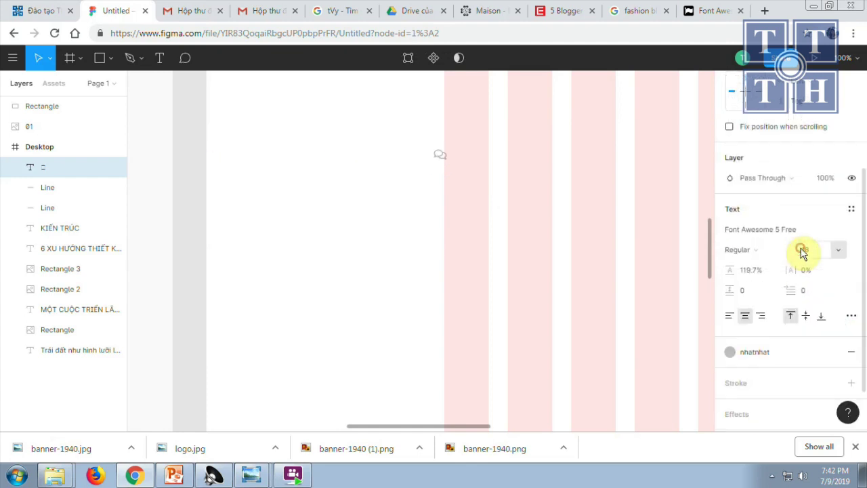
{"action": "left_click_drag", "start_coordinate": [439, 157], "coordinate": [570, 107]}
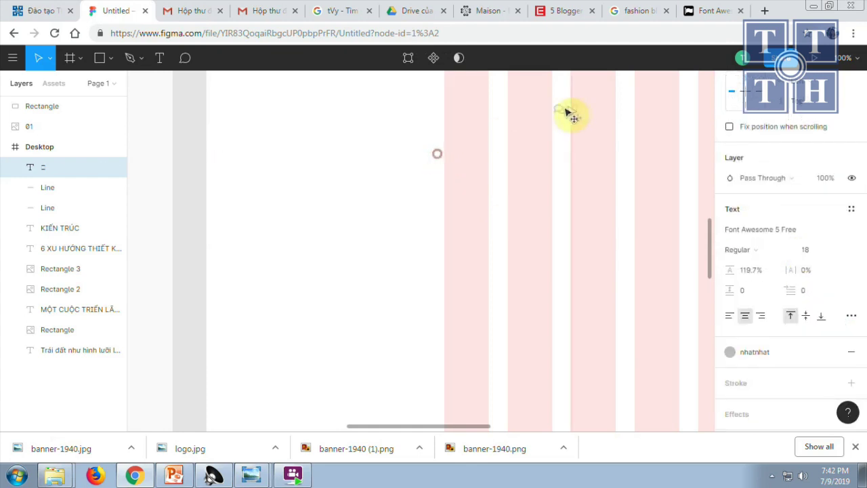
{"action": "key", "text": "minus"}
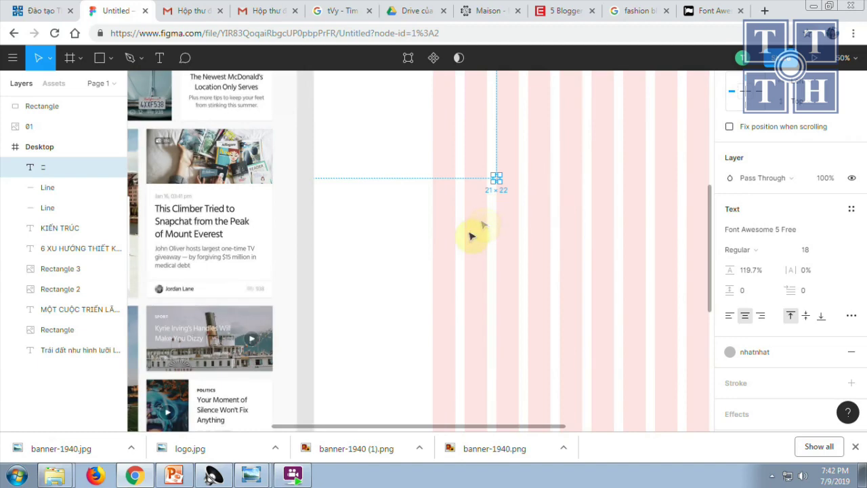
{"action": "left_click_drag", "start_coordinate": [470, 234], "coordinate": [420, 342]}
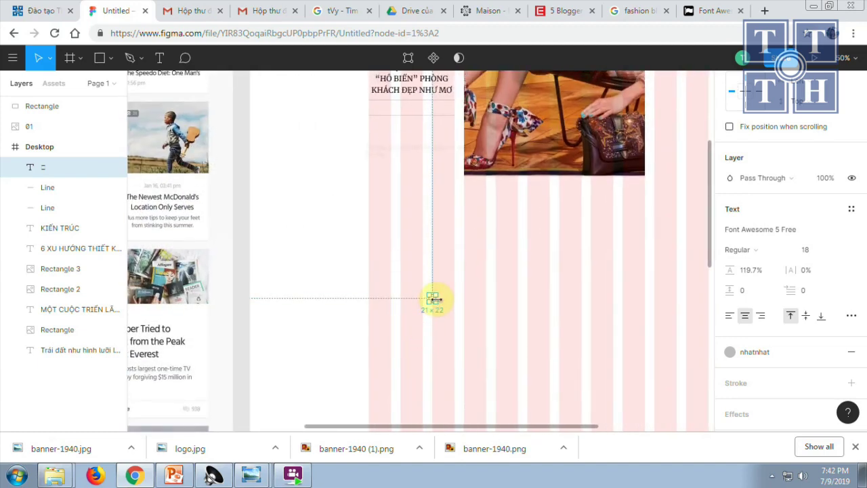
{"action": "mouse_move", "coordinate": [432, 296]}
{"action": "left_mouse_down"}
{"action": "mouse_move", "coordinate": [440, 130]}
{"action": "mouse_move", "coordinate": [451, 109]}
{"action": "left_mouse_up"}
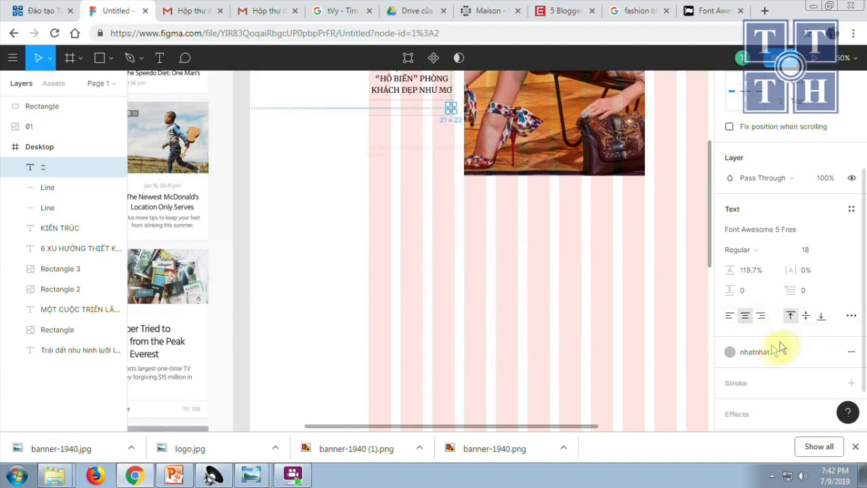
Replace the icon's nhatnhat fill style with the dark den-p colour style
{"action": "mouse_move", "coordinate": [786, 352]}
{"action": "left_click", "coordinate": [852, 356]}
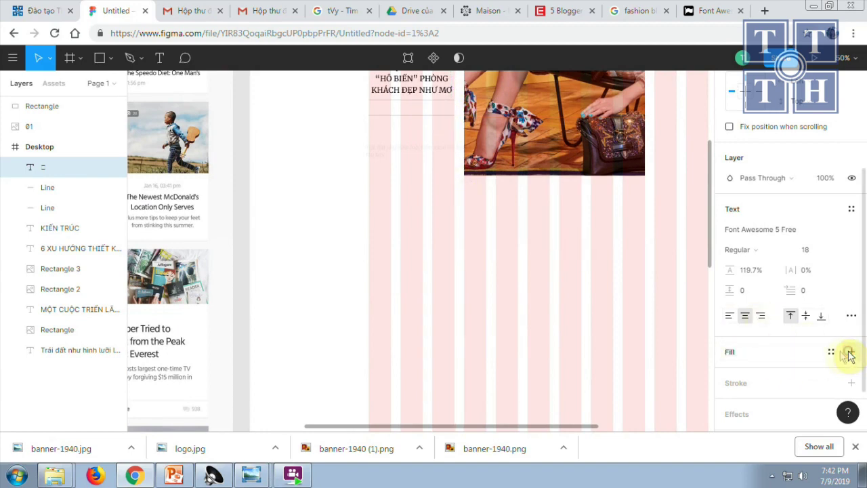
{"action": "left_click", "coordinate": [830, 353]}
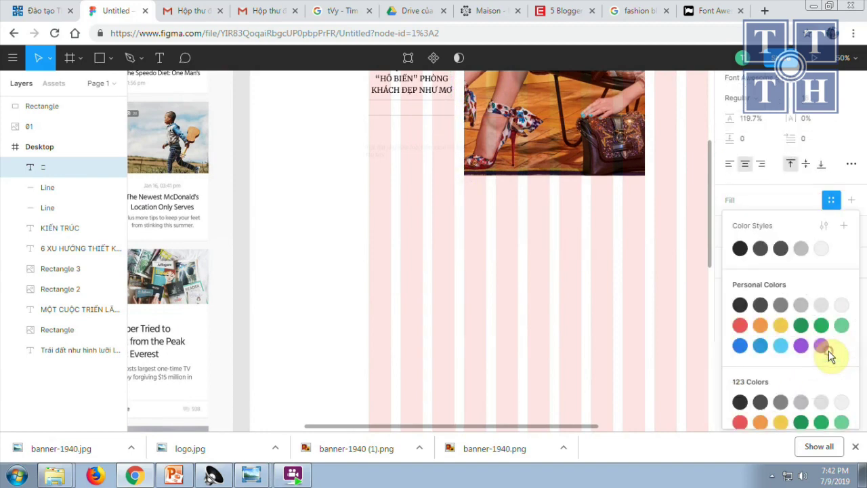
{"action": "left_click", "coordinate": [780, 248]}
{"action": "left_click", "coordinate": [478, 246]}
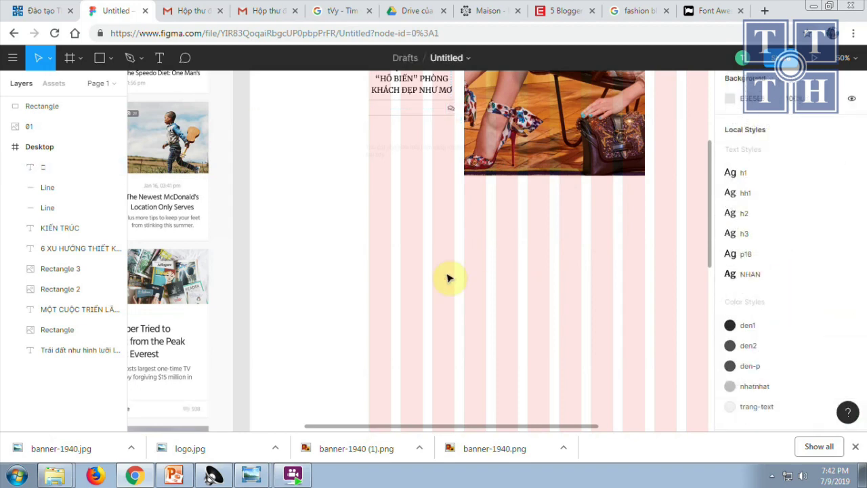
{"action": "scroll", "coordinate": [447, 278], "scroll_direction": "up", "scroll_amount": 3}
{"action": "left_click_drag", "start_coordinate": [420, 154], "coordinate": [538, 332]}
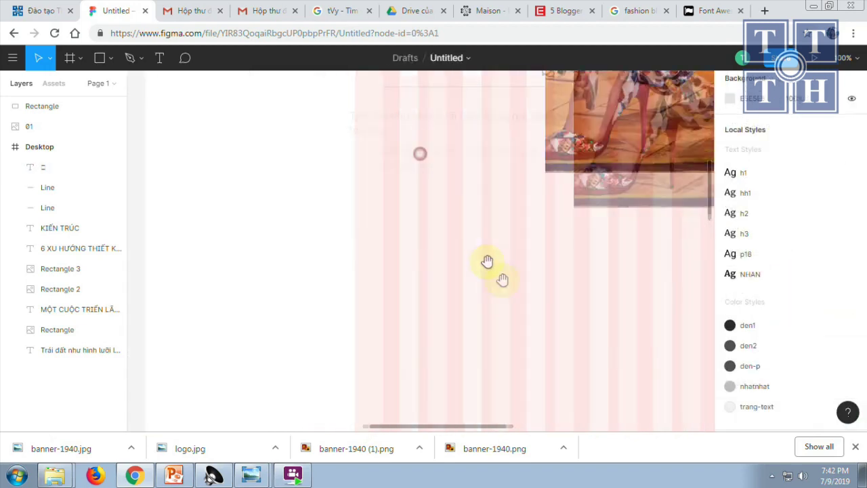
{"action": "left_click", "coordinate": [595, 147]}
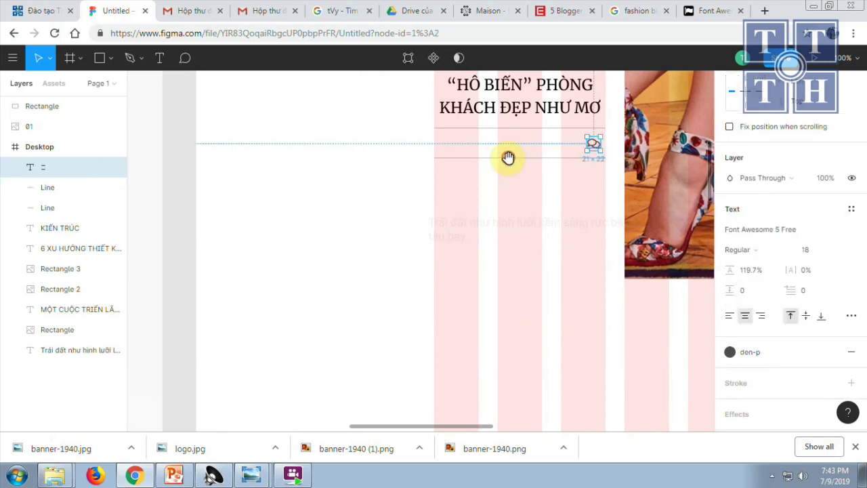
Apply the h3 text style to the side article's interior-design title
{"action": "left_click_drag", "start_coordinate": [508, 158], "coordinate": [498, 281]}
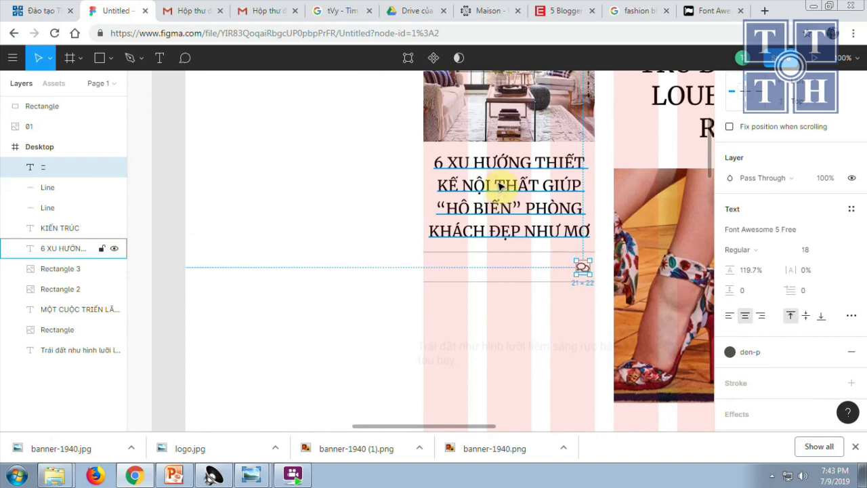
{"action": "left_click", "coordinate": [499, 186]}
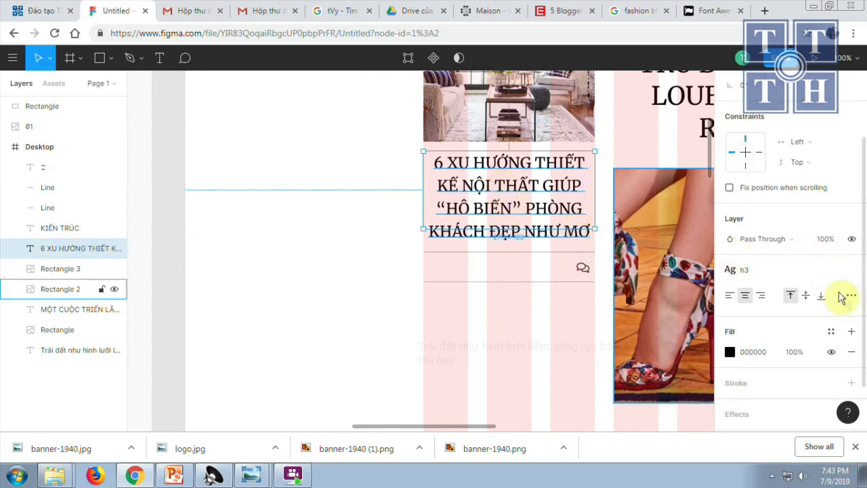
{"action": "left_click", "coordinate": [852, 271]}
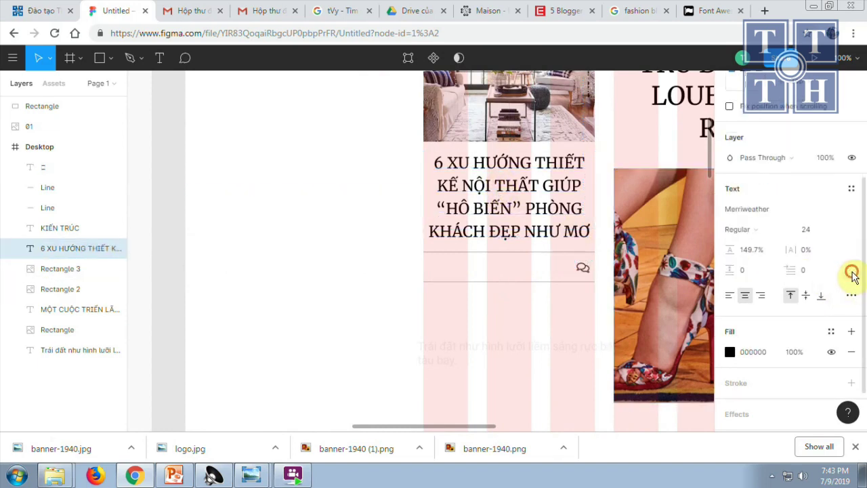
{"action": "left_click", "coordinate": [852, 190]}
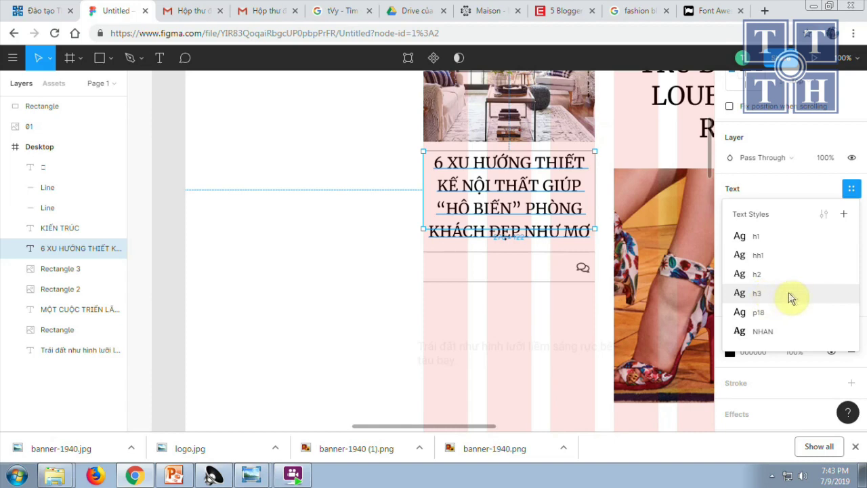
{"action": "left_click", "coordinate": [816, 298]}
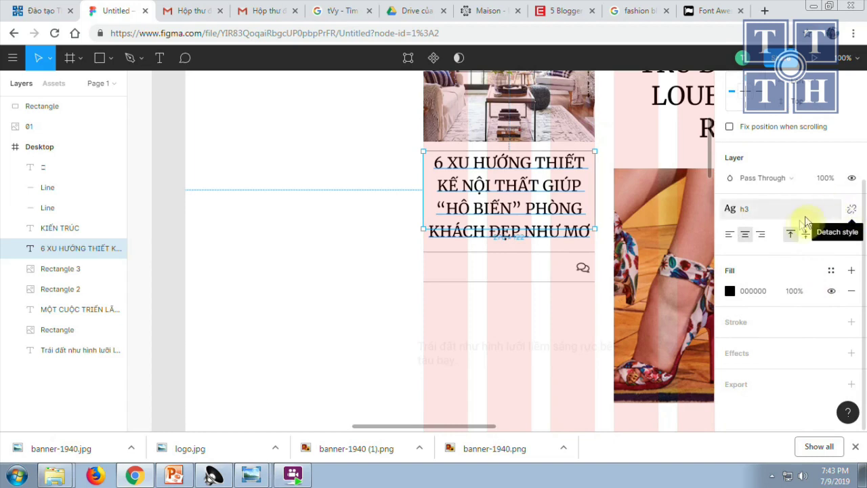
Change the h3 style's font size to 18 and narrow the title's text box
{"action": "left_click", "coordinate": [764, 214]}
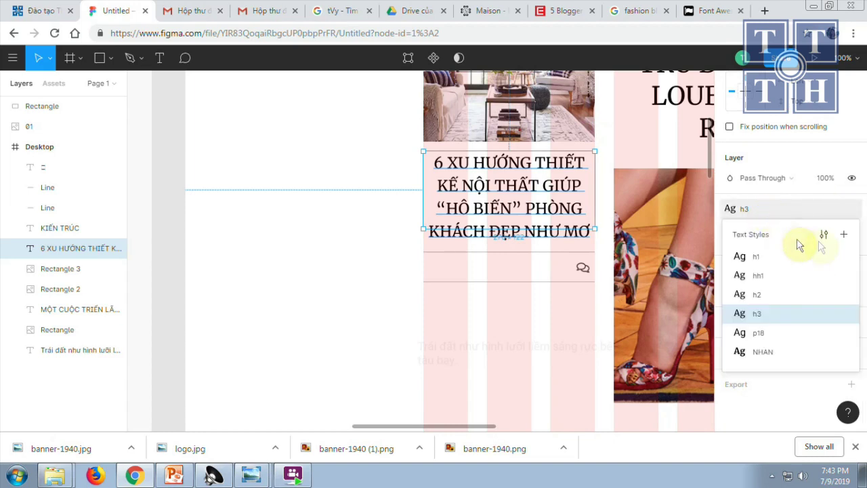
{"action": "left_click", "coordinate": [822, 233]}
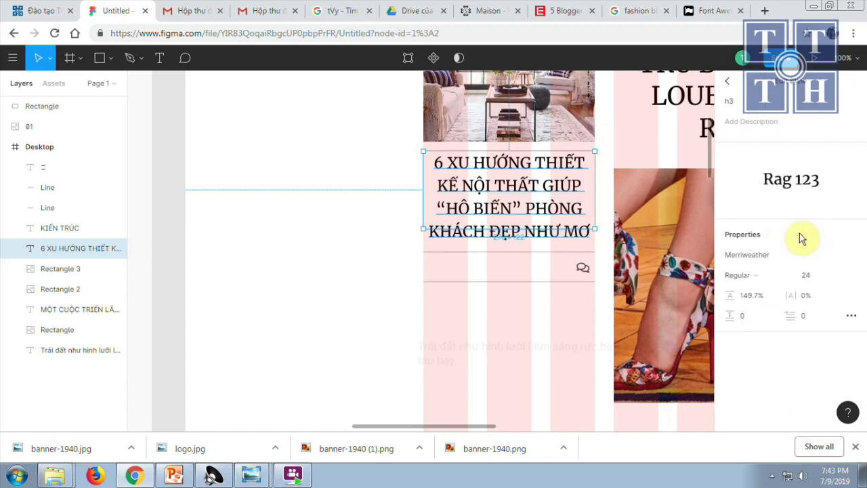
{"action": "left_click", "coordinate": [836, 275]}
{"action": "left_click", "coordinate": [824, 260]}
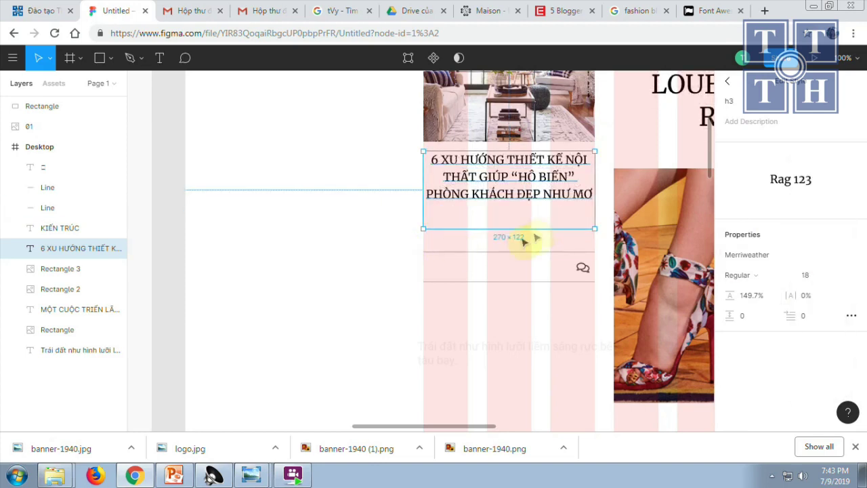
{"action": "left_click_drag", "start_coordinate": [594, 229], "coordinate": [583, 229]}
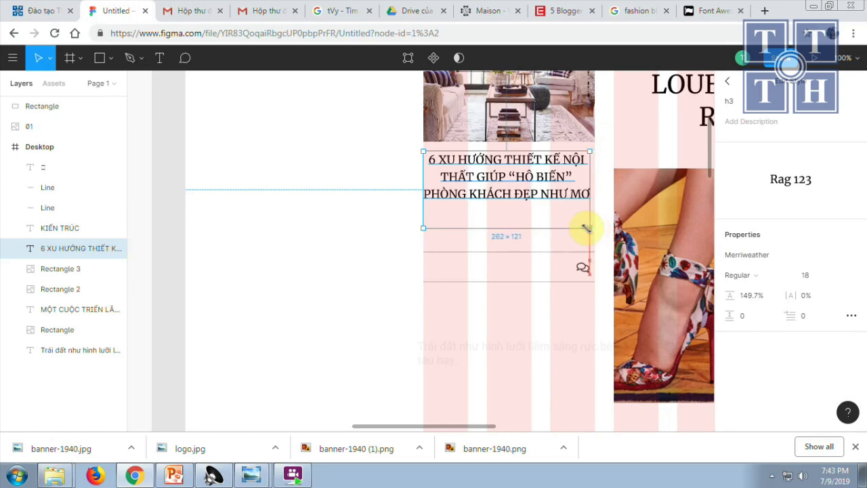
{"action": "left_click_drag", "start_coordinate": [513, 177], "coordinate": [517, 172]}
{"action": "left_click", "coordinate": [368, 215]}
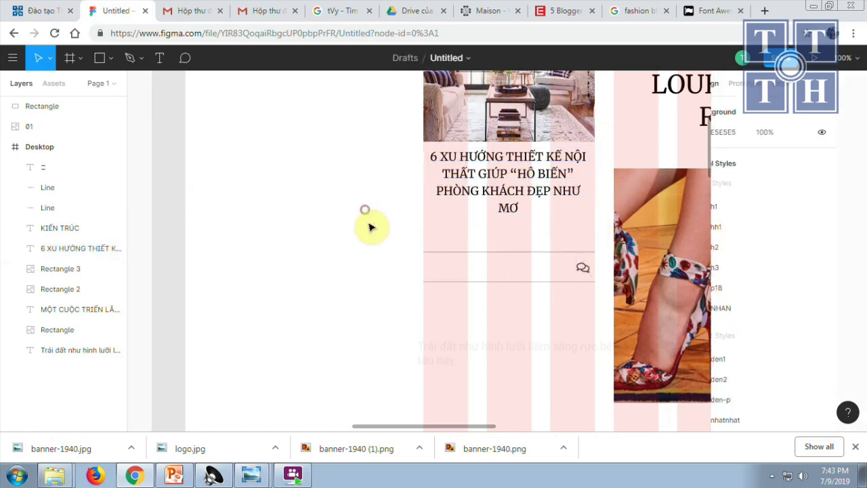
Nudge both divider lines and the chat icon up toward the card title
{"action": "left_click_drag", "start_coordinate": [408, 241], "coordinate": [601, 305]}
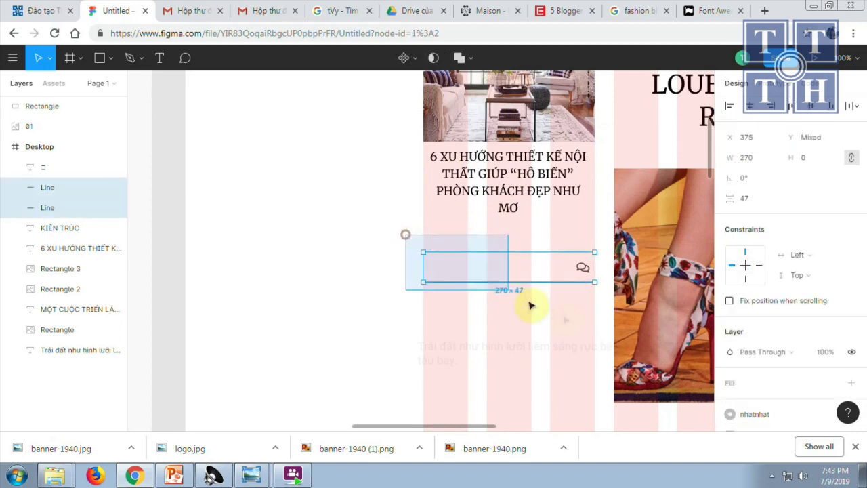
{"action": "key", "text": "Up"}
{"action": "key", "text": "Up"}
{"action": "key", "text": "Up"}
{"action": "key", "text": "Up"}
{"action": "key", "text": "Up"}
{"action": "key", "text": "Up"}
{"action": "key", "text": "Up"}
{"action": "key", "text": "Up"}
{"action": "key", "text": "Up"}
{"action": "left_click", "coordinate": [572, 306]}
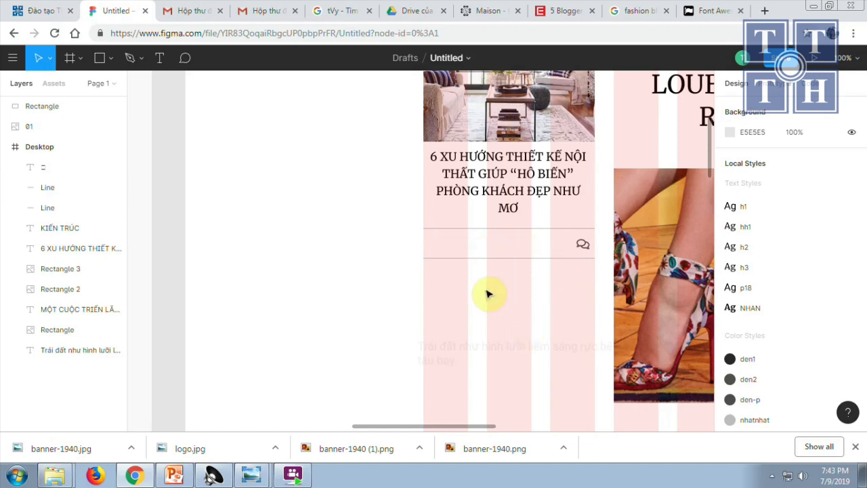
Nudge the KIẾN TRÚC label one pixel down and one pixel left
{"action": "key", "text": "minus"}
{"action": "key", "text": "minus"}
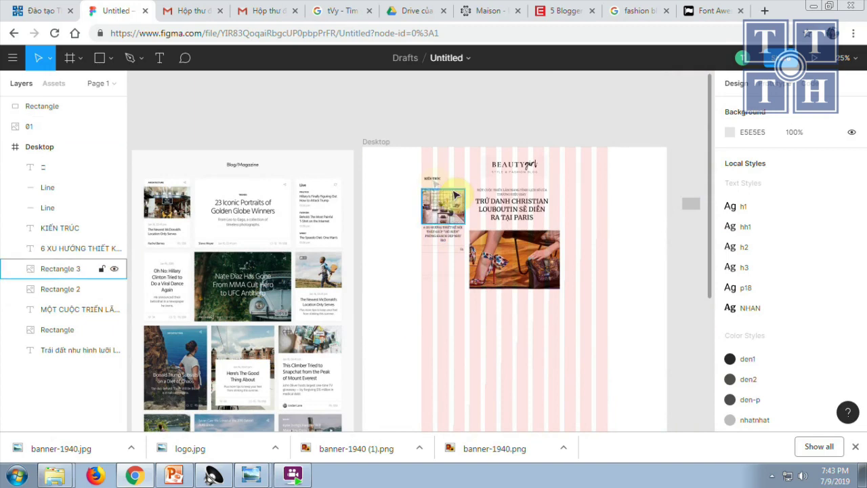
{"action": "left_click", "coordinate": [430, 182]}
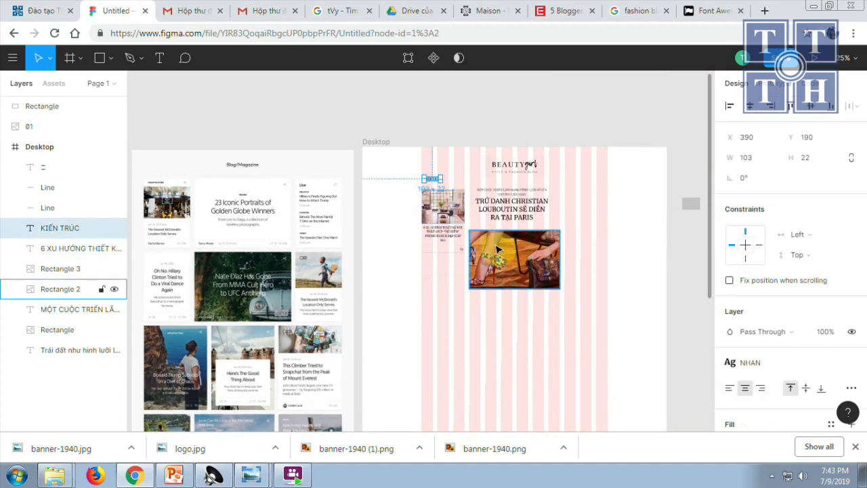
{"action": "key", "text": "Down"}
{"action": "key", "text": "Down"}
{"action": "key", "text": "Down"}
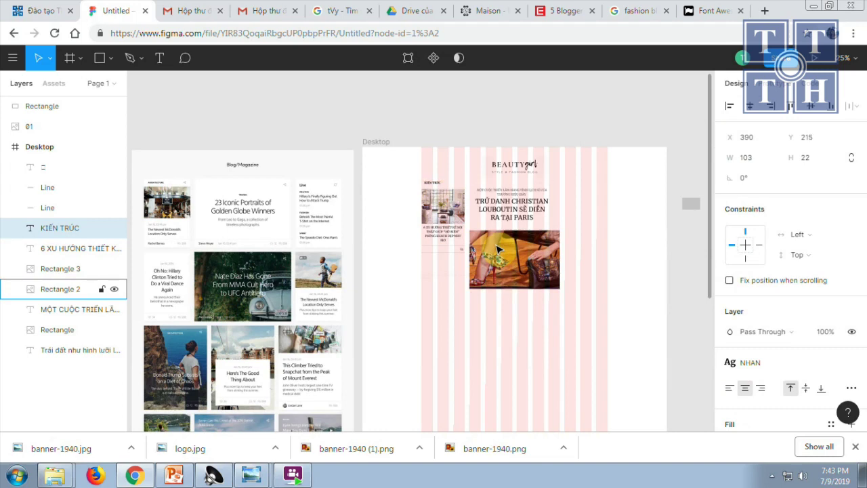
{"action": "key", "text": "Left"}
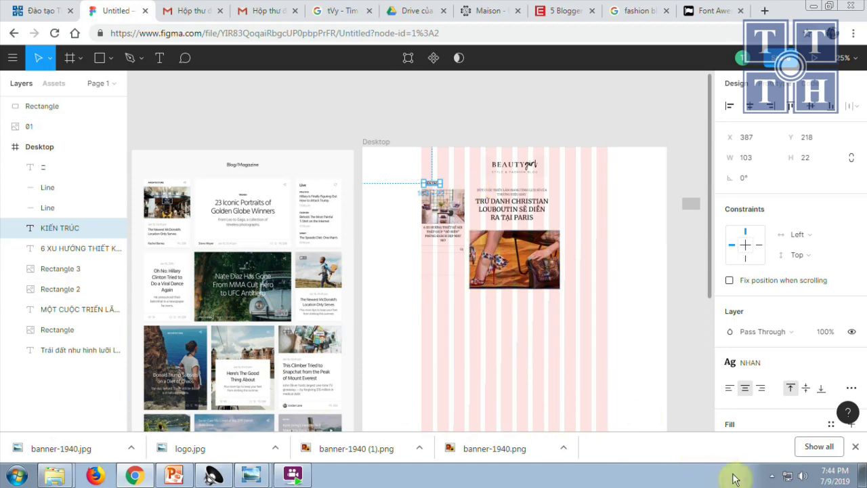
{"action": "left_click", "coordinate": [773, 477]}
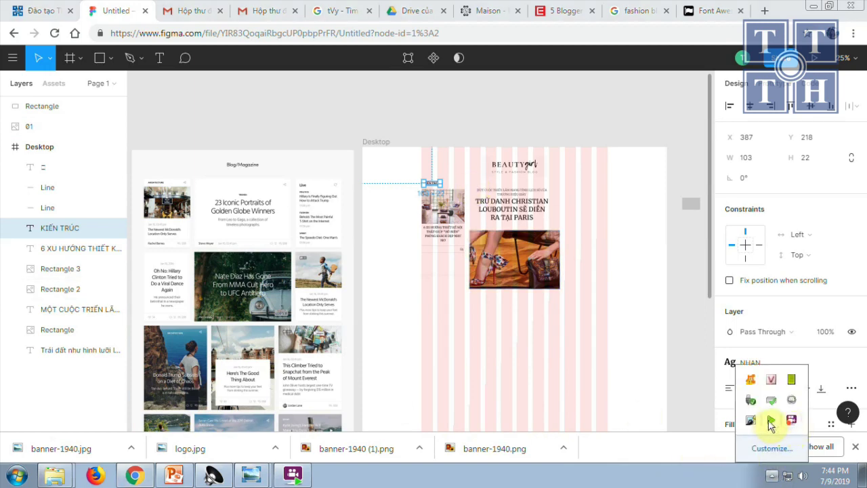
{"action": "right_click", "coordinate": [772, 421]}
{"action": "left_click", "coordinate": [779, 350]}
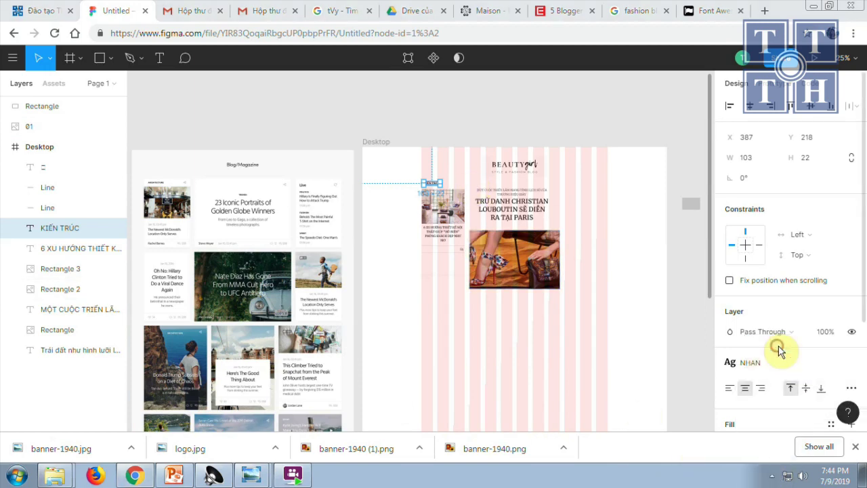